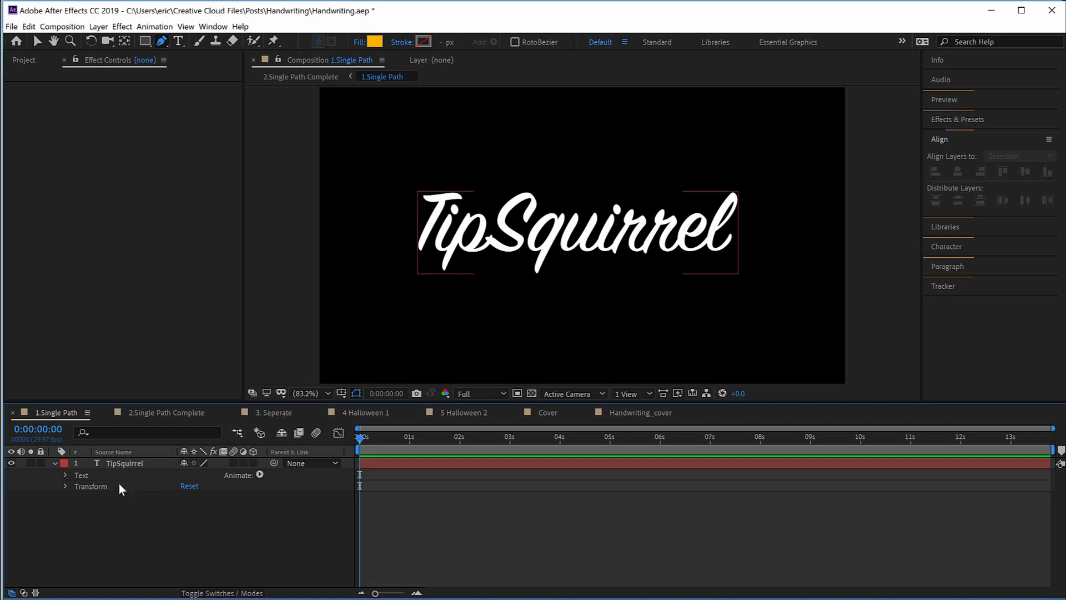
Start a mask path on the TipSquirrel text layer with the Pen tool, tracing the T's stem from its upper end downward
left_click(121, 461)
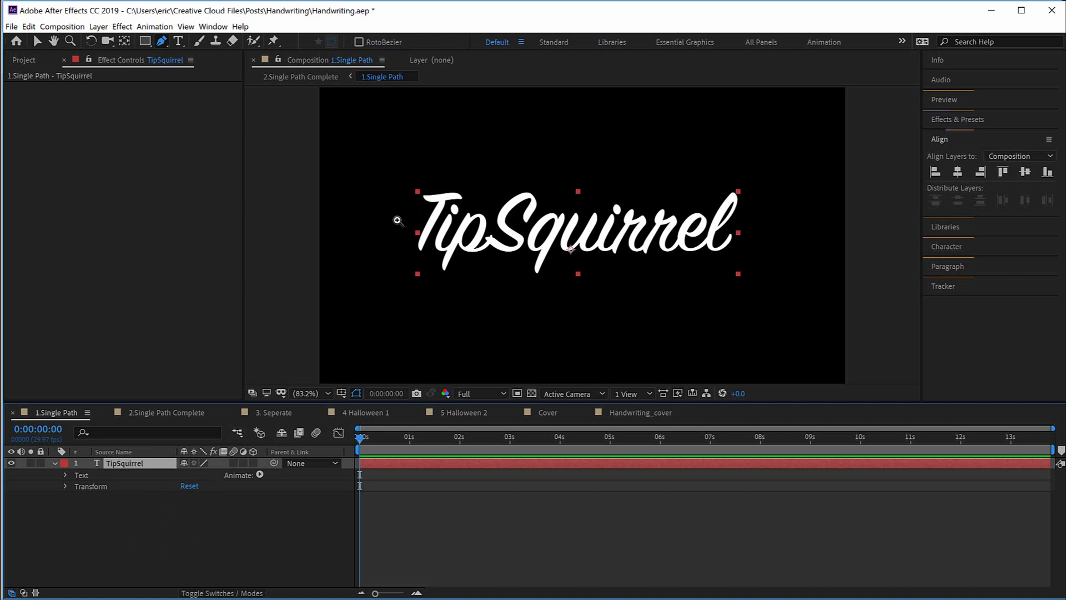
key("z")
left_click_drag(408, 184, 465, 296)
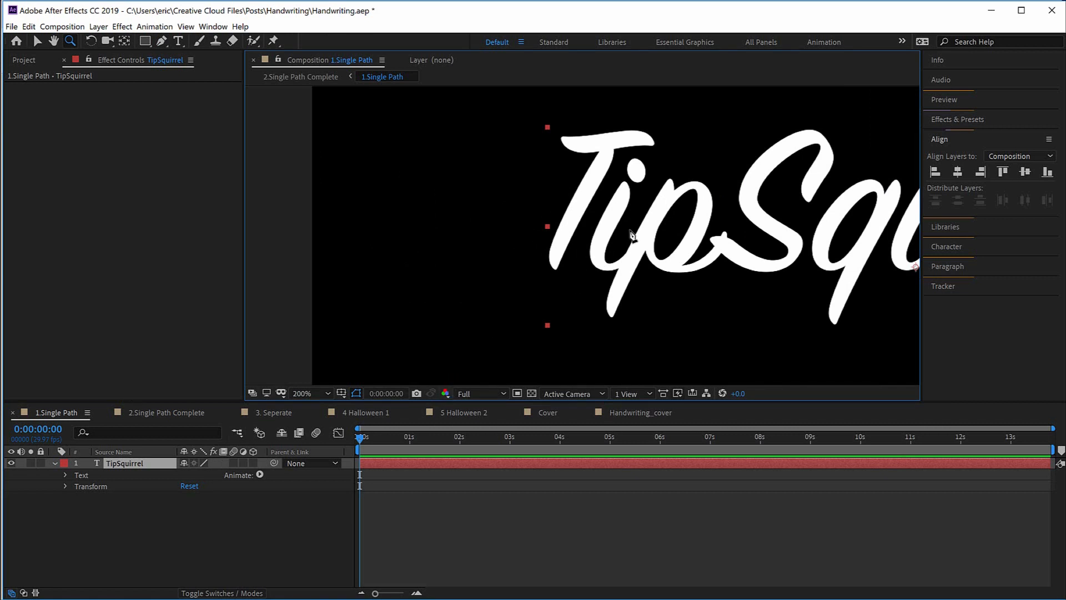
key("g")
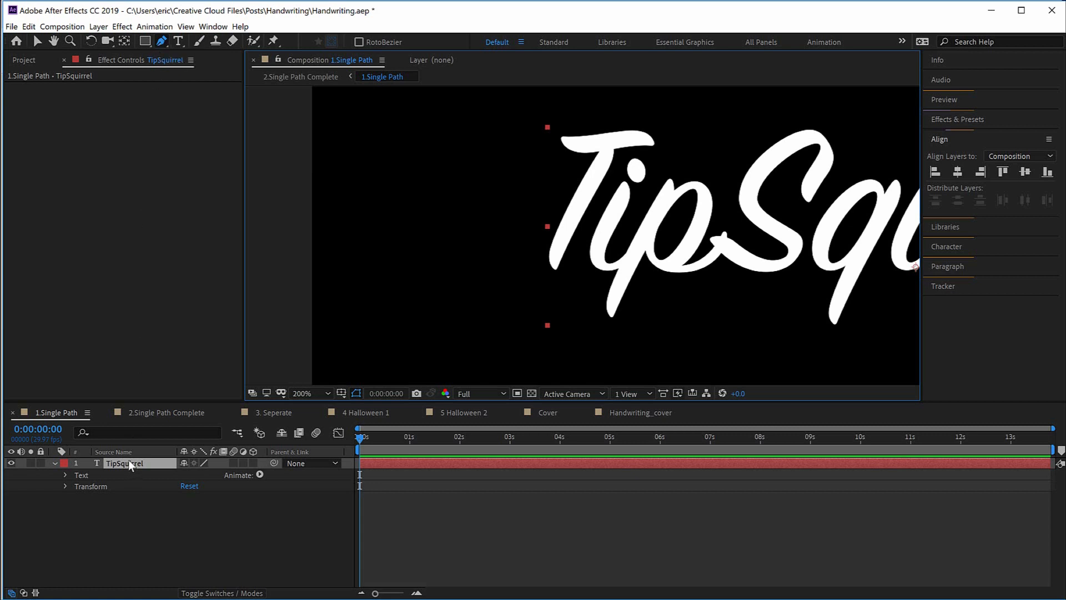
left_click(564, 138)
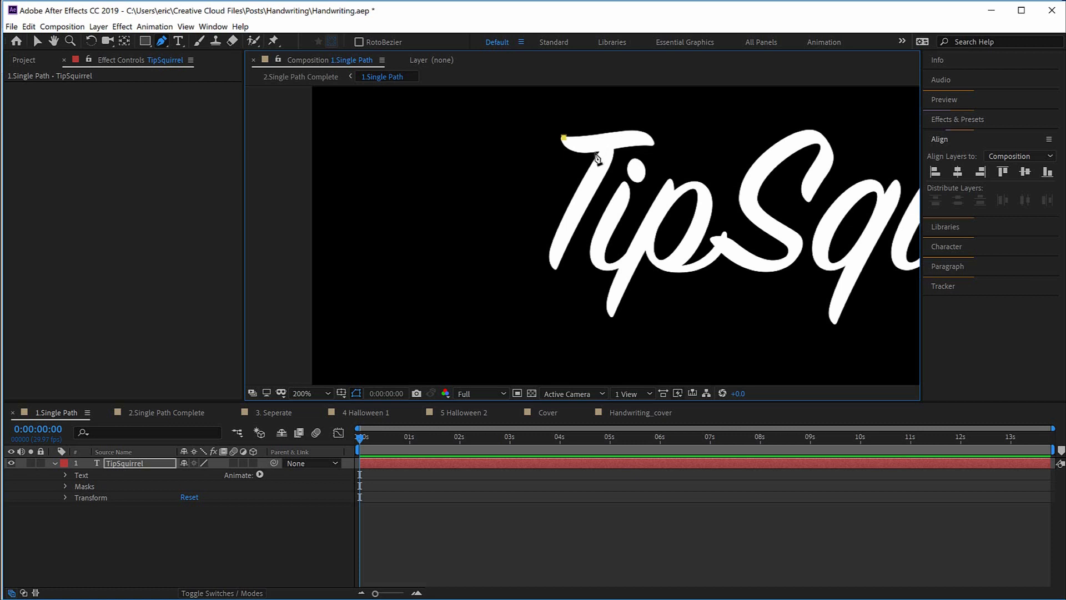
key("ctrl+z")
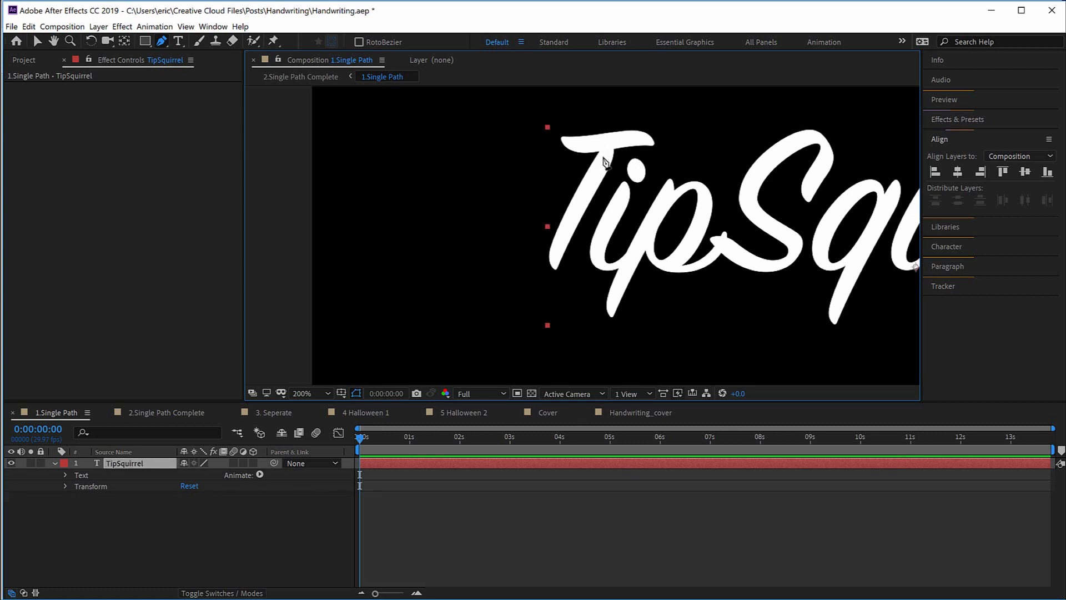
left_click(604, 158)
left_click(555, 258)
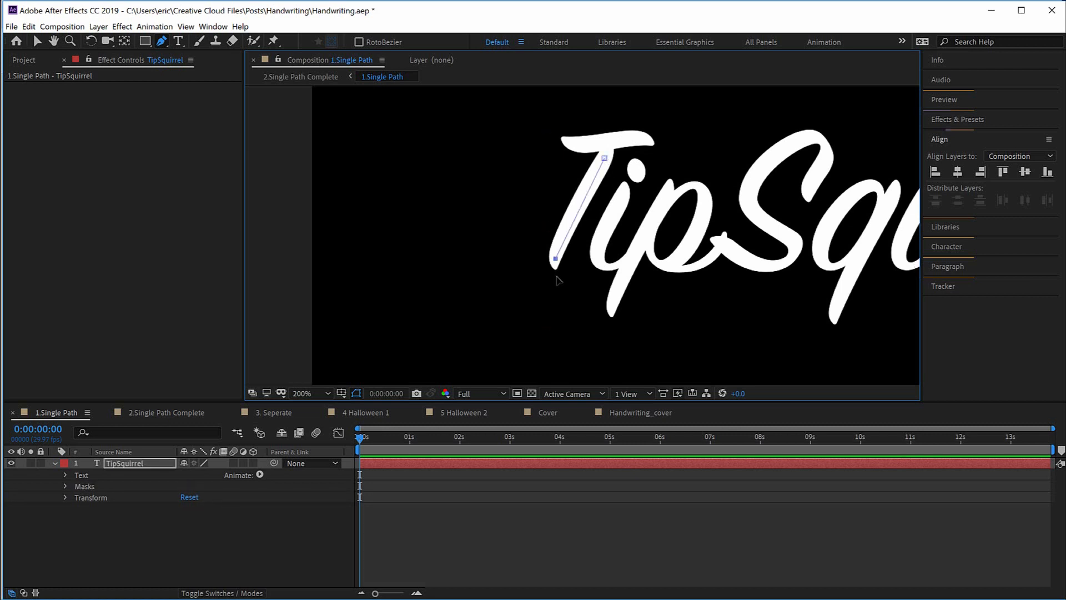
Route the mask path outside the T's stem up to its crossbar and trace the crossbar to its curved far end
left_click(556, 275)
left_click(551, 137)
left_click_drag(629, 137, 655, 145)
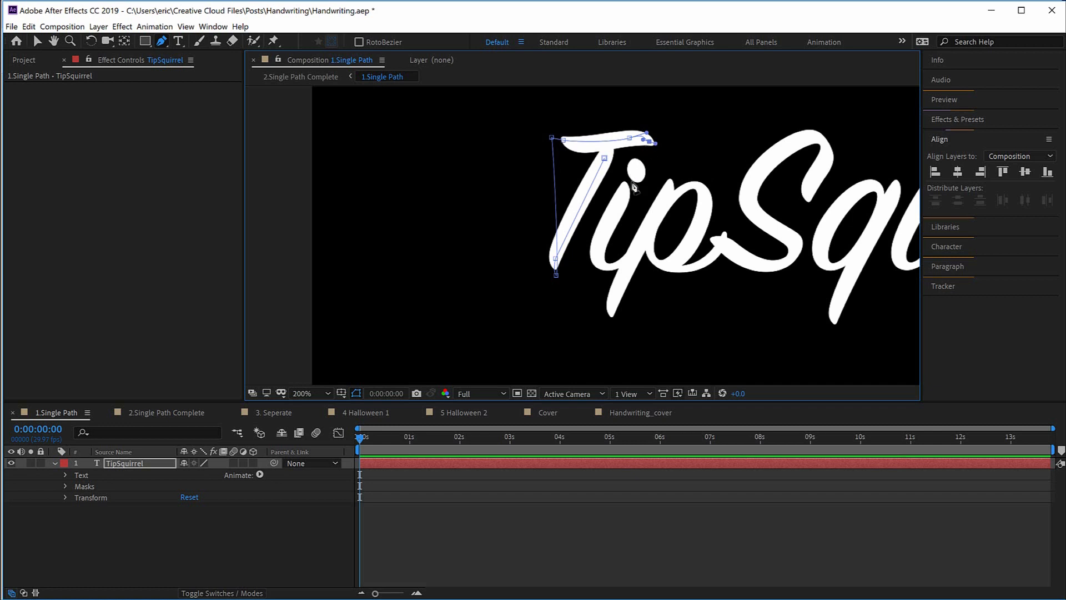
left_click(629, 138)
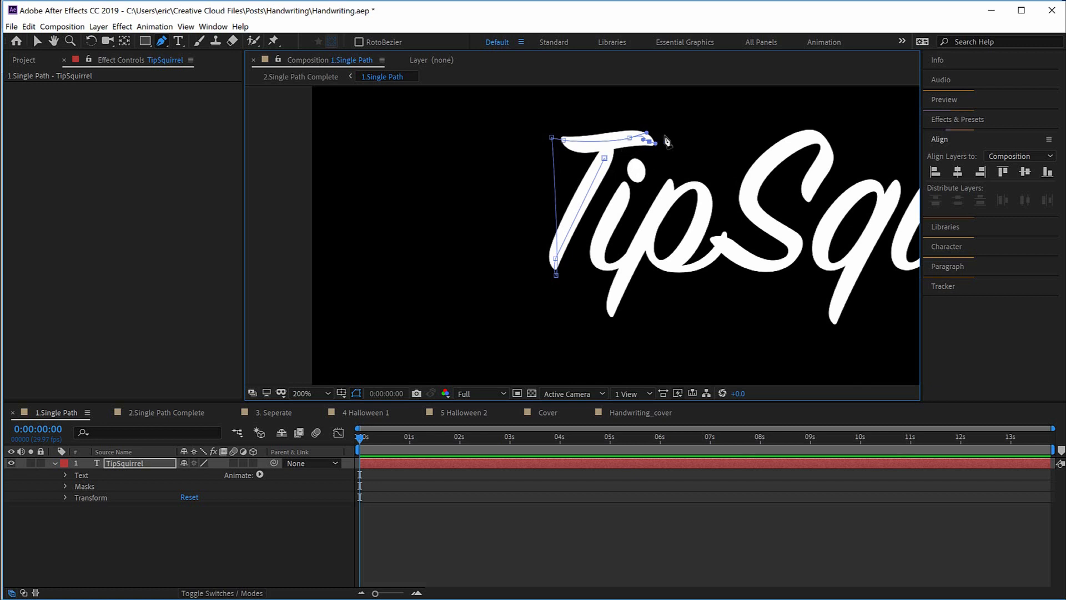
Continue the mask path back across the T and down the first "i" with a curved foot, adjusting its points to the letter
left_click(594, 163)
left_click(623, 192)
left_click(597, 251)
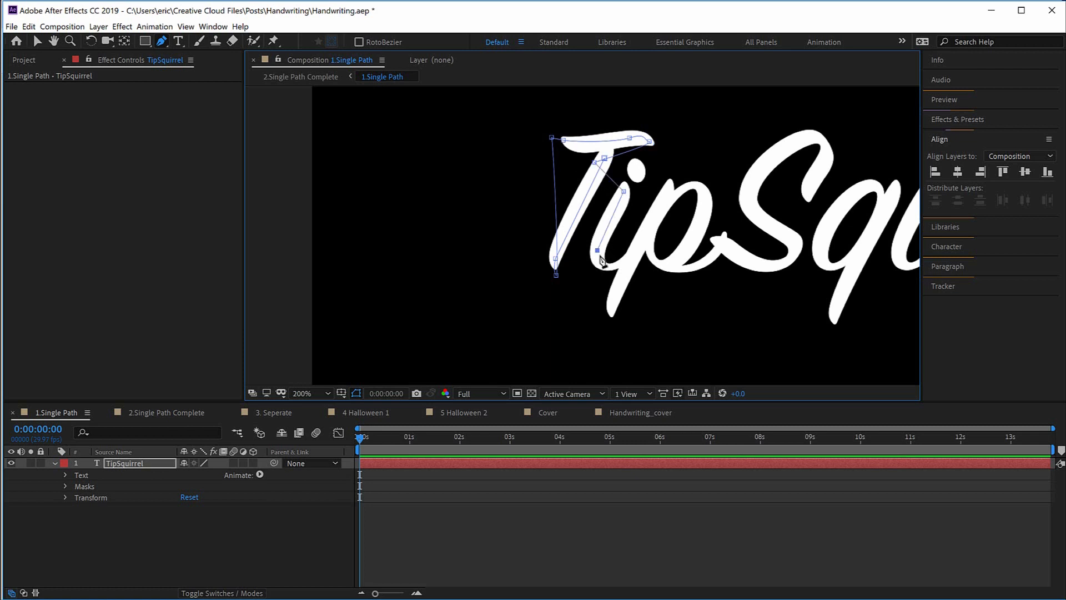
left_click_drag(616, 266, 635, 257)
left_click_drag(617, 266, 617, 265)
left_click_drag(594, 162, 594, 158)
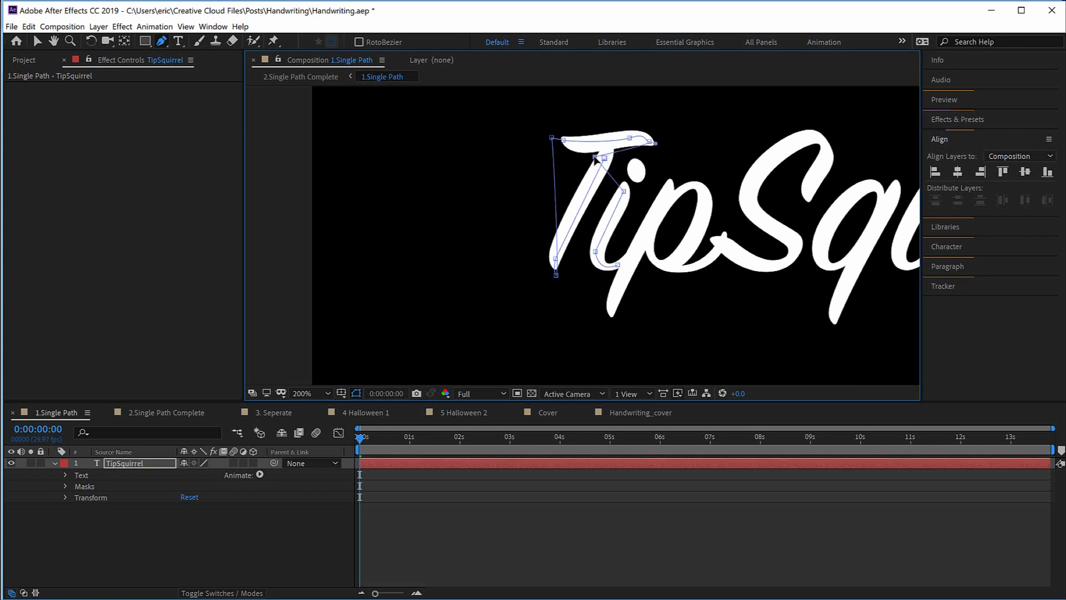
left_click(594, 250)
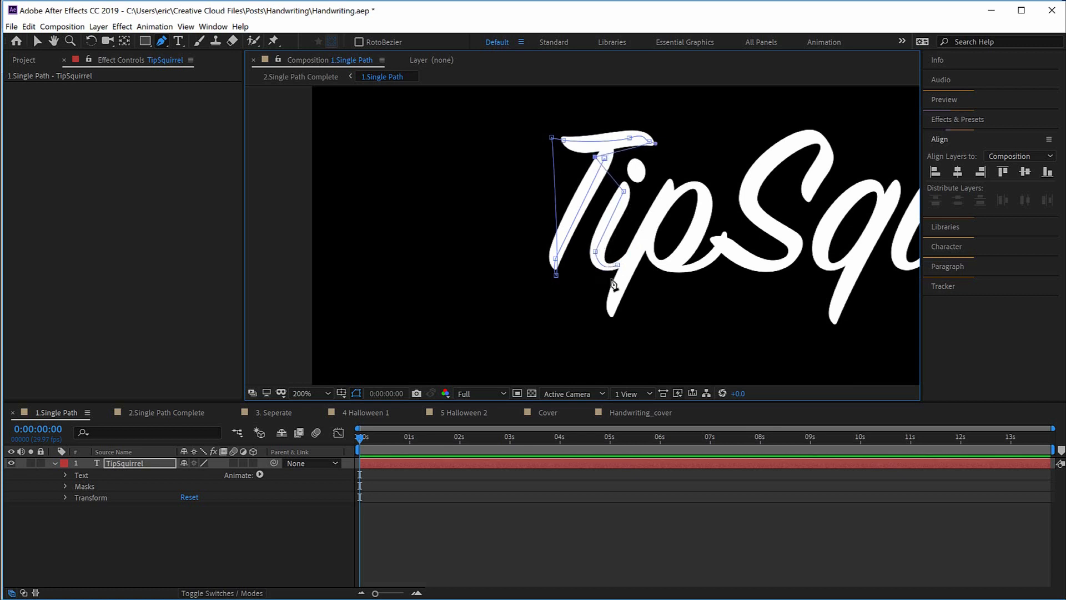
left_click_drag(617, 265, 618, 267)
Extend the mask path down the p's descender, back up and around its bowl, and out to the tail joining the S
left_click(669, 185)
left_click(612, 306)
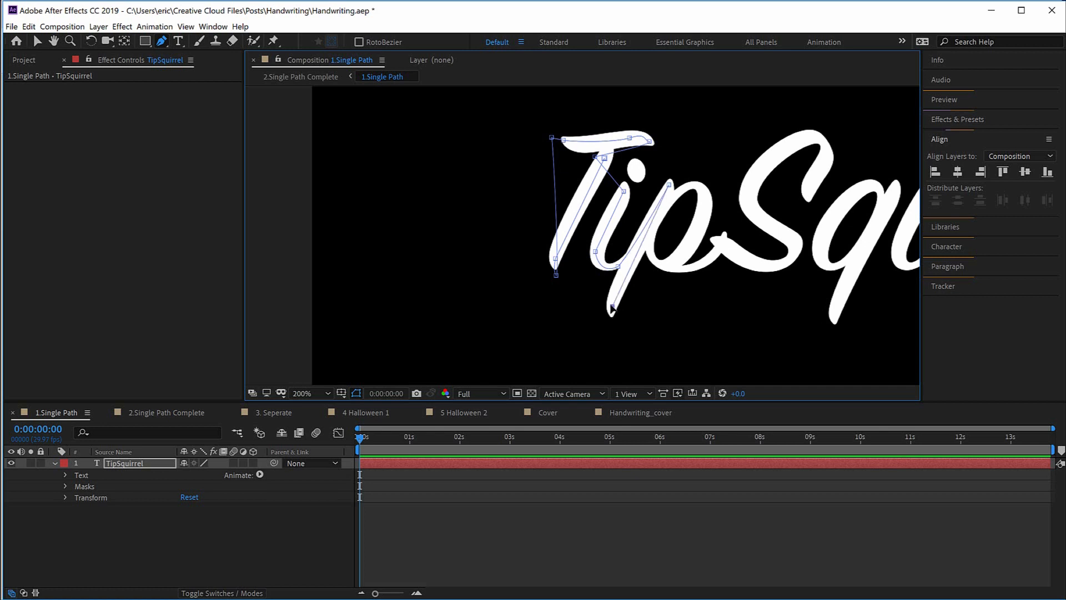
left_click(658, 197)
left_click(682, 190)
left_click_drag(703, 191, 705, 206)
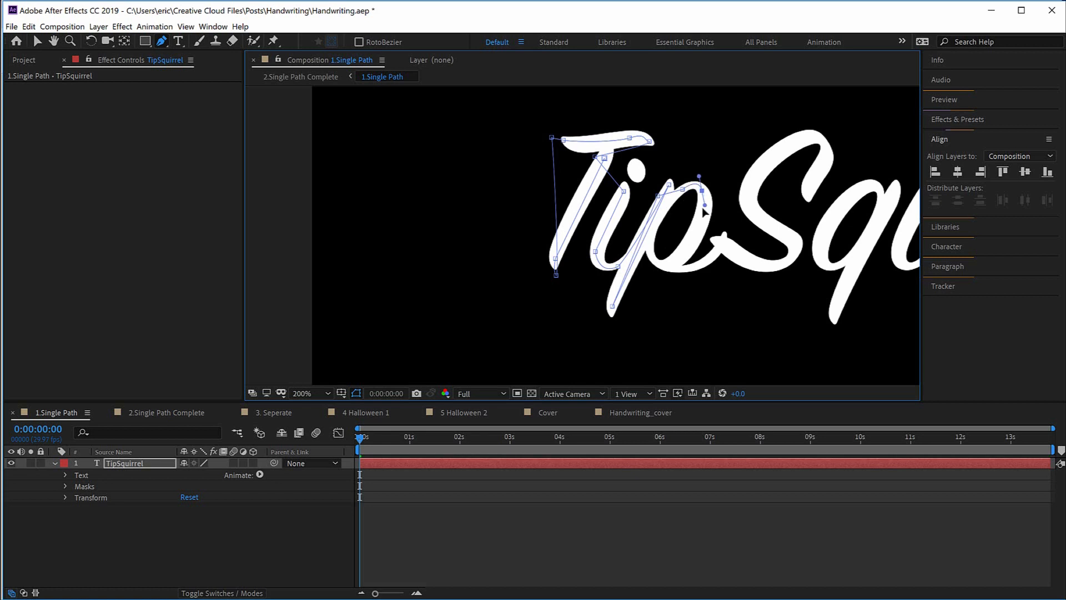
mouse_move(691, 246)
left_mouse_down()
mouse_move(658, 264)
mouse_move(651, 228)
left_mouse_up()
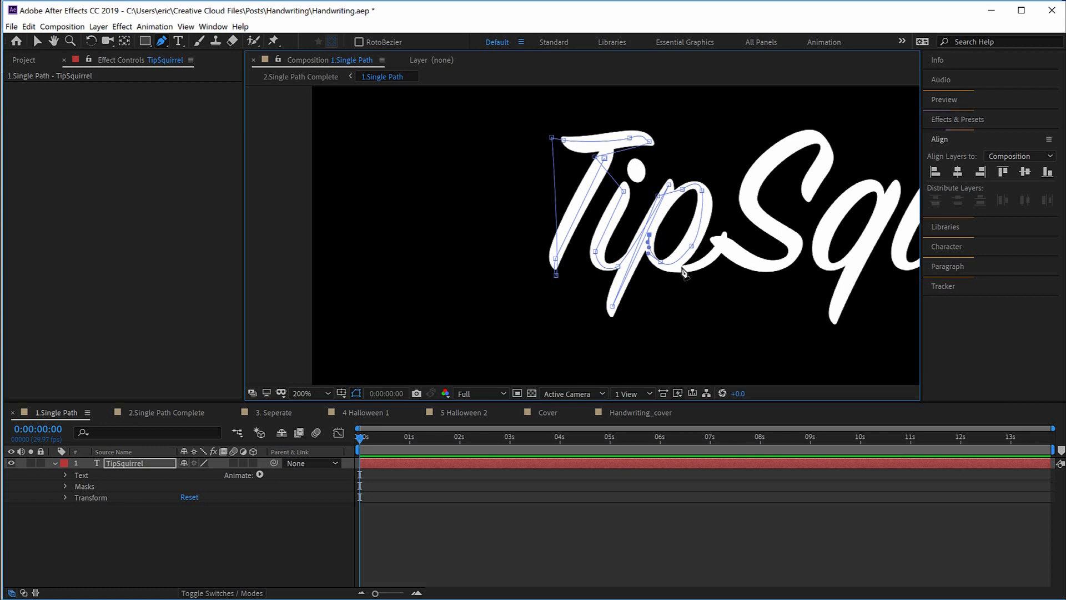
left_click_drag(683, 269, 724, 237)
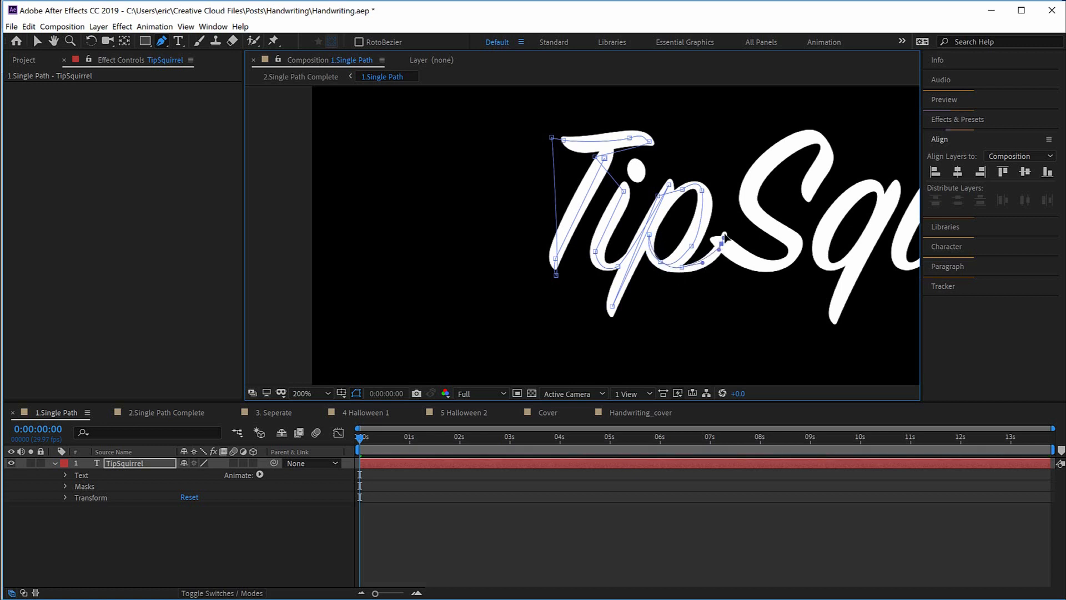
left_click_drag(683, 268, 684, 269)
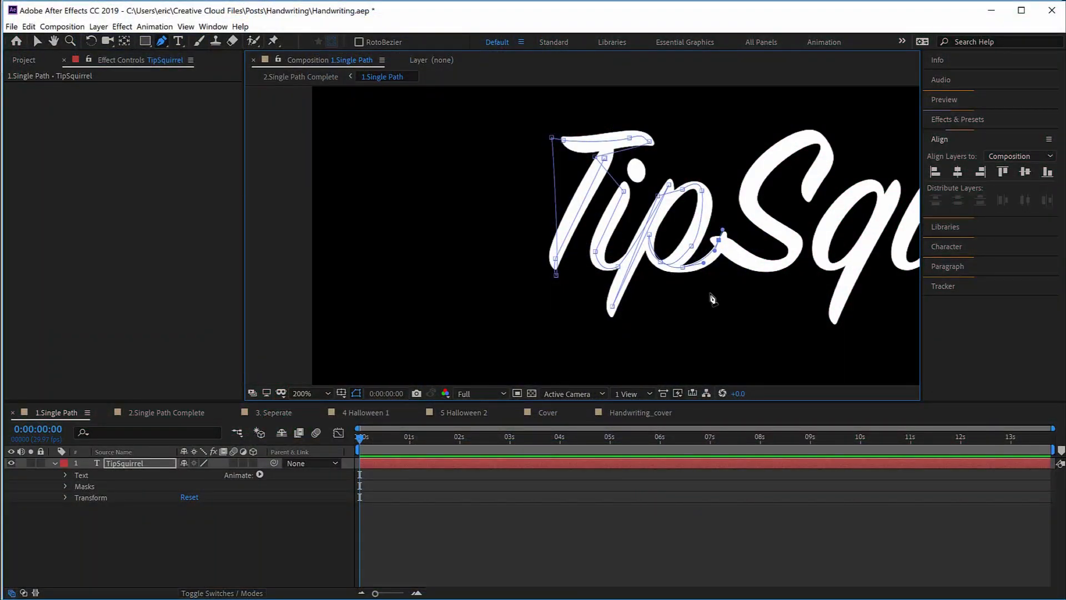
Trace the S with curved mask points from its lower tail to its upper tip, adding a final point just below the tip
left_click_drag(750, 258, 768, 262)
left_click_drag(749, 258, 761, 264)
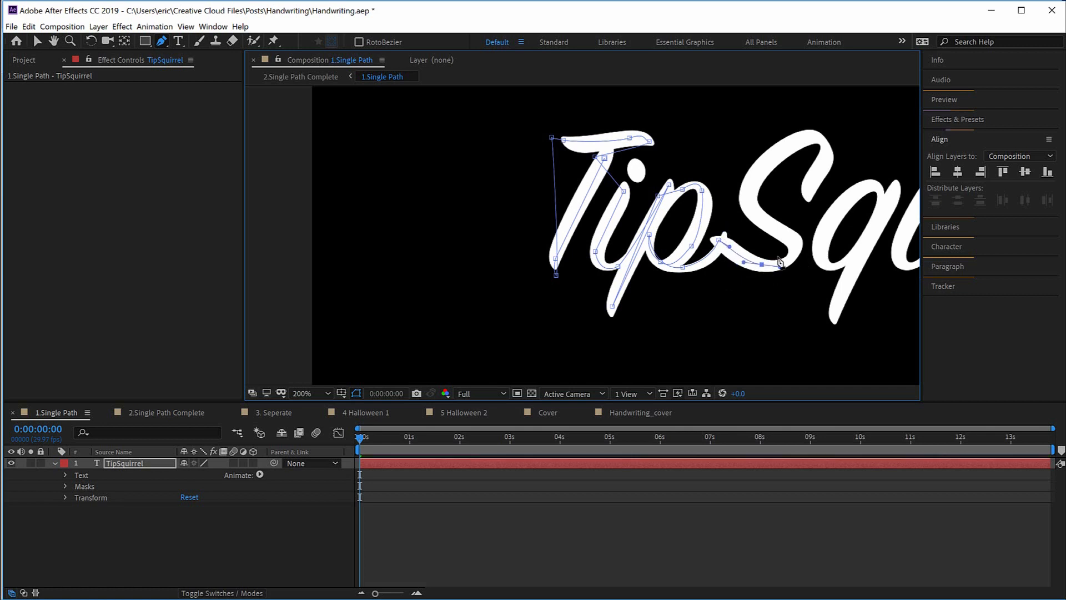
left_click(799, 249)
left_click_drag(748, 191, 758, 175)
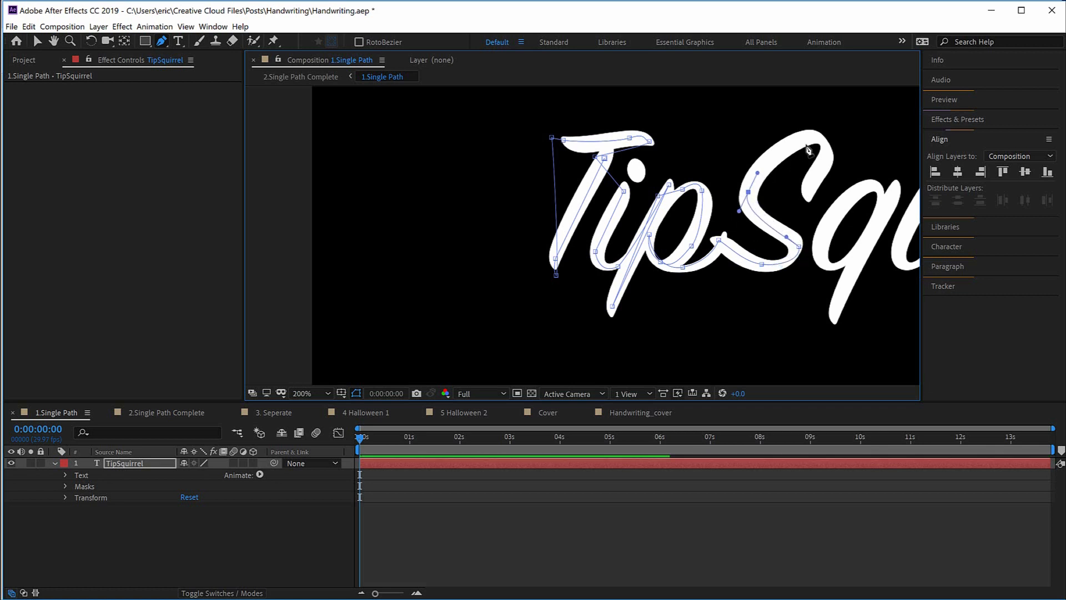
left_click_drag(806, 138, 834, 136)
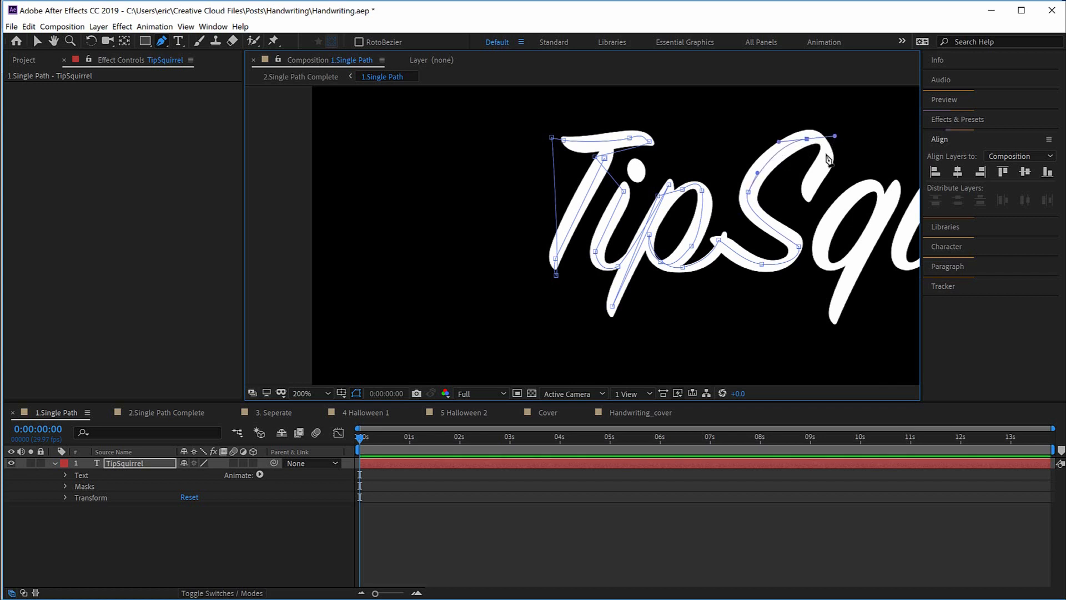
left_click(825, 156)
left_click(808, 190)
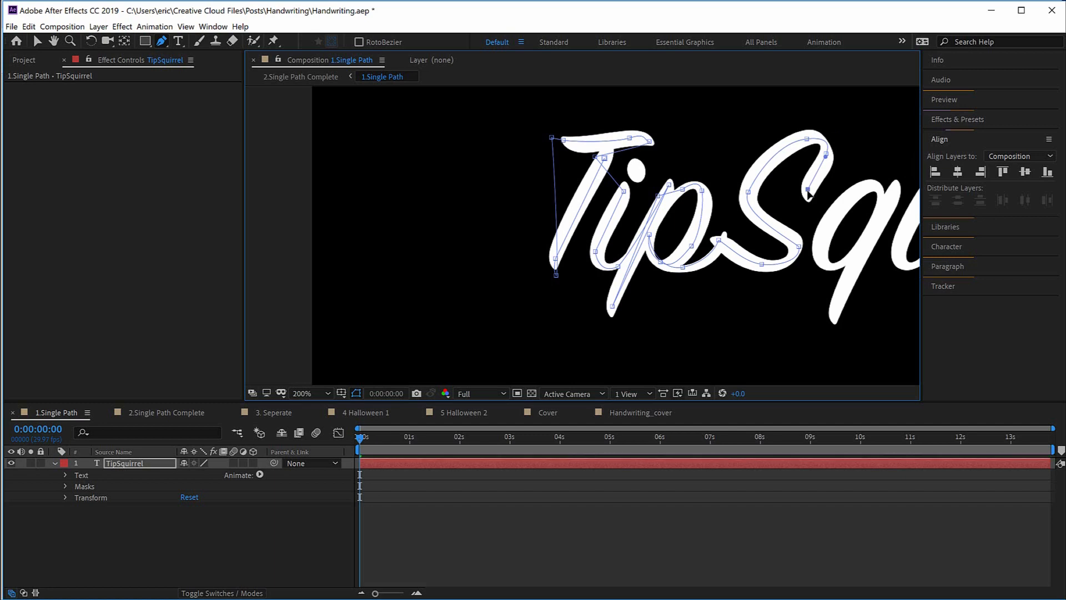
left_click(807, 209)
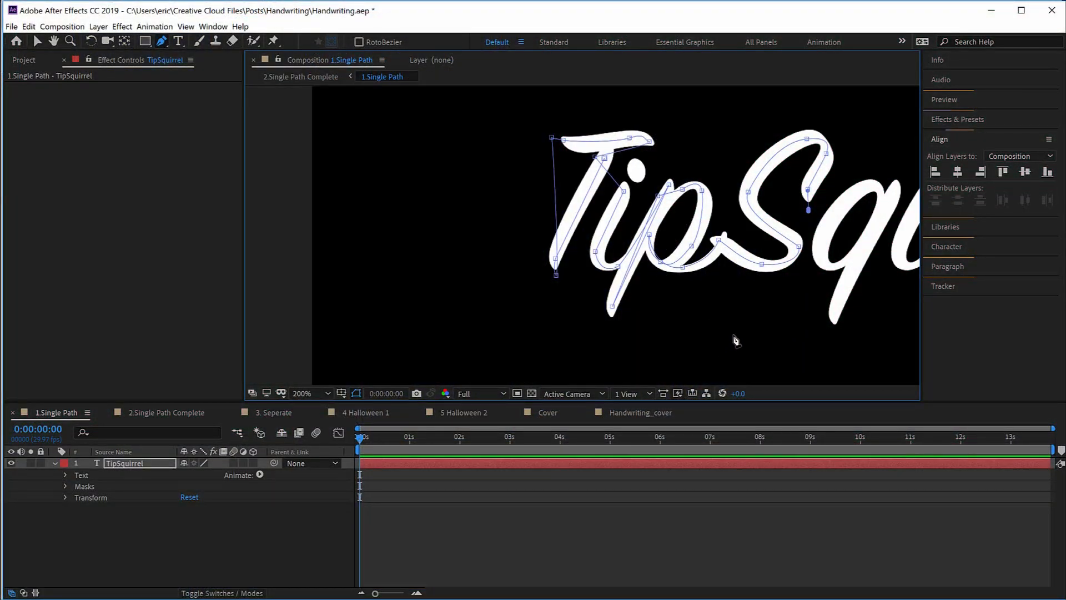
Examine the finished mask path and Stroke effect on the 1.Single Path layer in the 2.Single Path Complete composition at 0:00:02:14
key("space")
left_click_drag(759, 322, 491, 326)
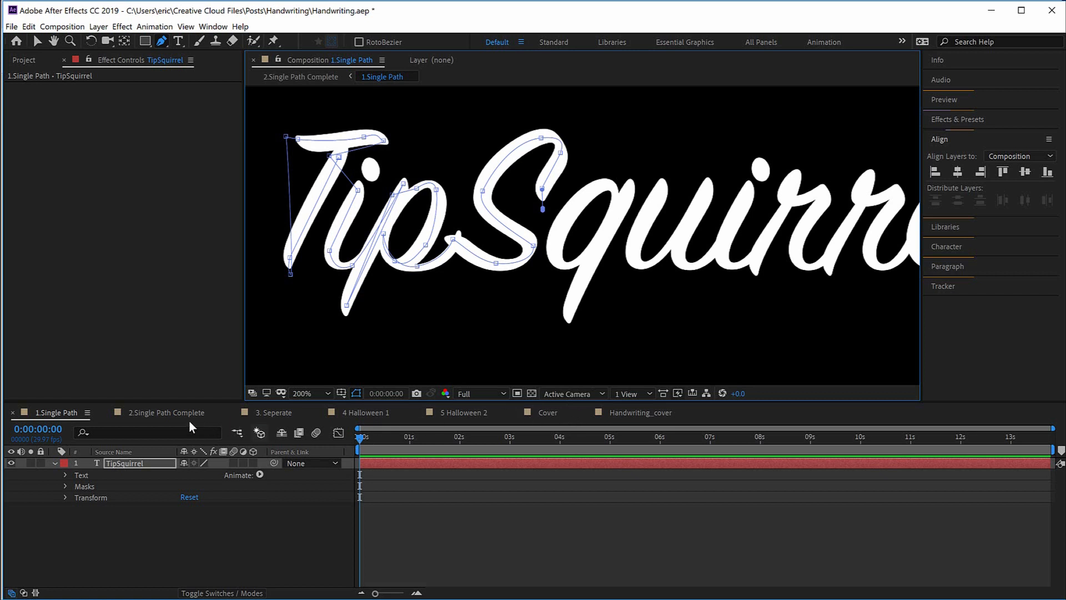
left_click(171, 413)
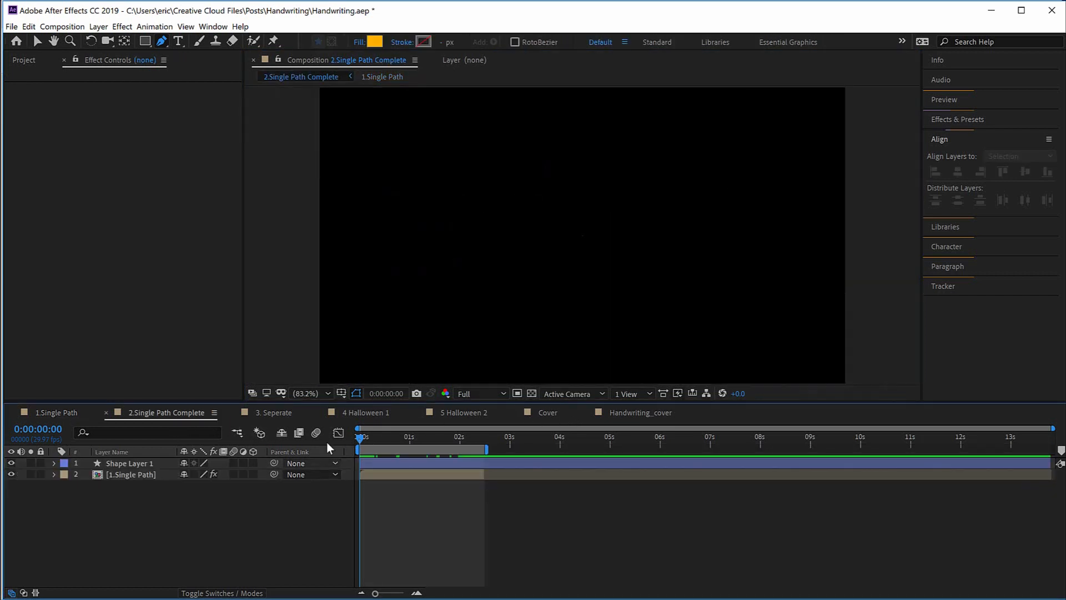
left_click(480, 417)
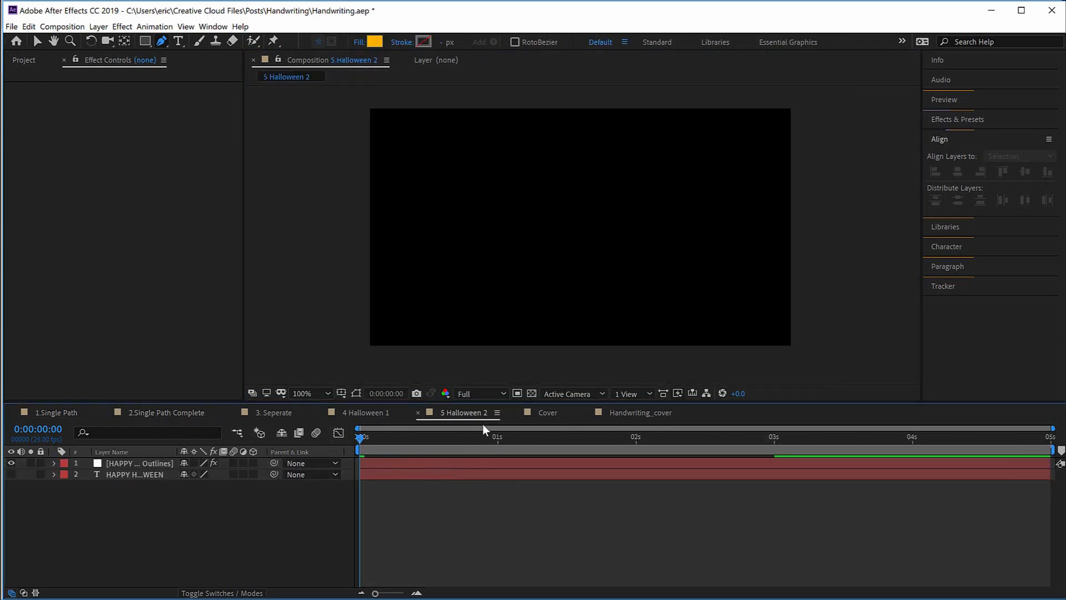
left_click(166, 412)
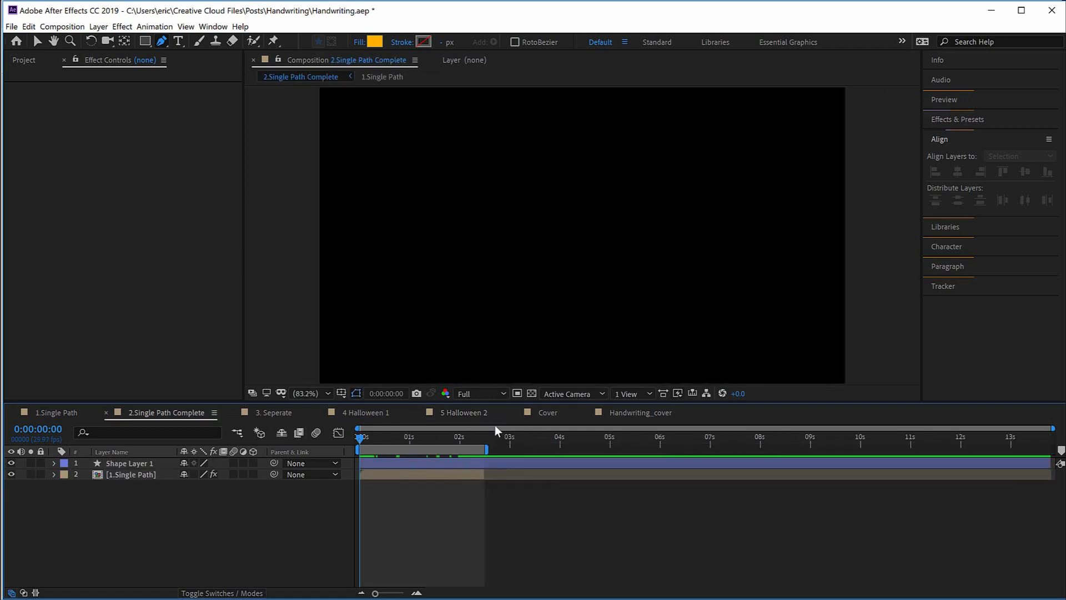
left_click_drag(476, 440, 482, 437)
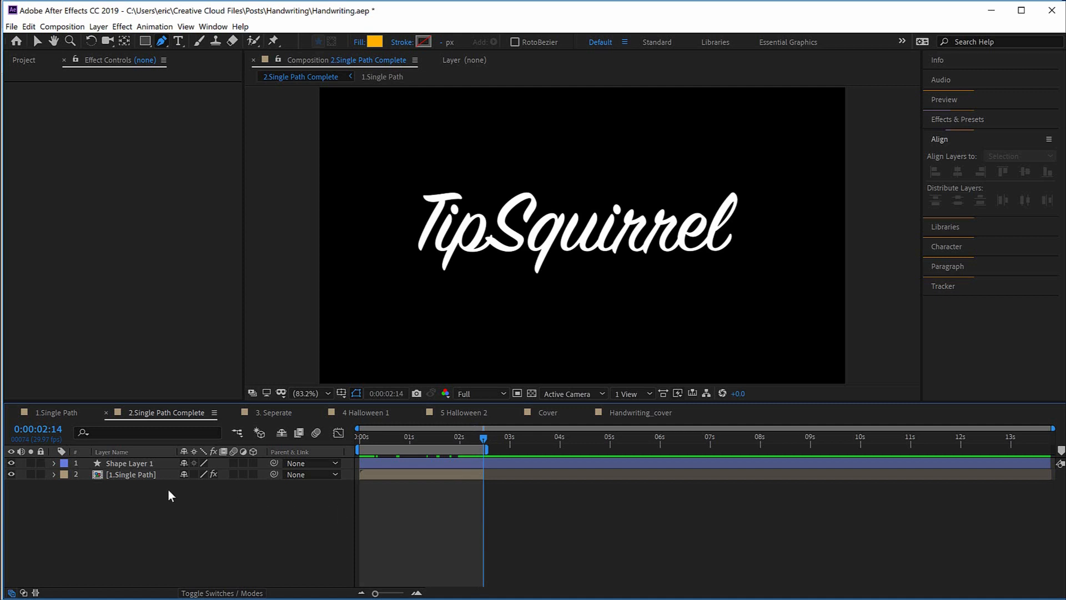
left_click(129, 474)
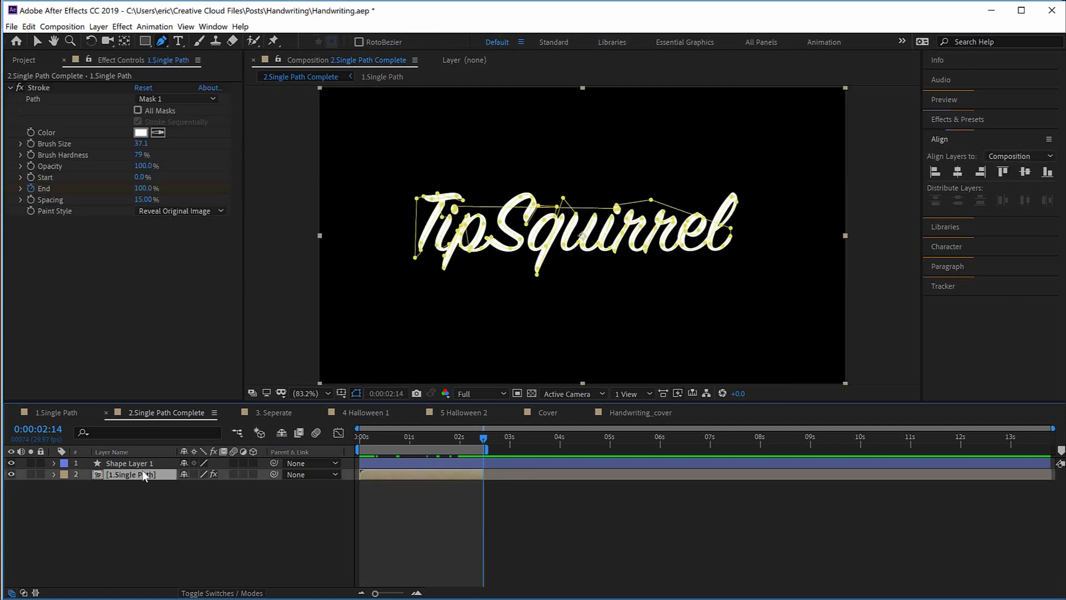
key("z")
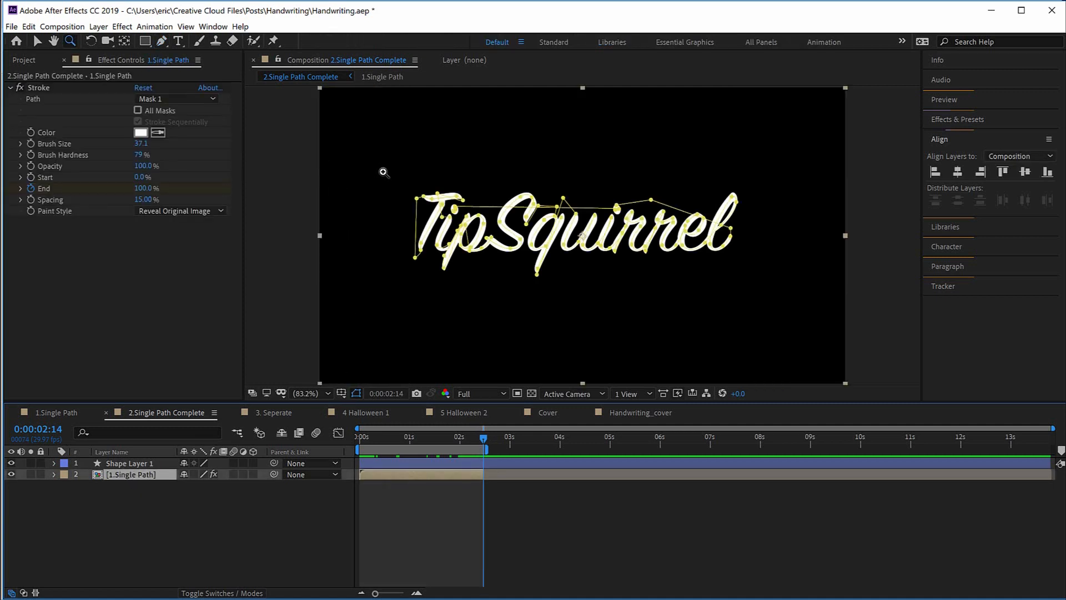
left_click_drag(383, 172, 493, 271)
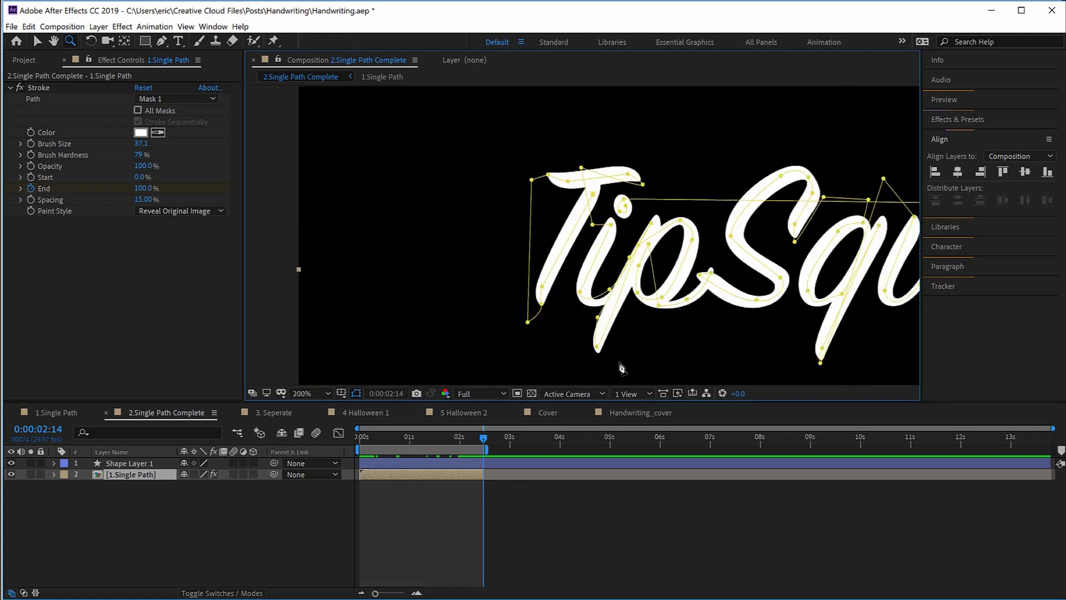
key("g")
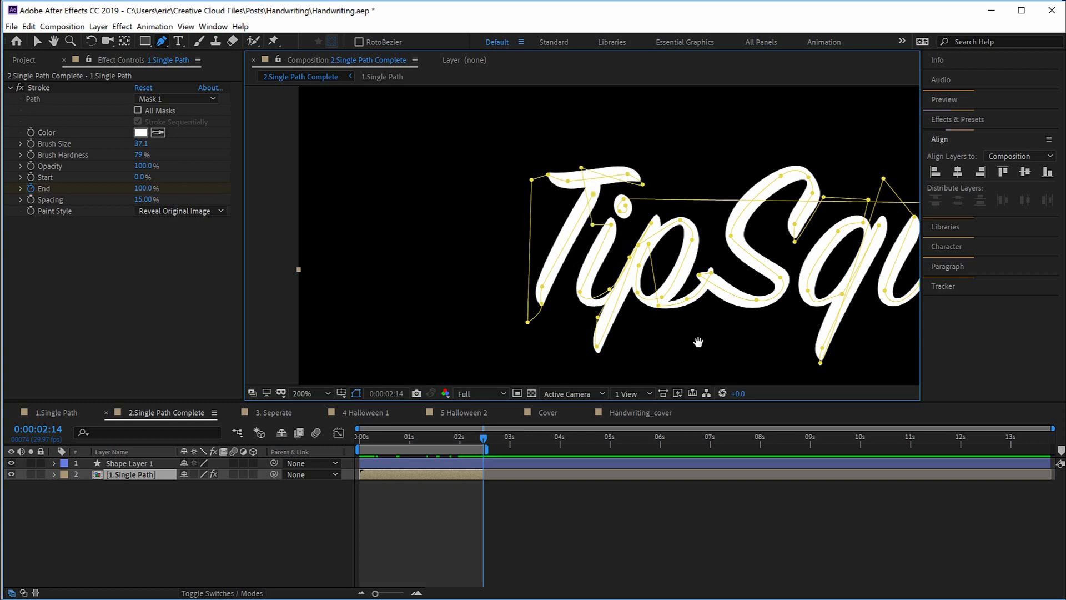
key("h")
left_click_drag(699, 340, 422, 325)
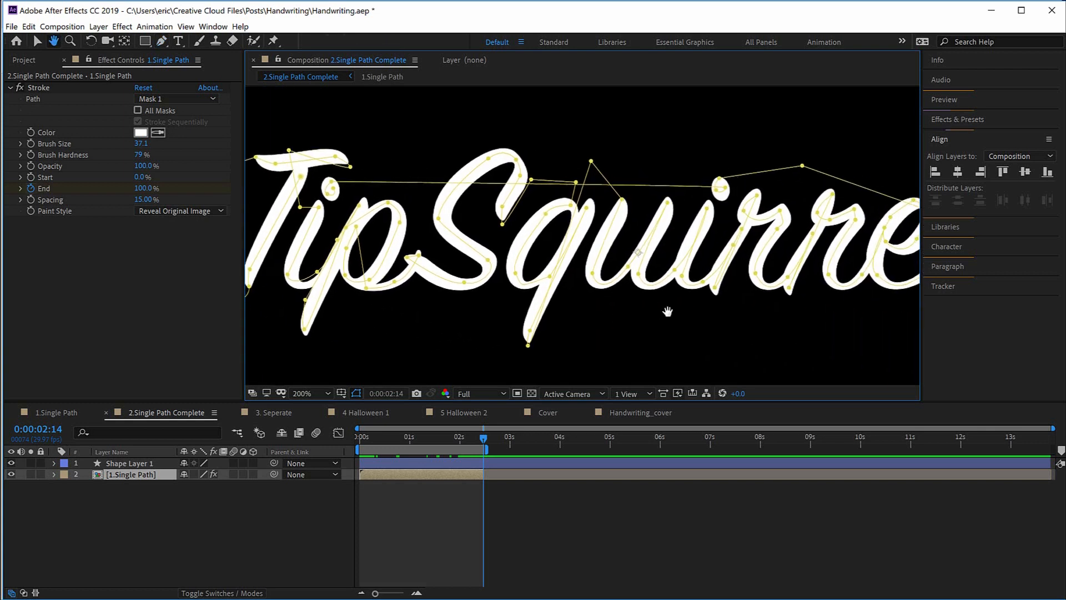
left_click_drag(625, 325, 502, 325)
key("g")
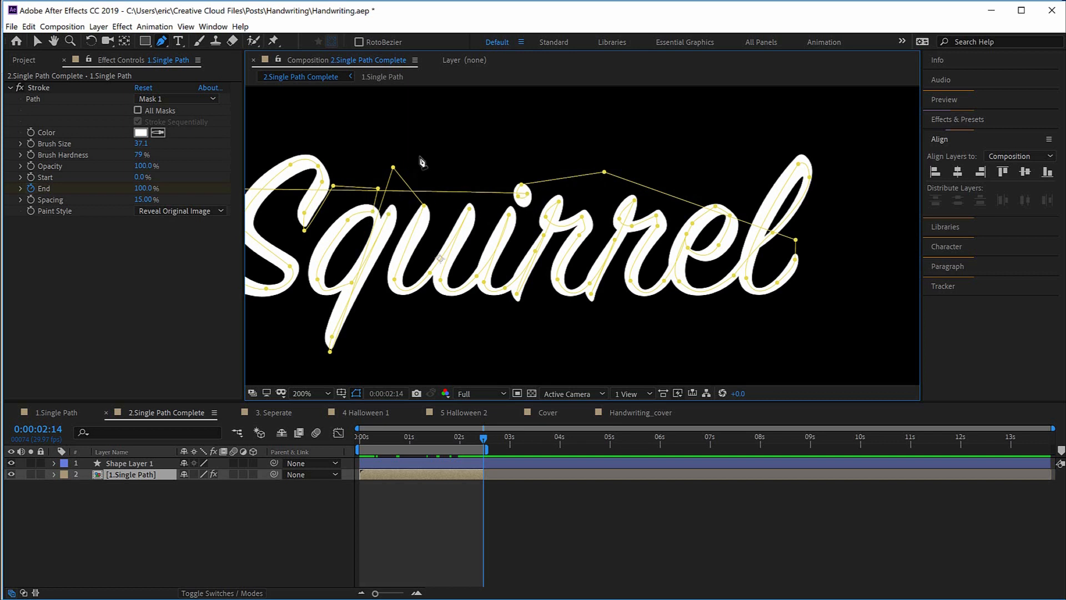
Preview the handwriting reveal from the beginning of the composition and return the playhead to the start
key("Home")
key("space")
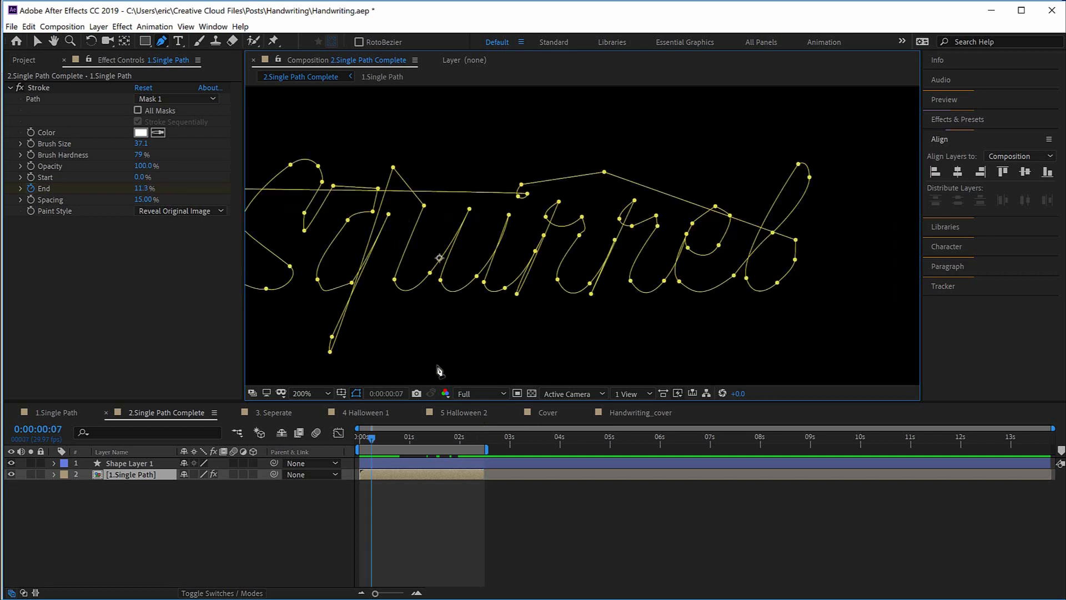
left_click_drag(372, 438, 359, 435)
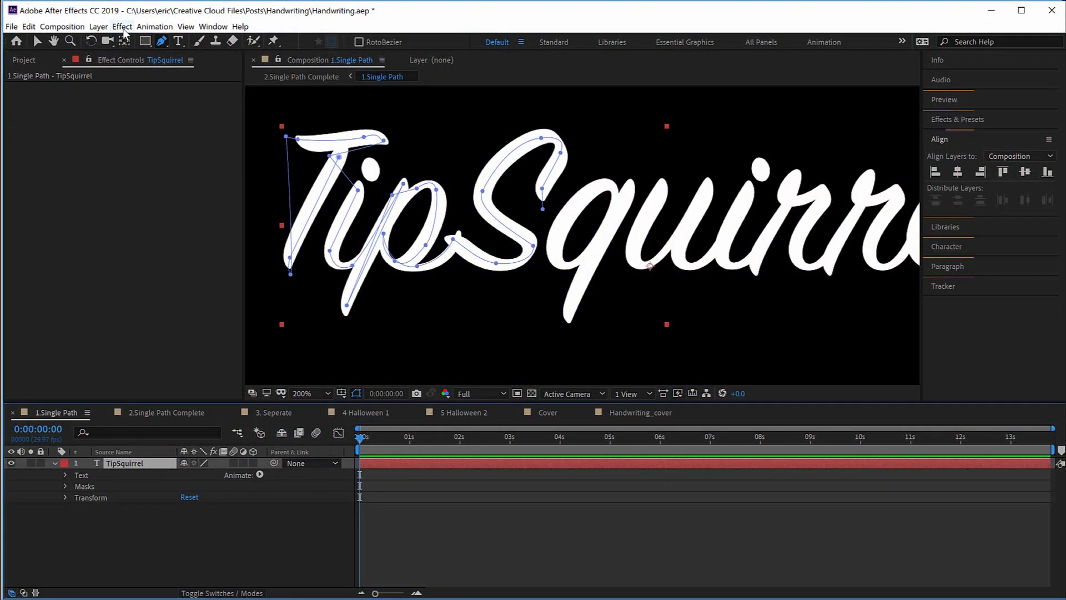
Apply the Stroke effect to the TipSquirrel layer and set its Spacing to 0%
left_click(122, 26)
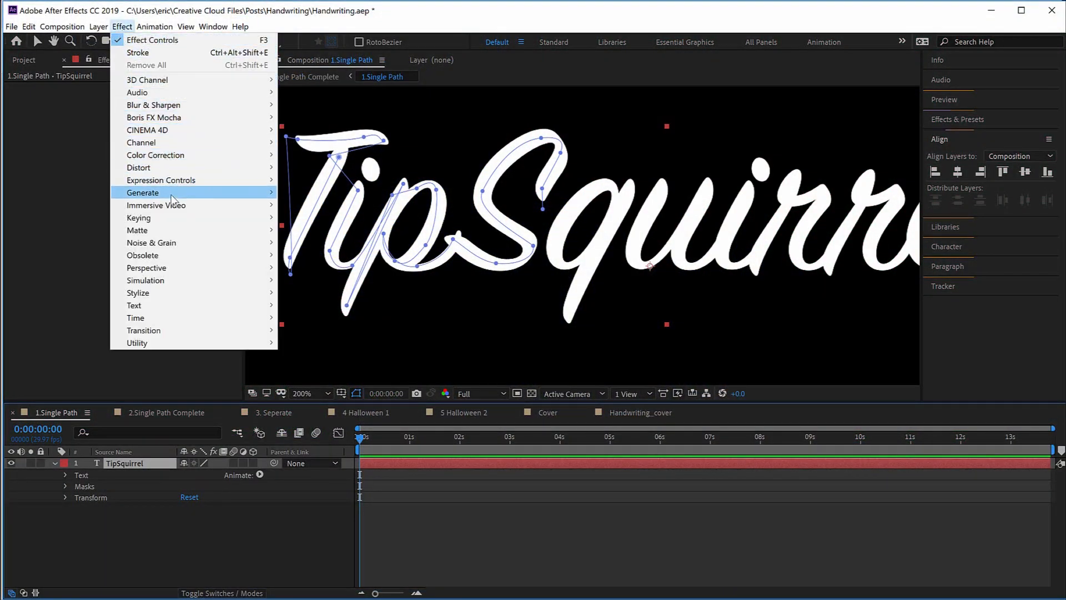
mouse_move(173, 194)
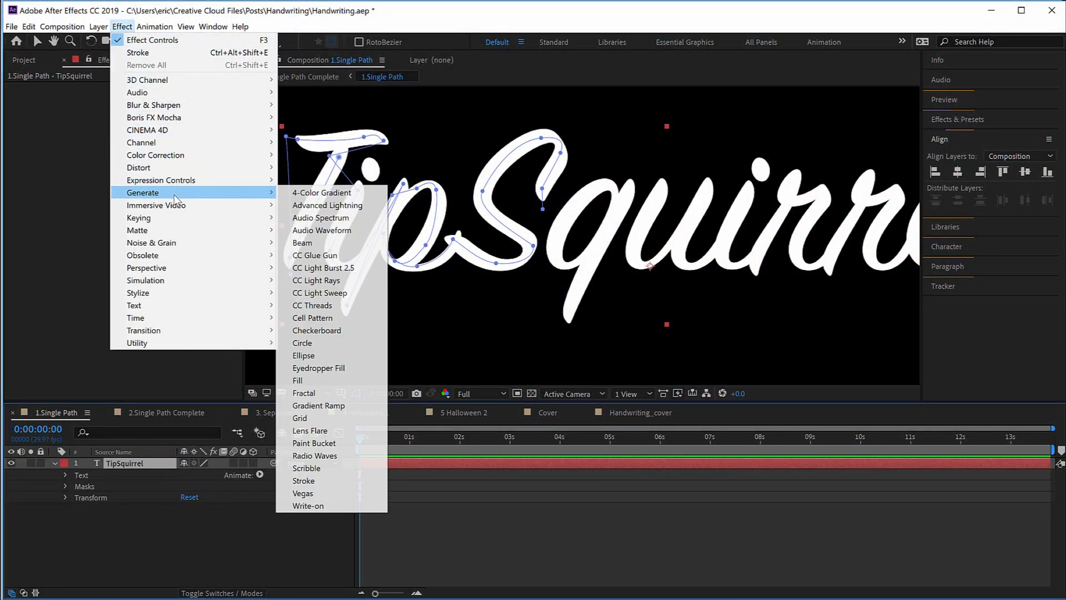
left_click(360, 482)
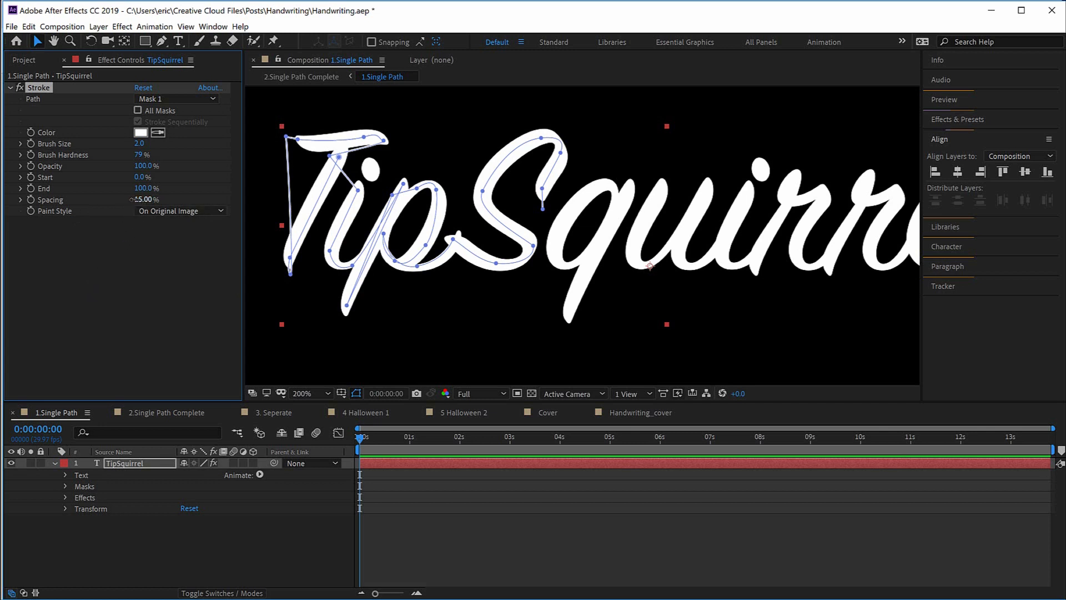
left_click_drag(133, 198, 111, 202)
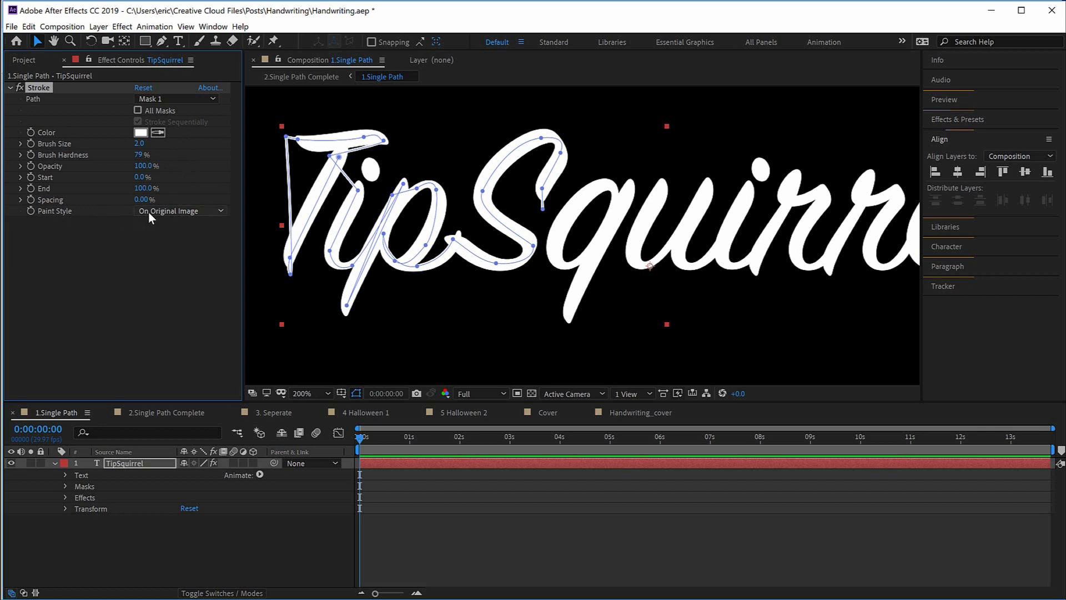
Set the Stroke effect's Paint Style to Reveal Original Image and its Brush Size to 22.0
left_click(219, 210)
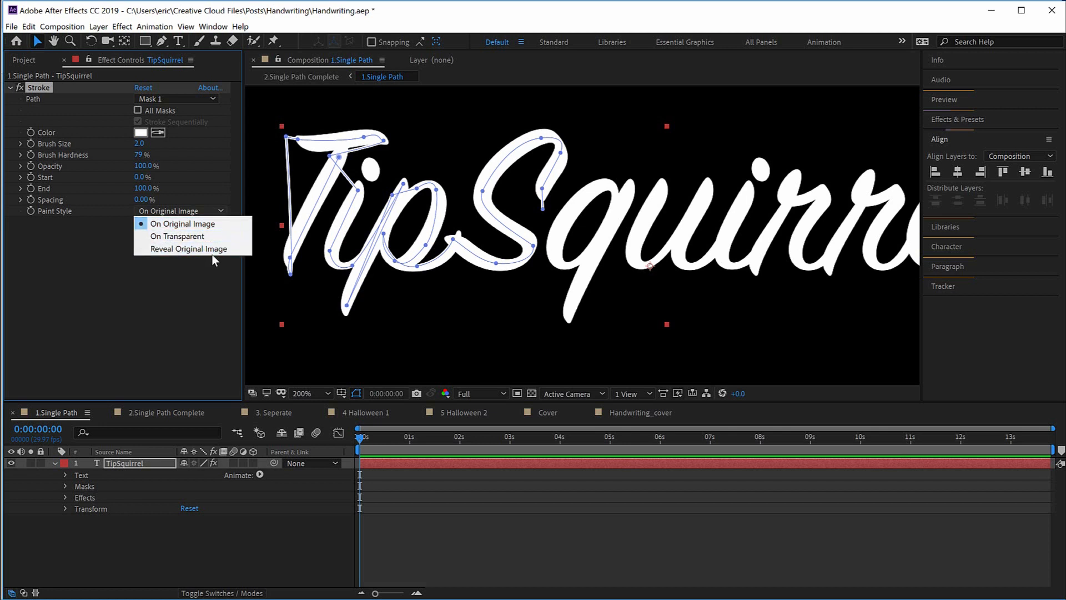
left_click(213, 249)
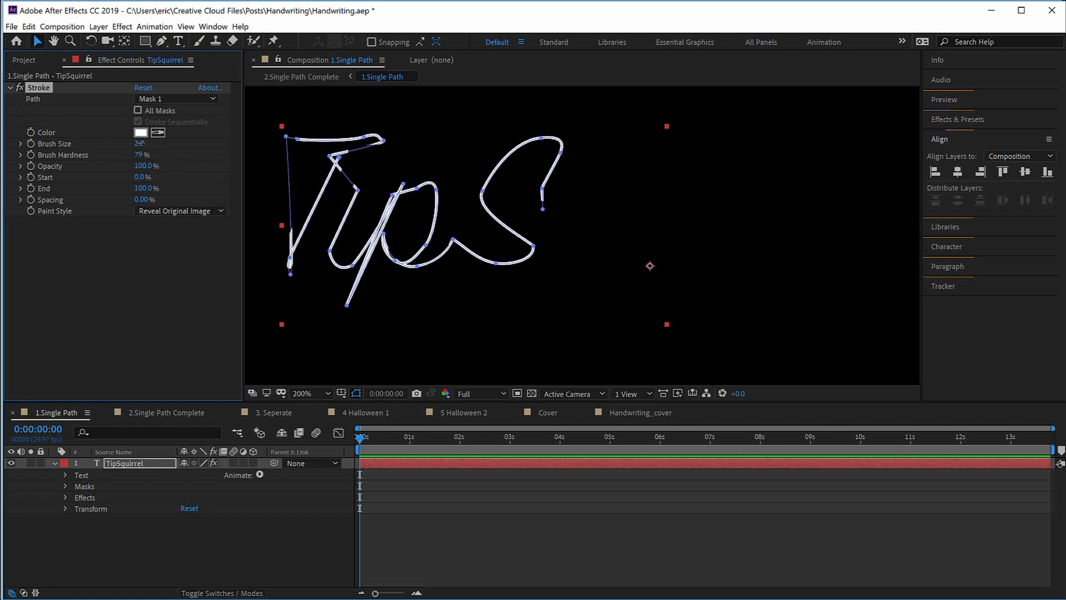
mouse_move(139, 143)
left_mouse_down()
mouse_move(232, 142)
mouse_move(193, 144)
left_mouse_up()
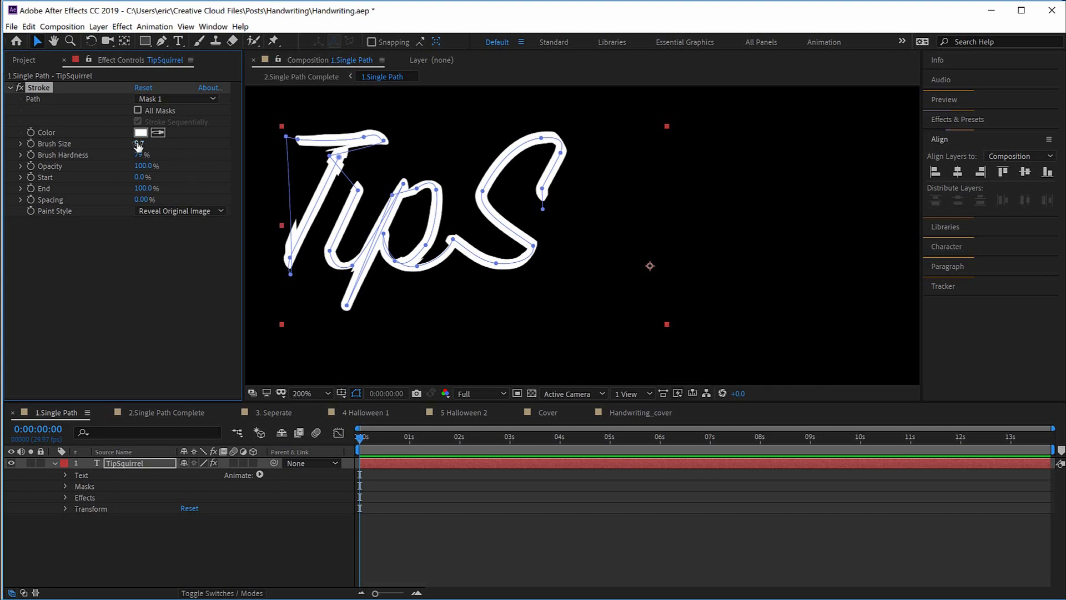
left_click_drag(138, 145, 215, 140)
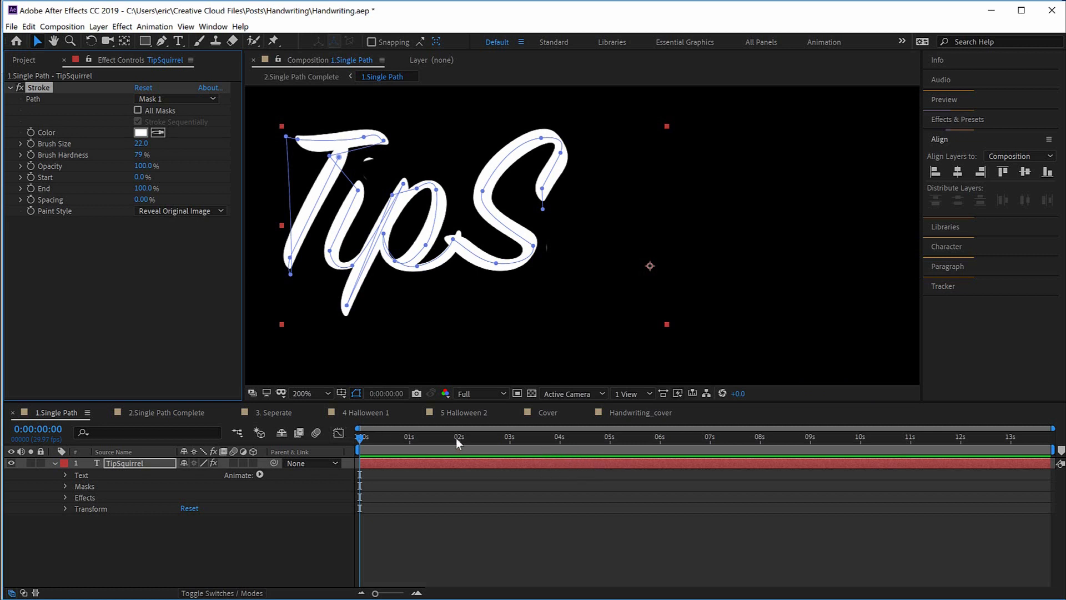
Keyframe the Stroke's End at 100% at 0:00:01:14 and 0% at the composition's start, and preview the reveal
left_click(411, 436)
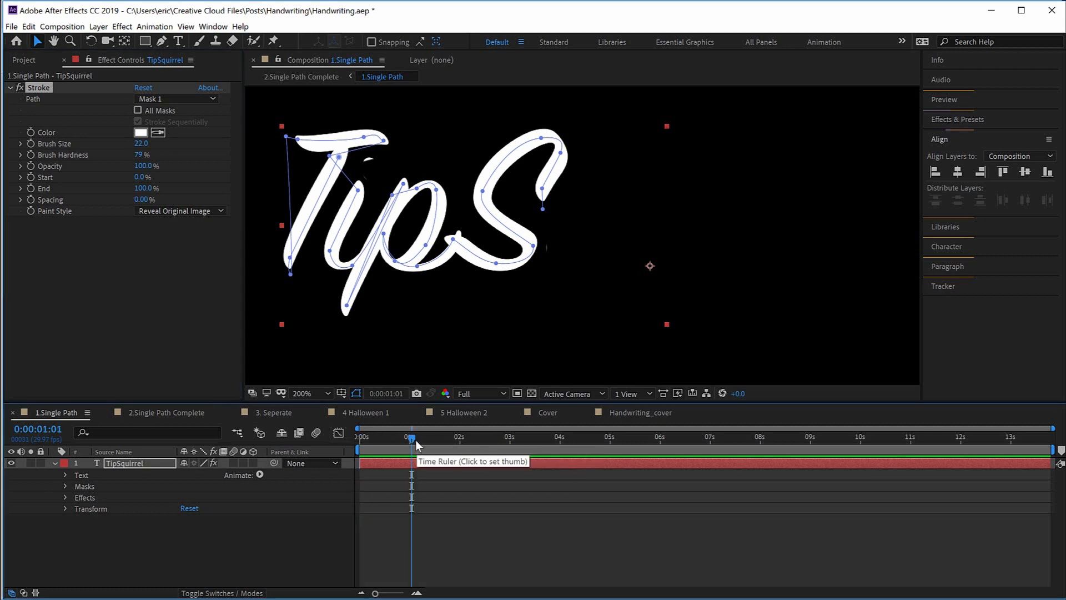
left_click(426, 437)
left_click_drag(431, 437, 434, 438)
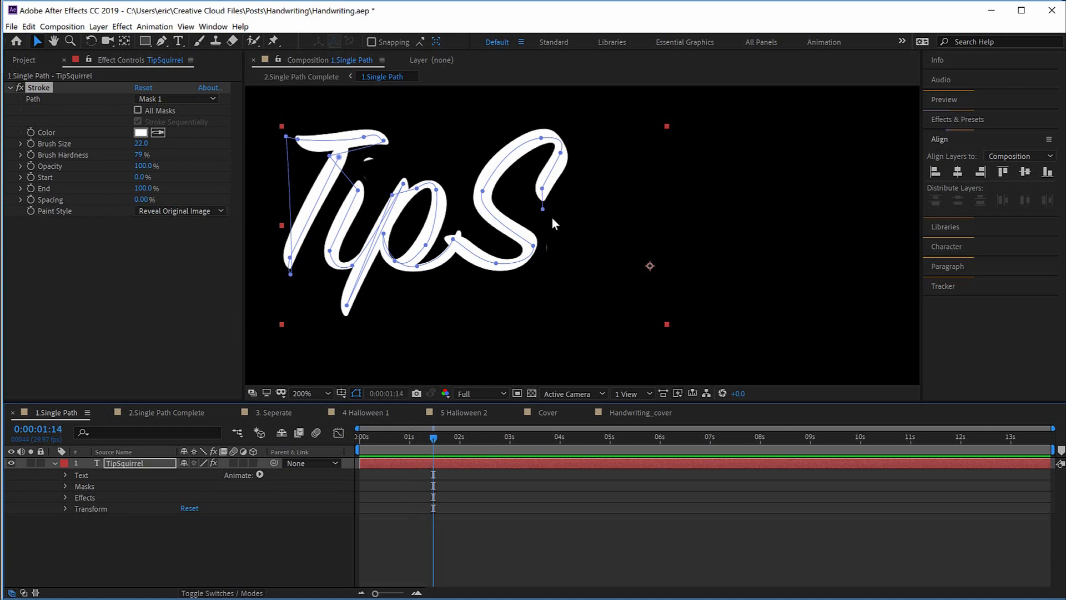
left_click(31, 188)
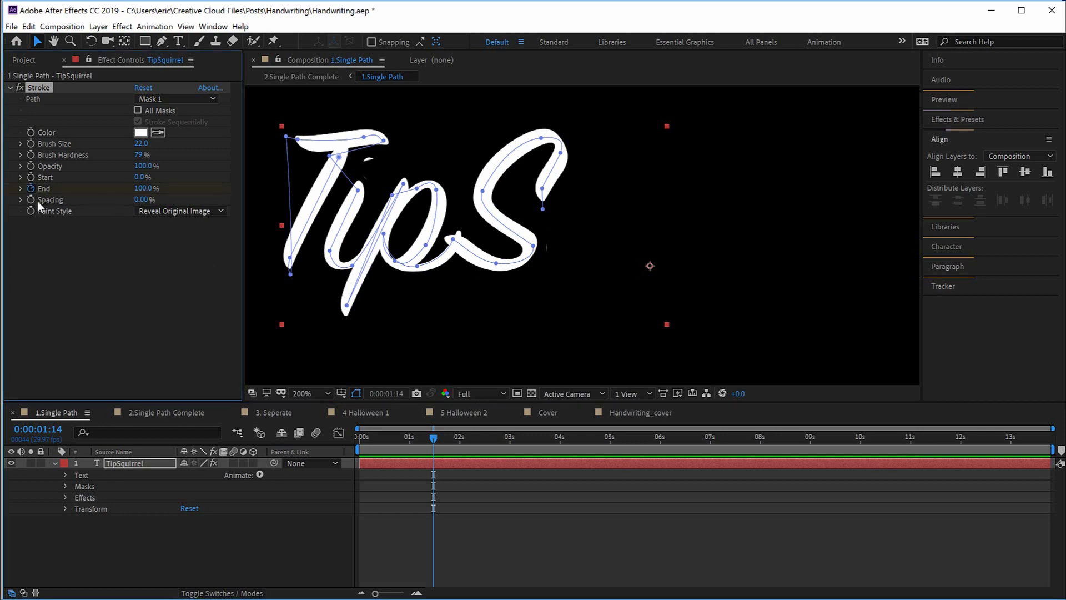
left_click(358, 437)
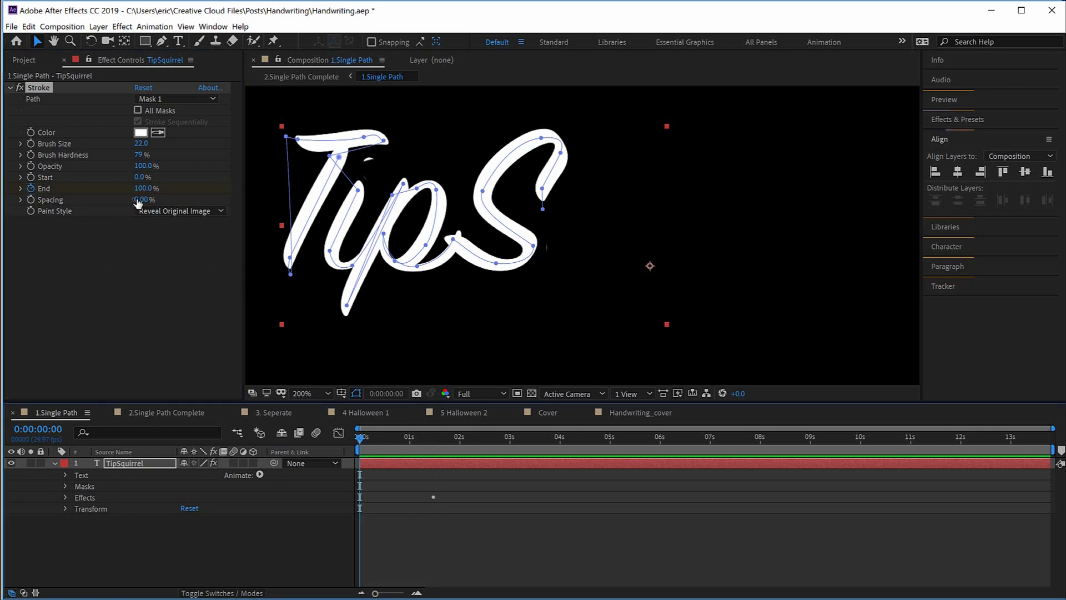
left_click_drag(143, 189, 6, 191)
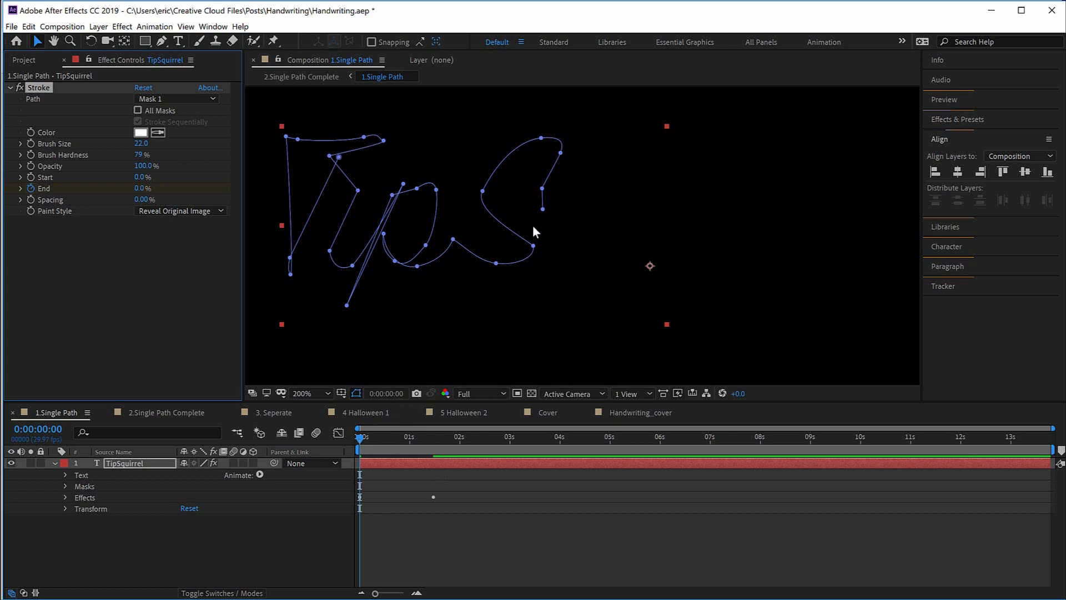
key("space")
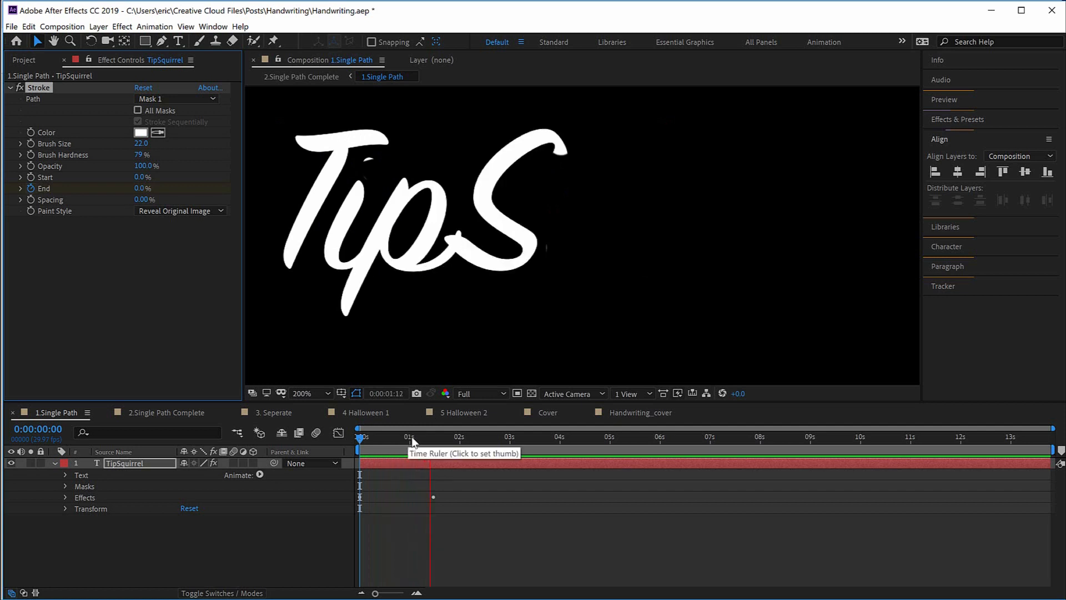
key("space")
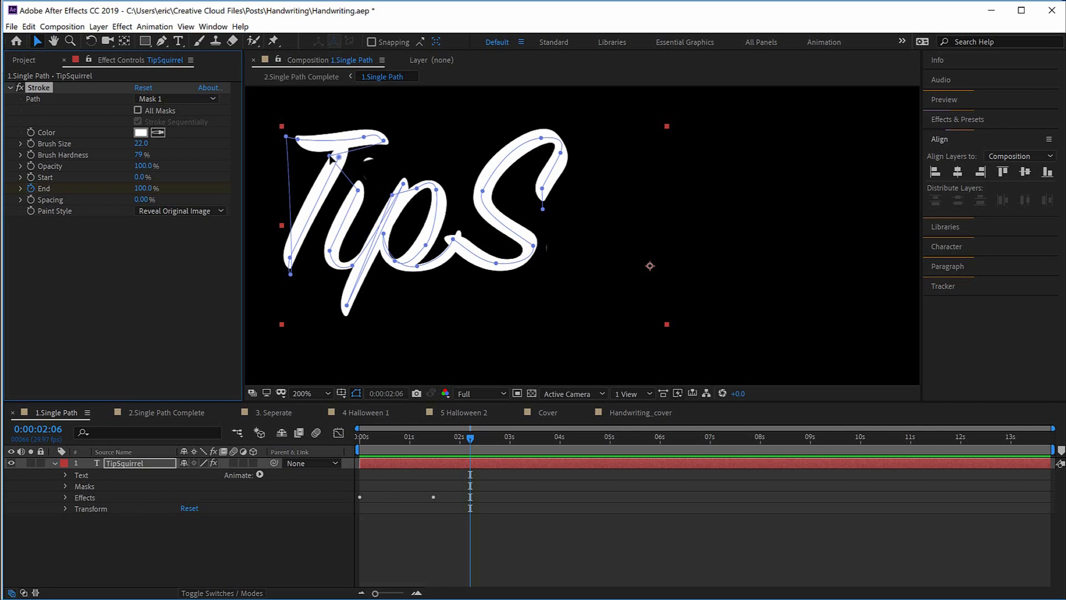
Raise the mask point at the top of the T's stem, and add a point between T and i, pulled down onto the i's stem
left_click_drag(330, 155, 337, 142)
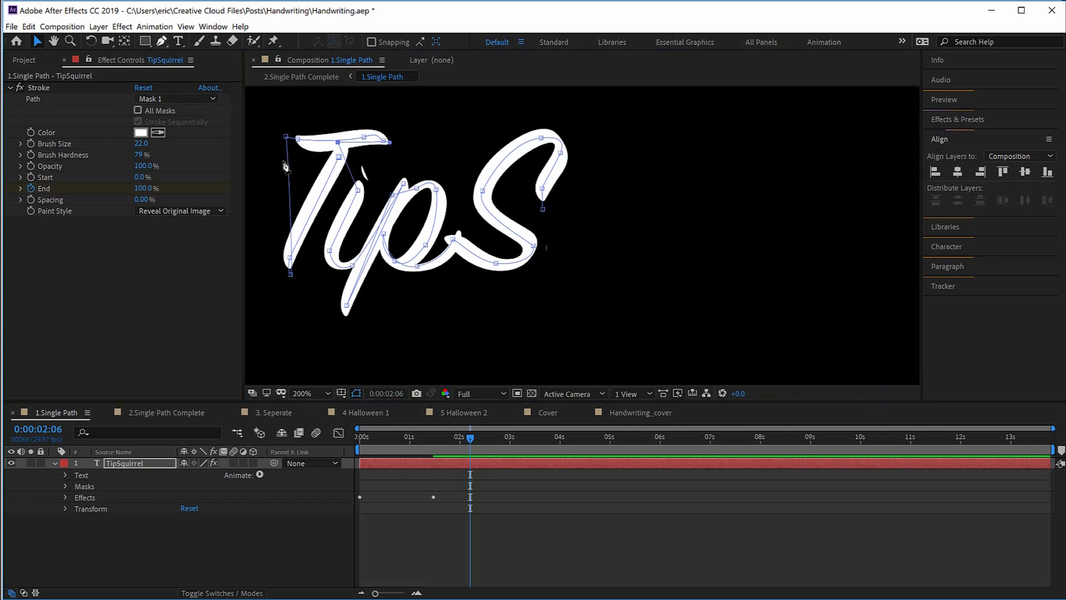
left_click(161, 40)
left_click(348, 167)
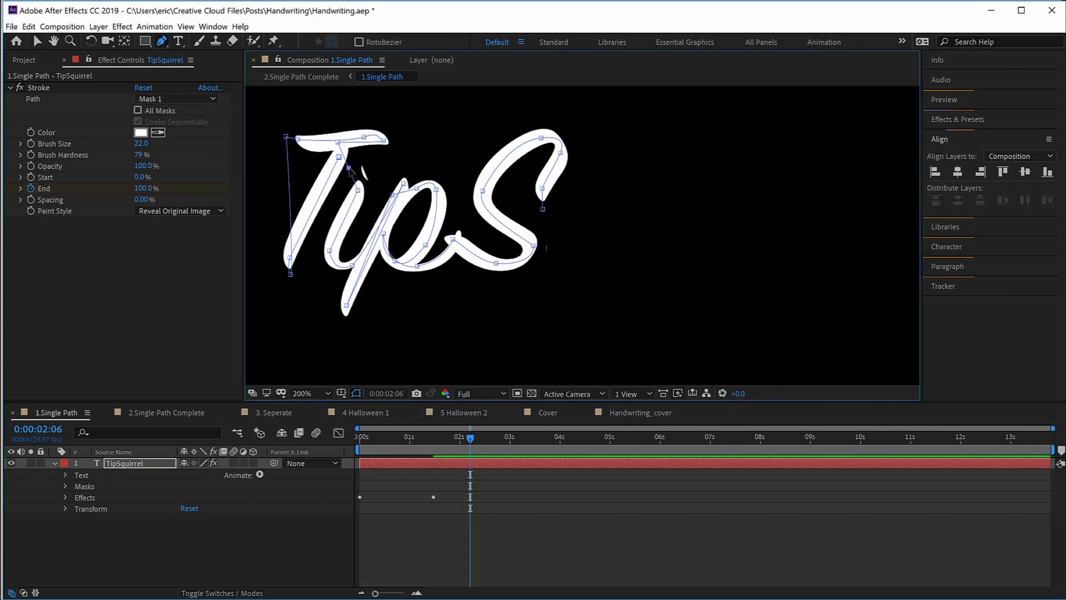
left_click_drag(348, 168, 343, 223)
Preview the reveal from the start and scrub through the frames where the i and p are drawn
key("Home")
key("space")
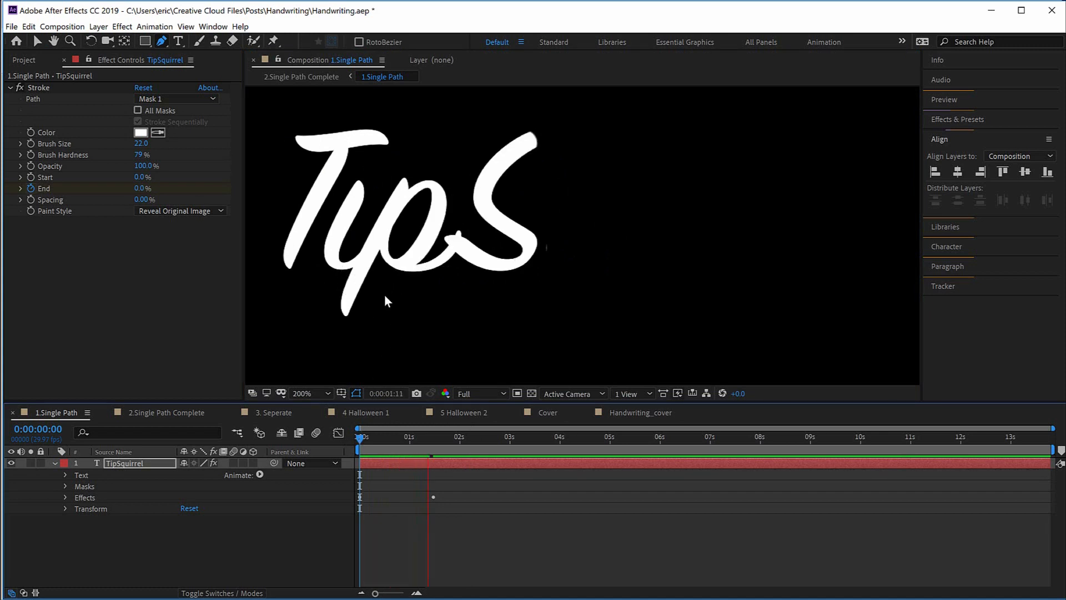
key("space")
mouse_move(408, 438)
left_mouse_down()
mouse_move(378, 439)
mouse_move(425, 438)
mouse_move(387, 441)
left_mouse_up()
key("space")
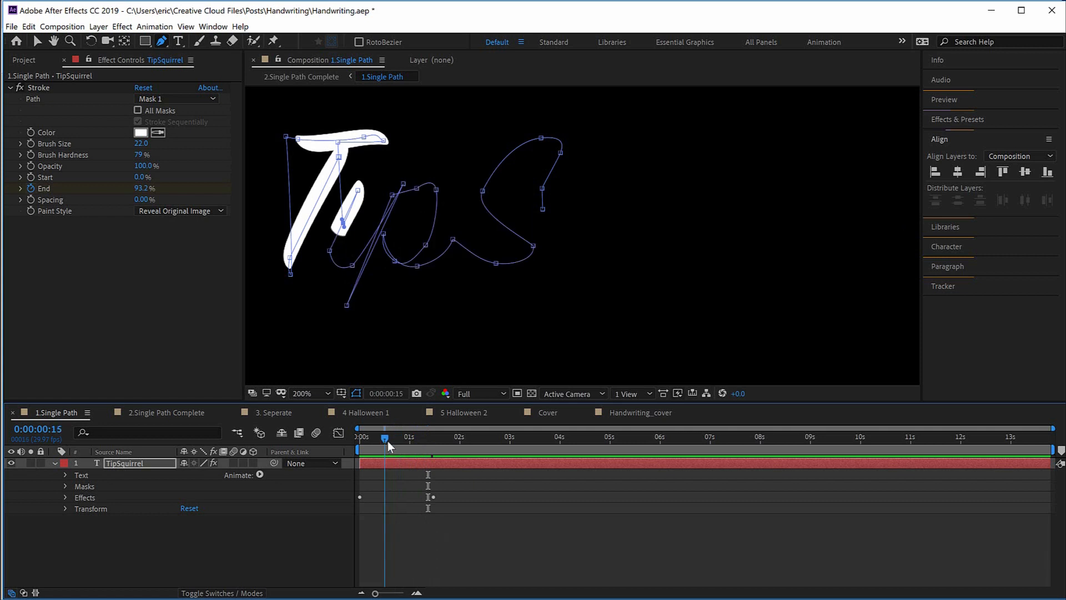
left_click(410, 439)
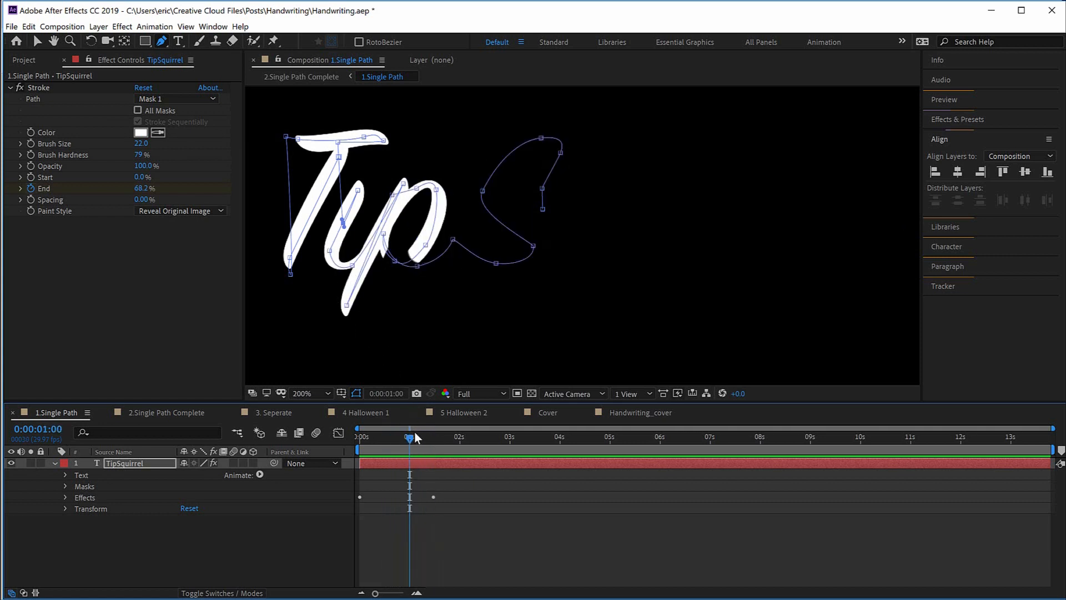
At 0:00:00:18, shift the mask point at the i's lower curve back toward its stem and replay the handwriting reveal
left_click_drag(408, 440, 393, 444)
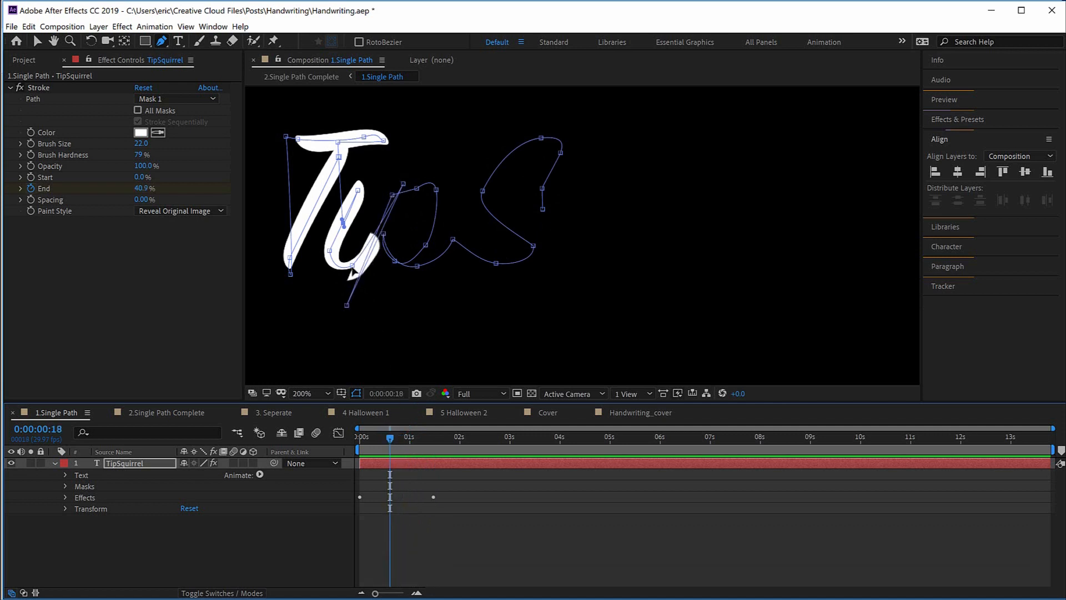
left_click_drag(352, 265, 336, 262)
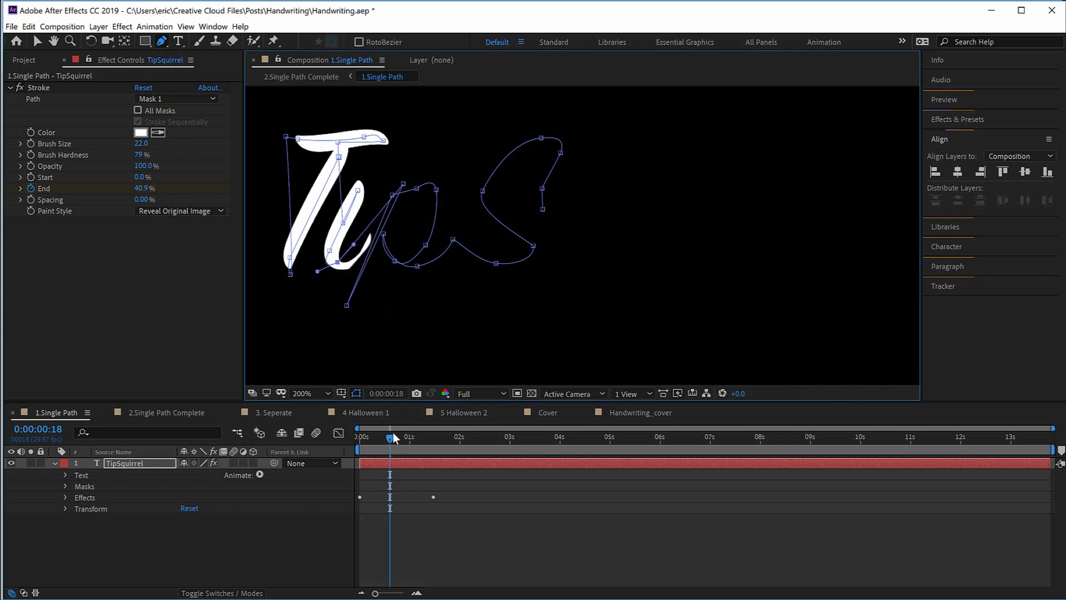
mouse_move(393, 438)
left_mouse_down()
mouse_move(383, 436)
mouse_move(407, 431)
mouse_move(350, 432)
left_mouse_up()
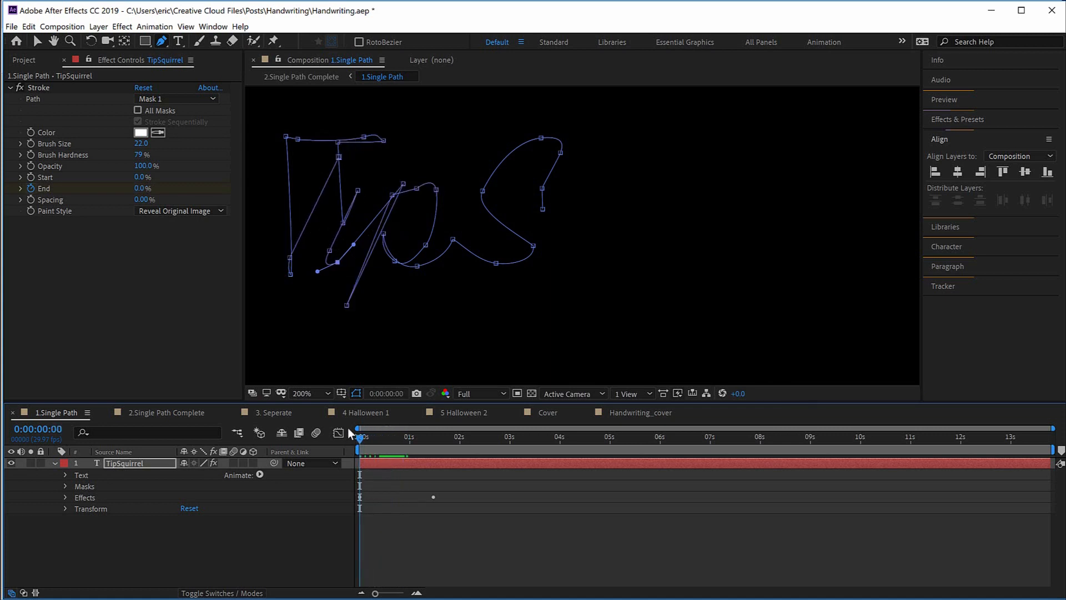
key("space")
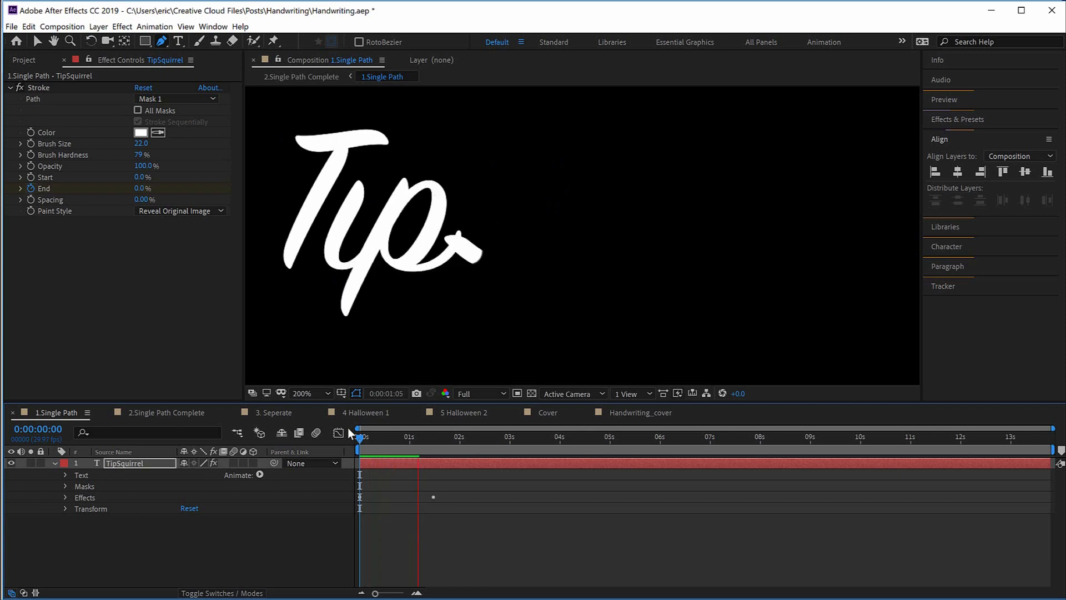
key("space")
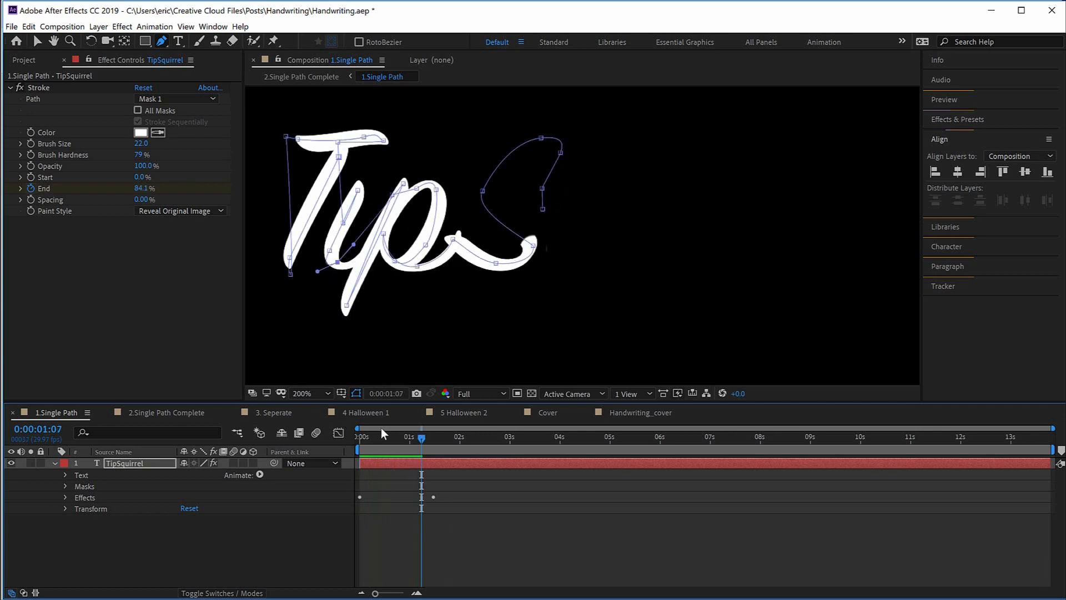
left_click_drag(421, 437, 341, 443)
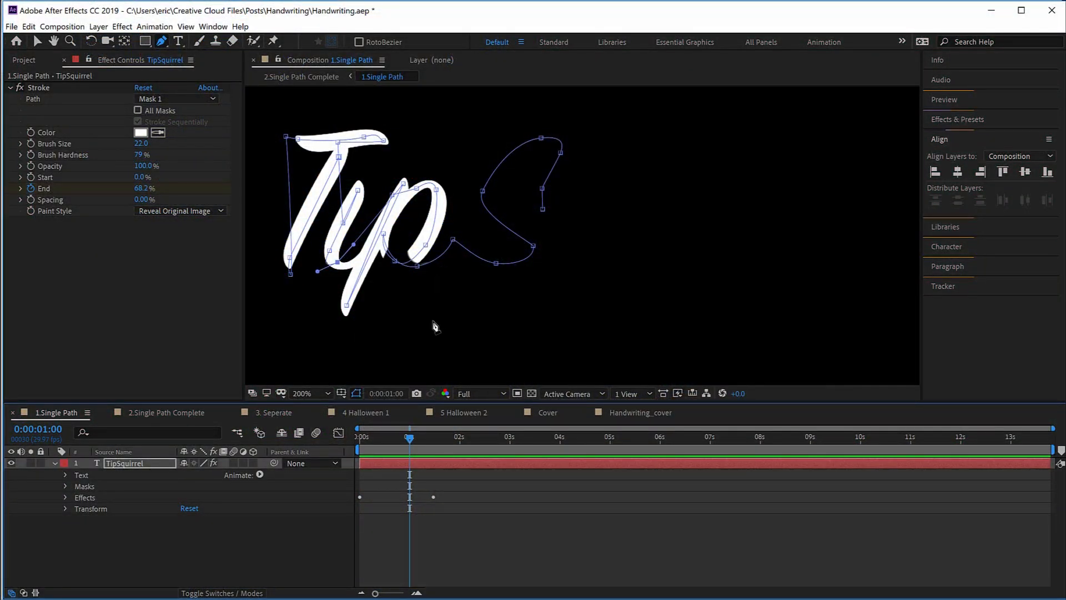
key("space")
key("space")
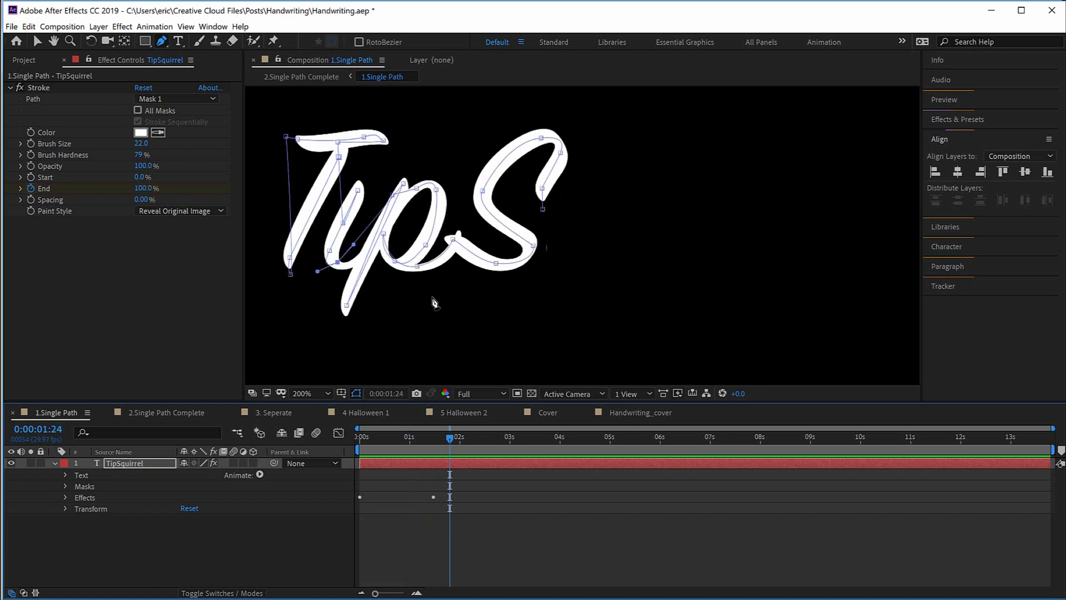
Switch to the 3. Seperate composition, undo the last change there, and inspect the T layer's mask path at 200% magnification
left_click(145, 412)
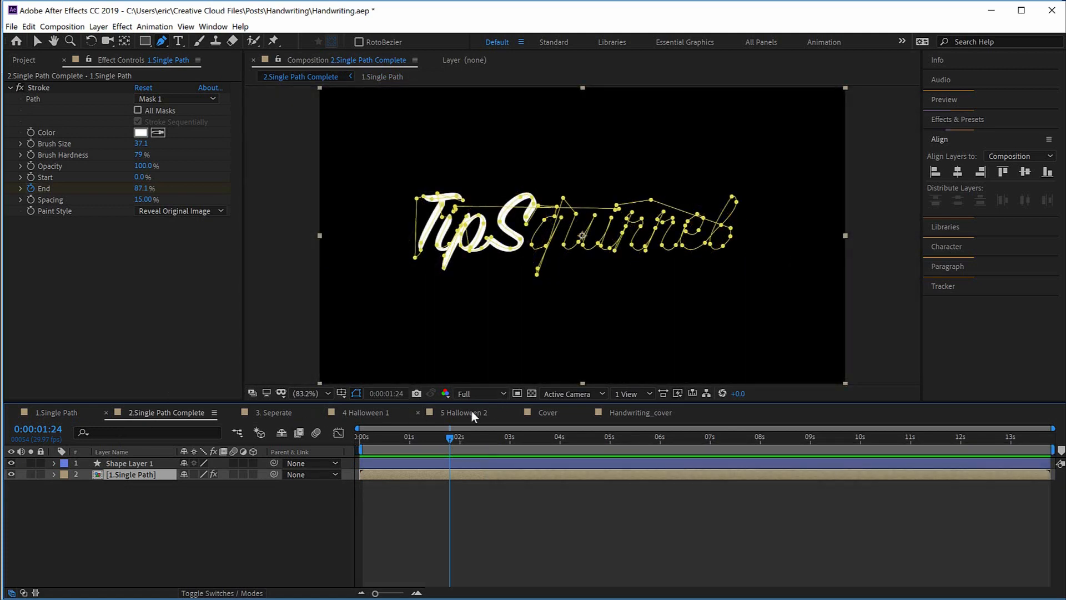
left_click(273, 414)
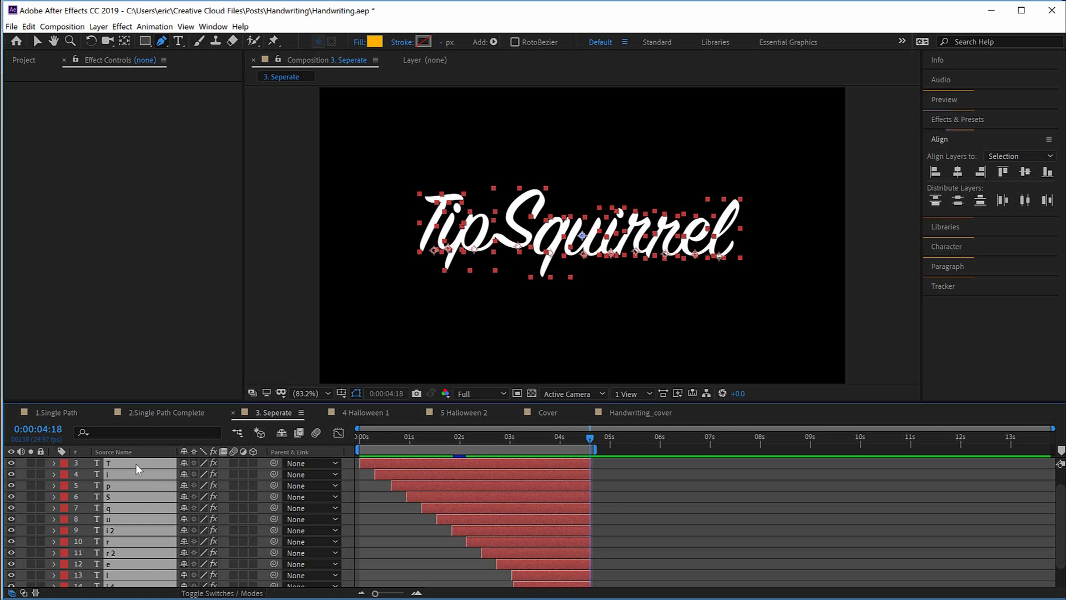
key("ctrl+z")
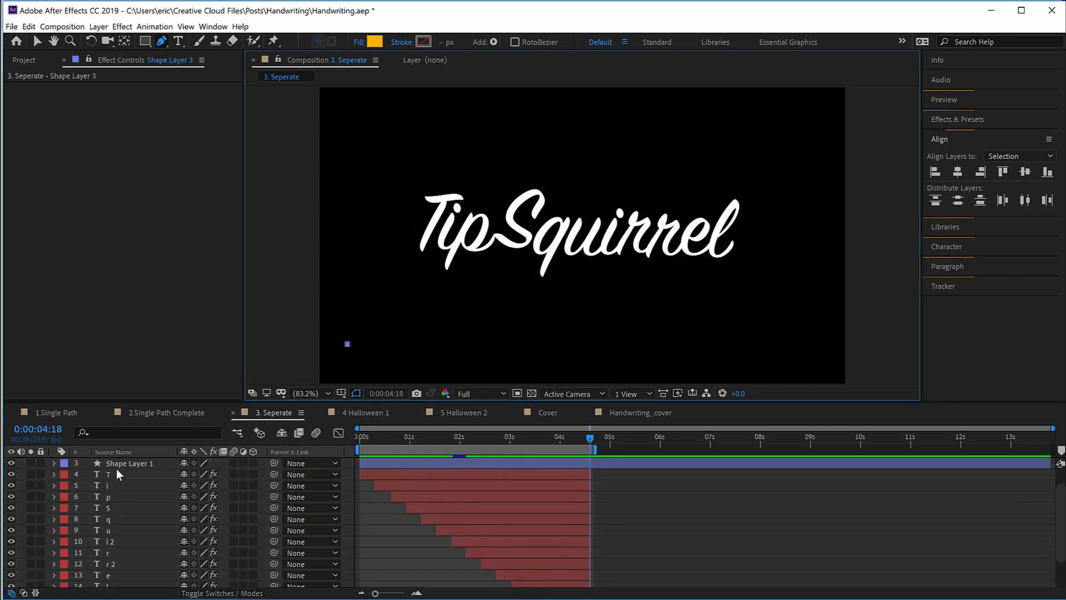
left_click(115, 473)
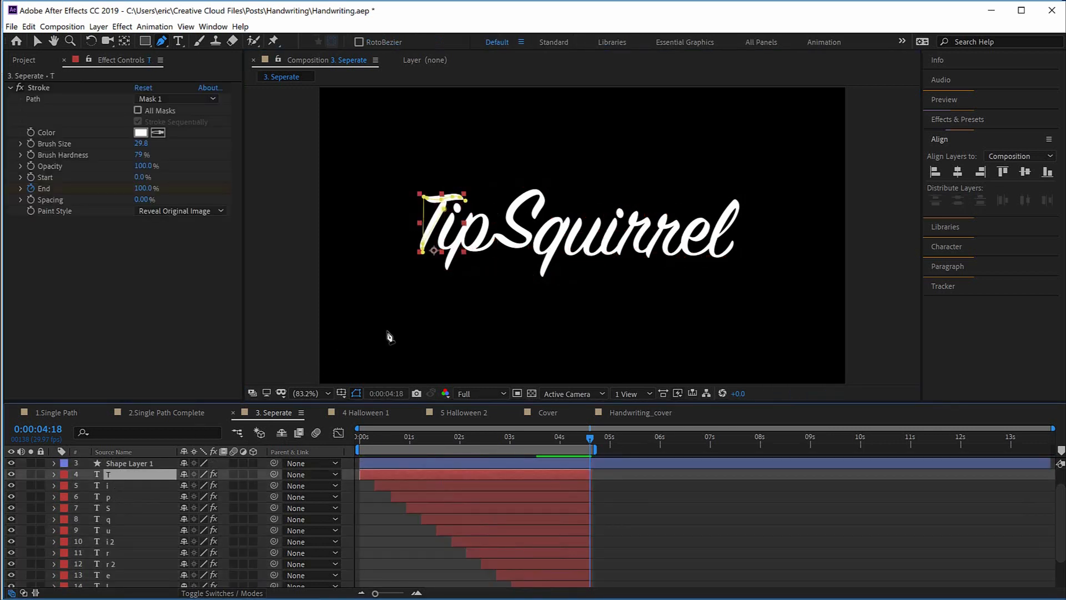
key("z")
left_click_drag(398, 178, 486, 297)
key("g")
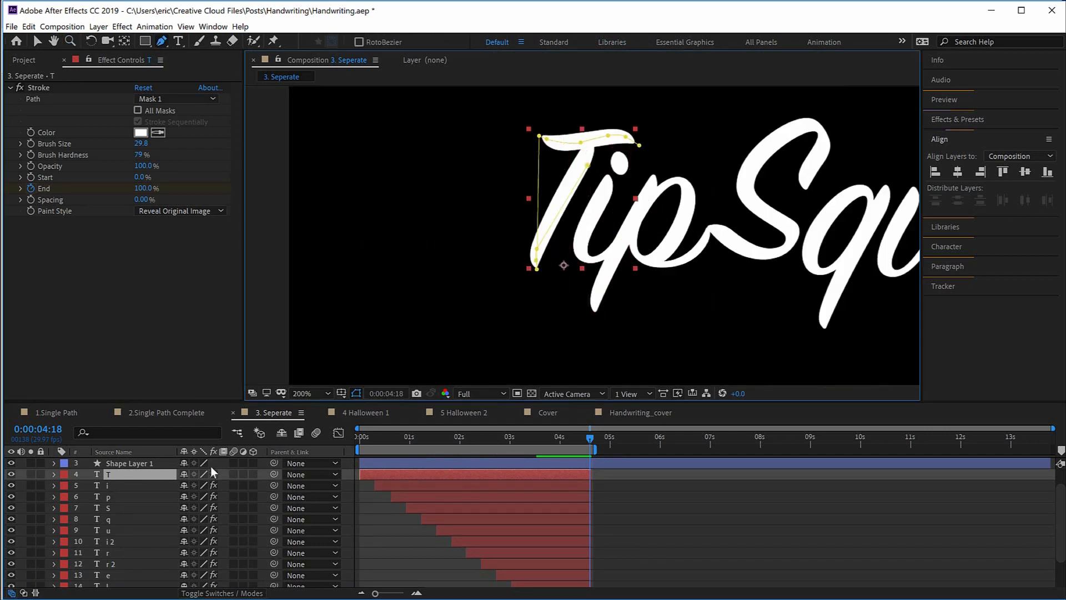
Inspect the i layer's mask path, then show all layers' keyframes and review the staggered Stroke End keyframes down the timeline
left_click(131, 487)
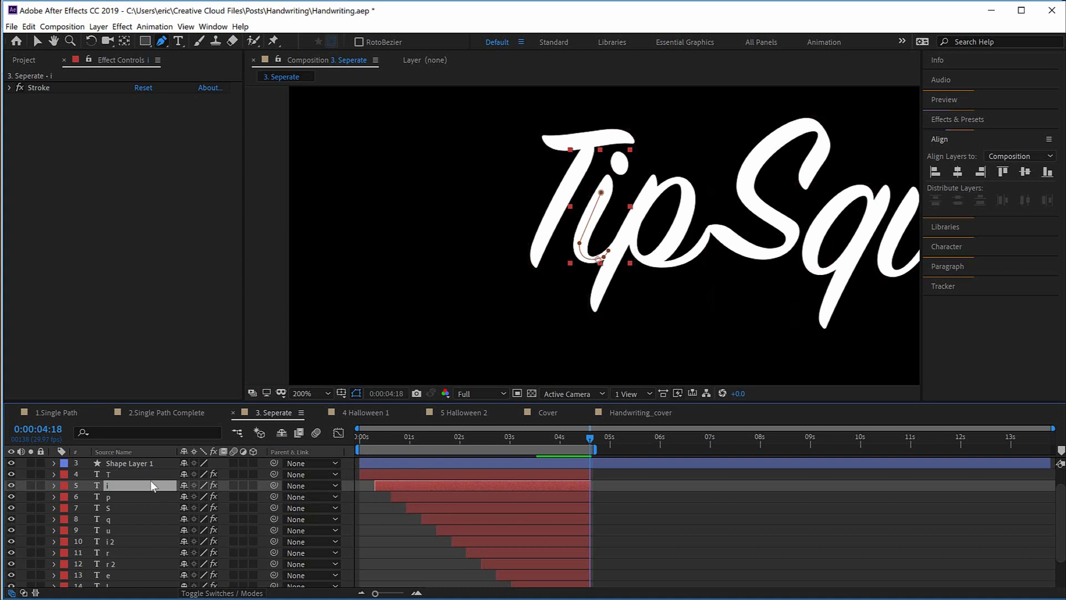
key("ctrl+a")
key("u")
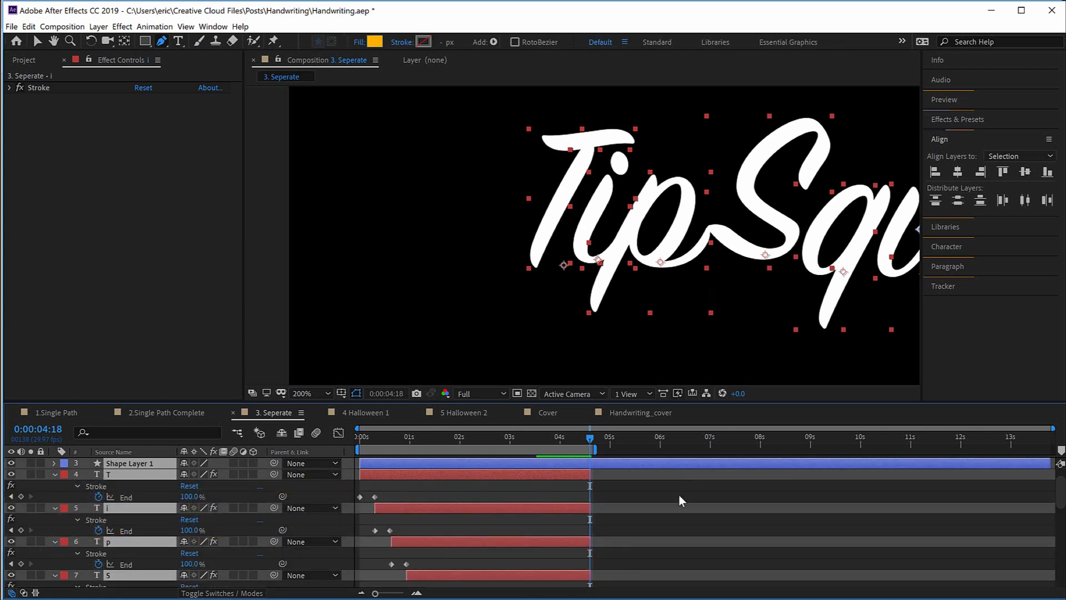
left_click_drag(632, 556, 648, 490)
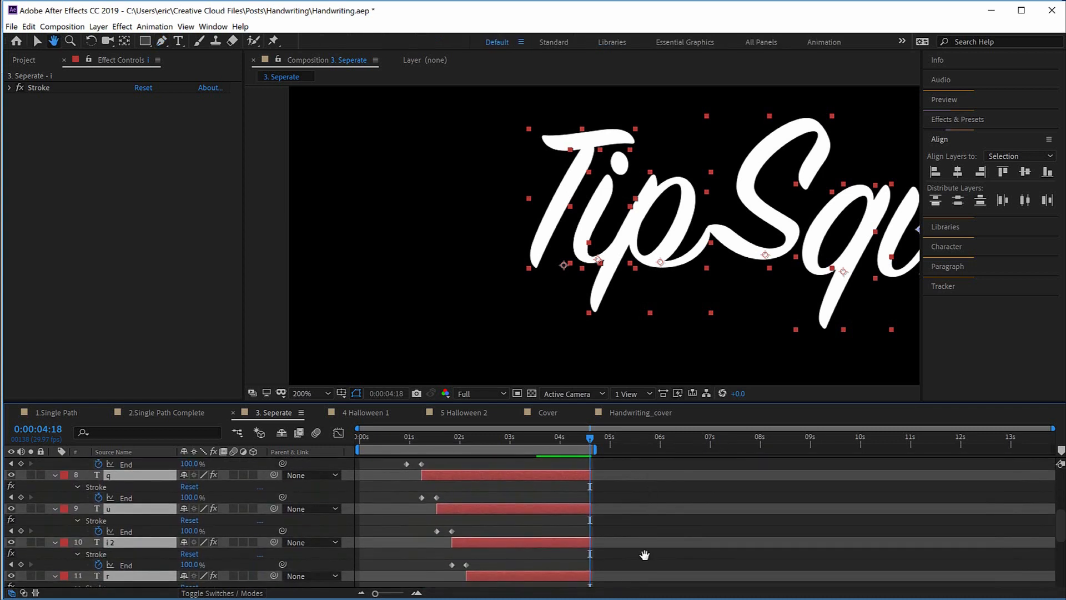
Review how the letter layers' start times and Stroke End keyframes are staggered, from the r layer back up to T
left_click_drag(642, 557, 650, 460)
left_click_drag(647, 517, 647, 573)
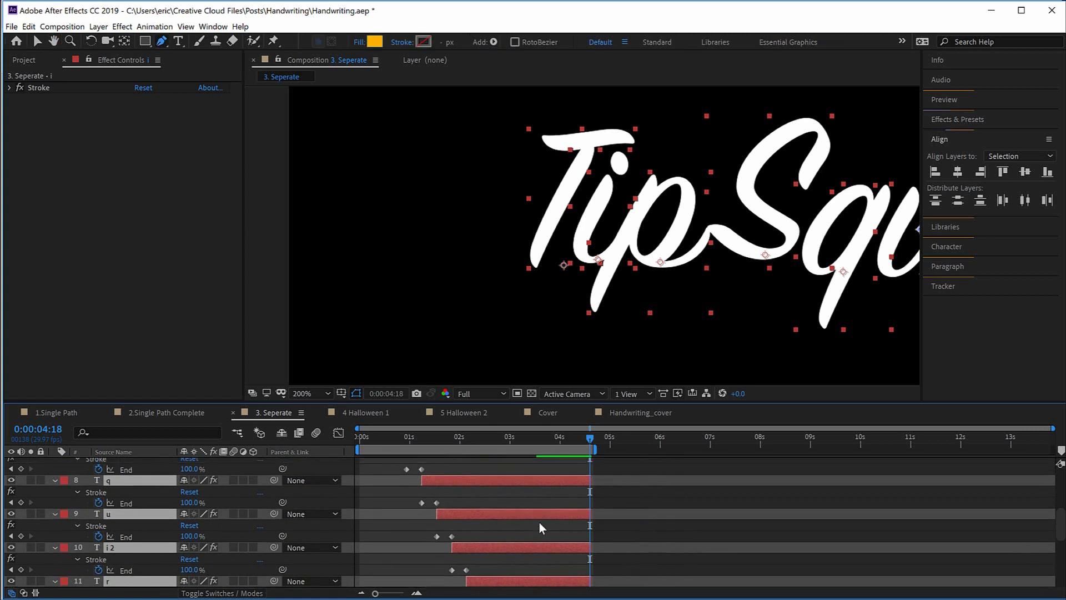
key("space")
left_click_drag(636, 512, 642, 577)
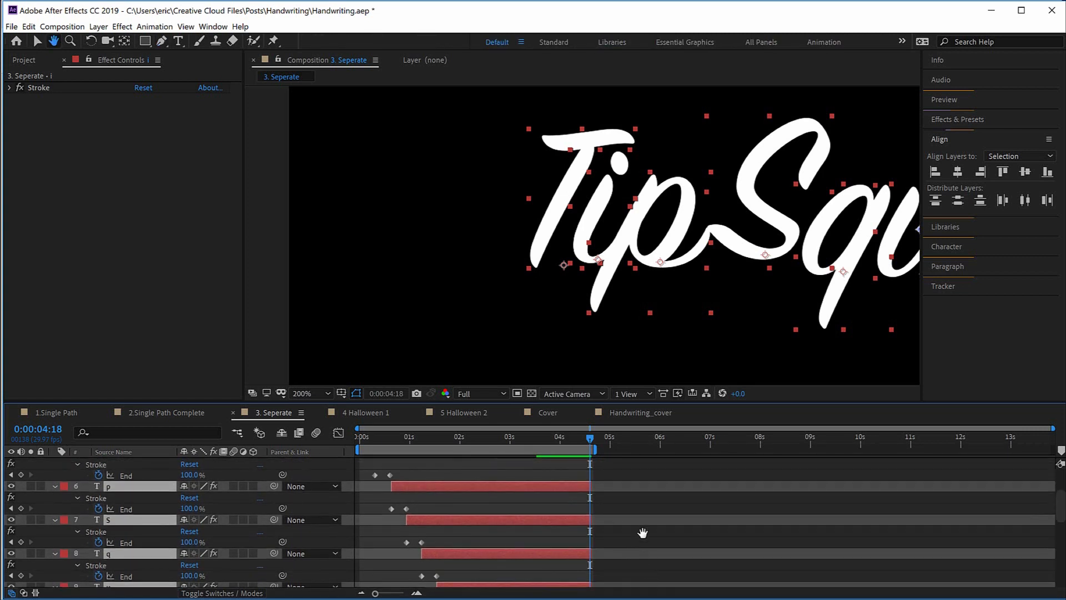
left_click_drag(642, 531, 647, 576)
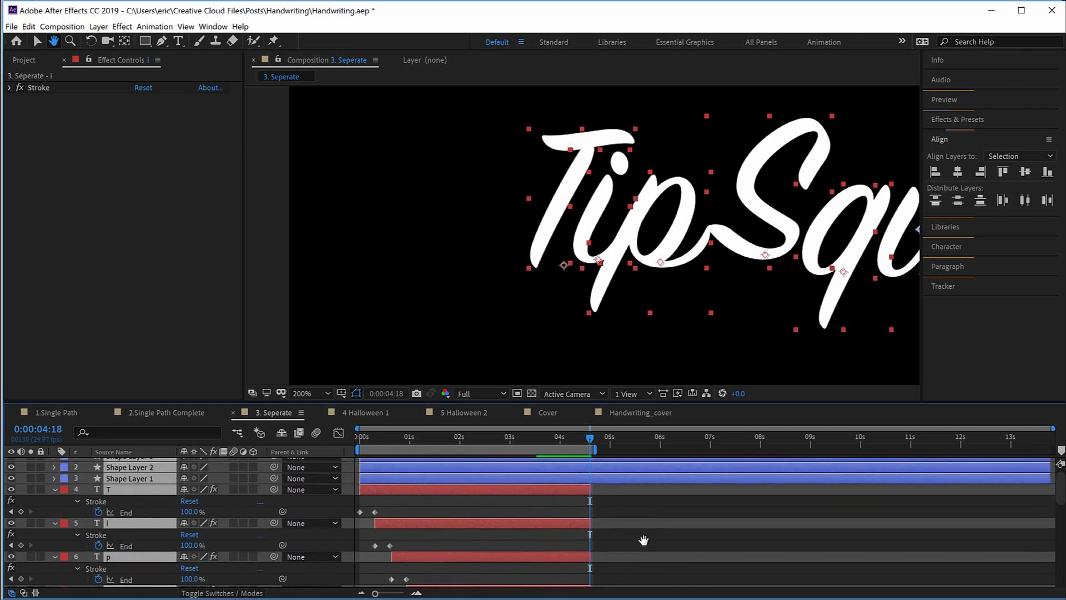
left_click_drag(643, 533, 644, 540)
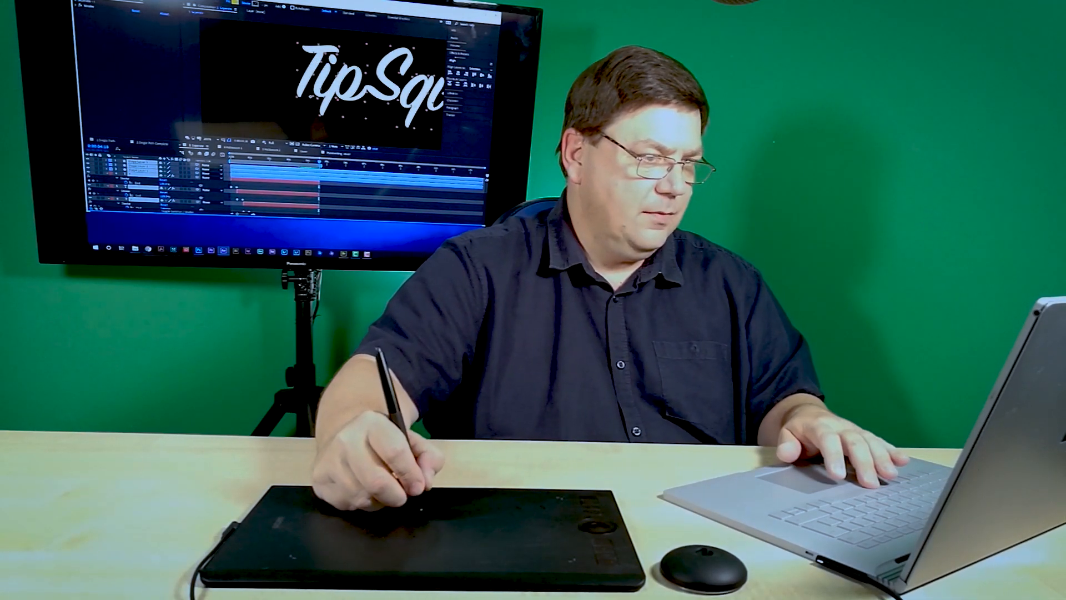
left_click_drag(286, 193, 286, 180)
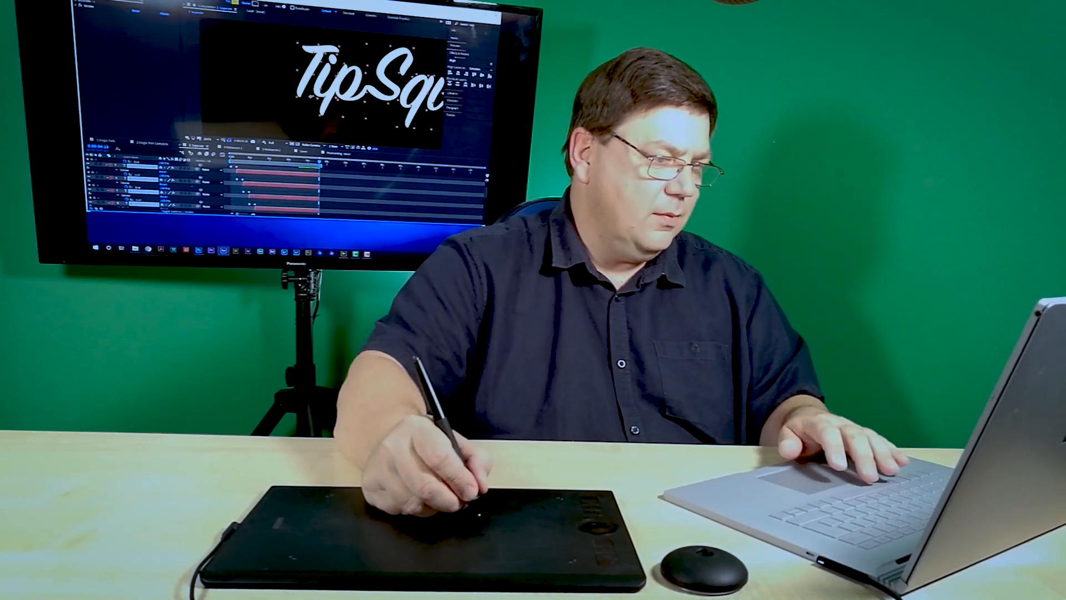
Preview the letter-by-letter reveal from the start while checking the p, S and q layers' keyframes
key("Home")
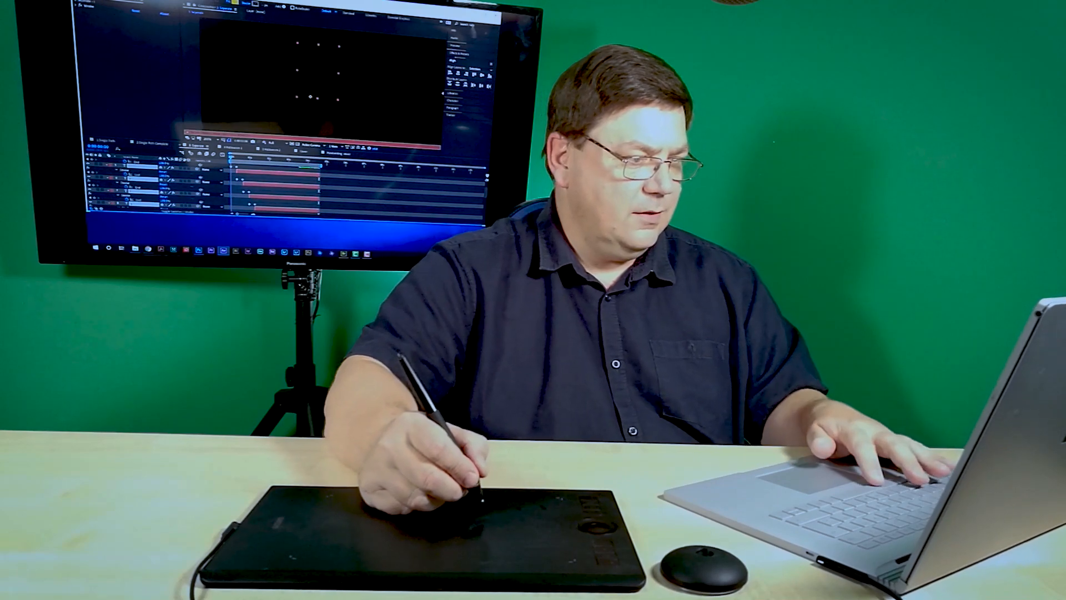
key("space")
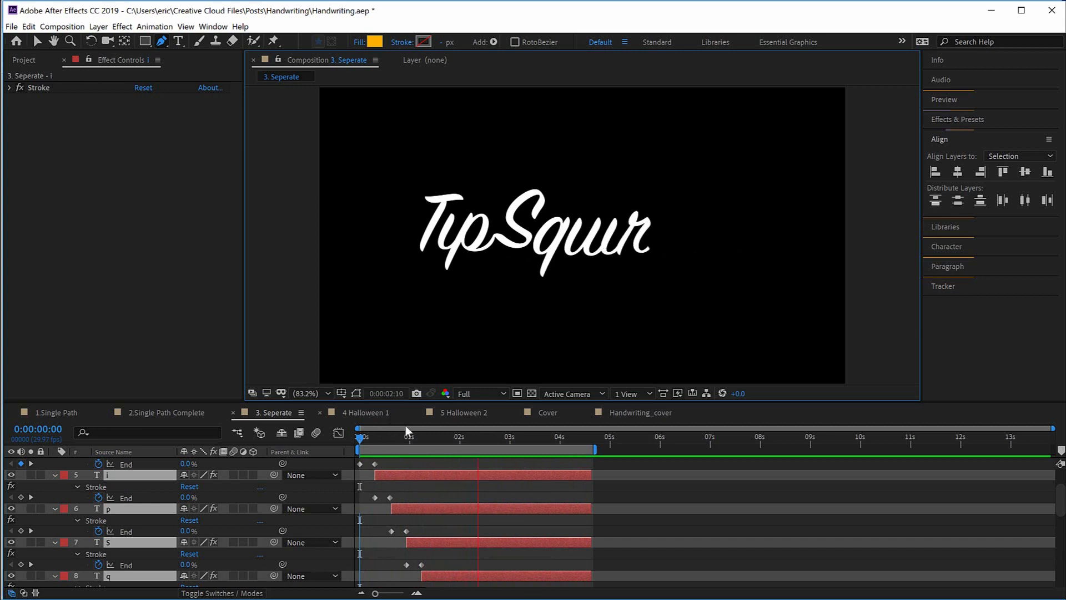
key("h")
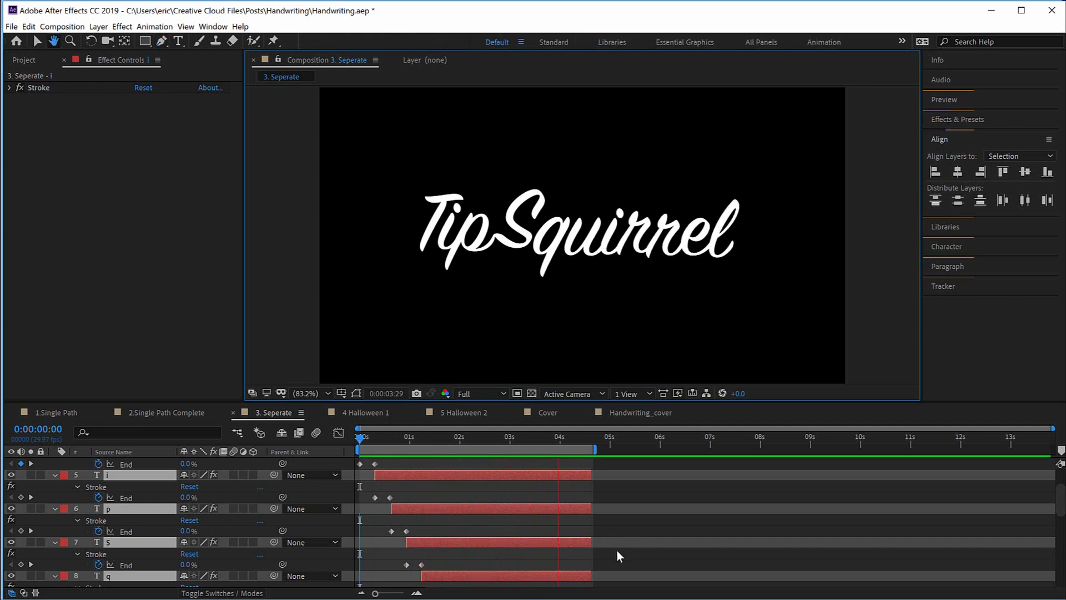
scroll(600, 494, "down", 1)
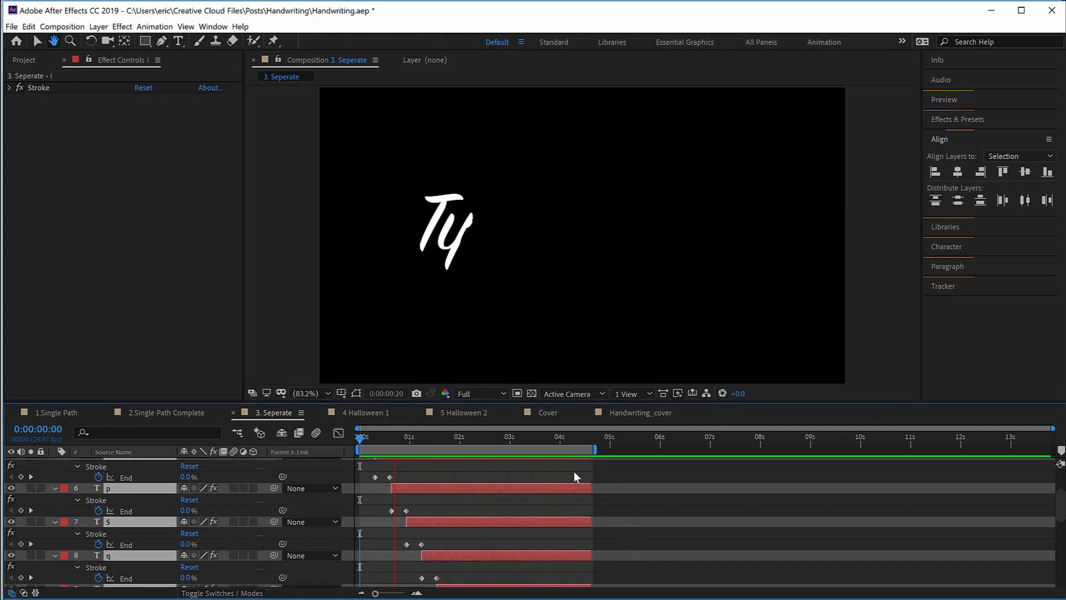
scroll(574, 470, "down", 1)
key("space")
Speed up the S by moving its ending Stroke End keyframe a few frames earlier than 0:00:01:07
key("g")
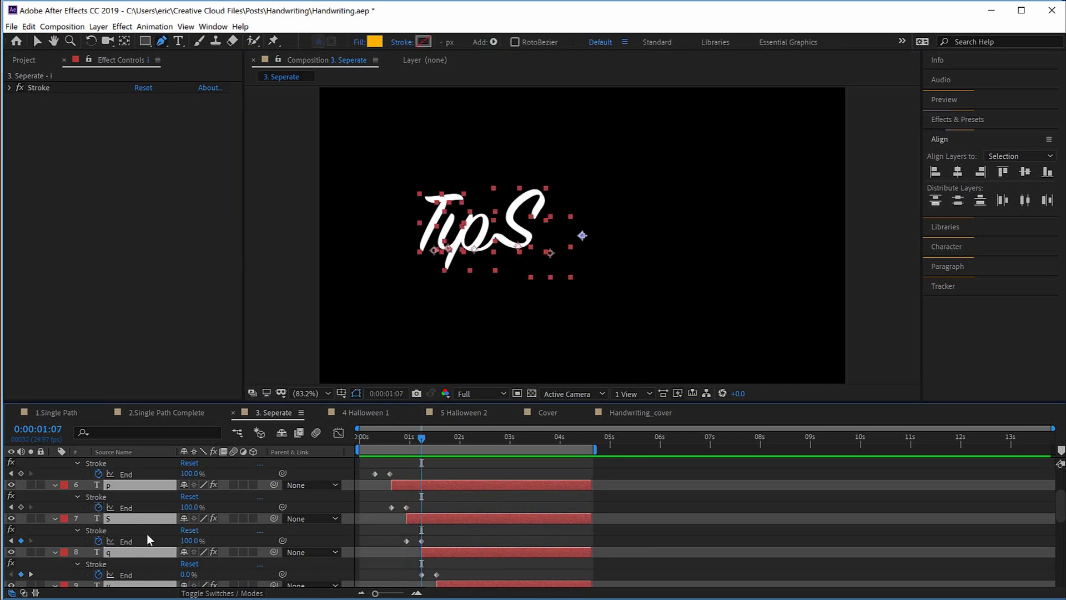
scroll(151, 537, "up", 1)
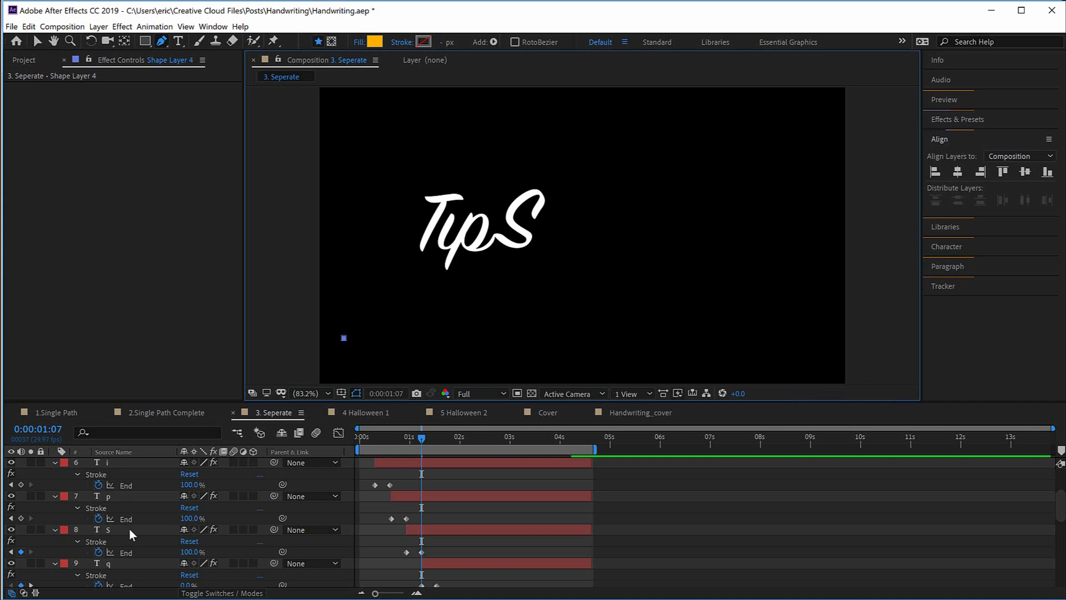
left_click(129, 529)
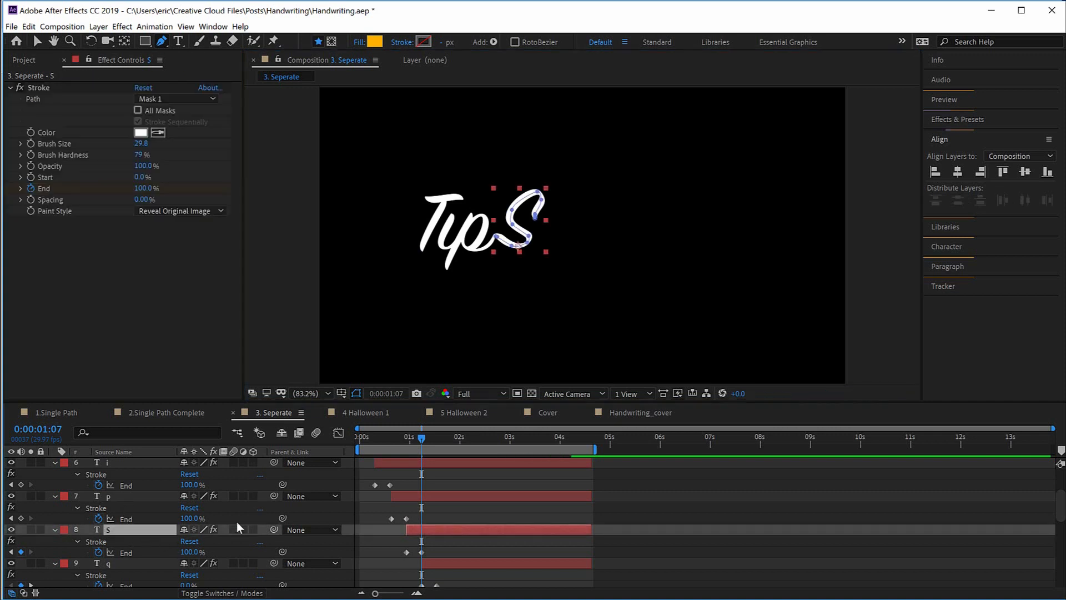
left_click(419, 552)
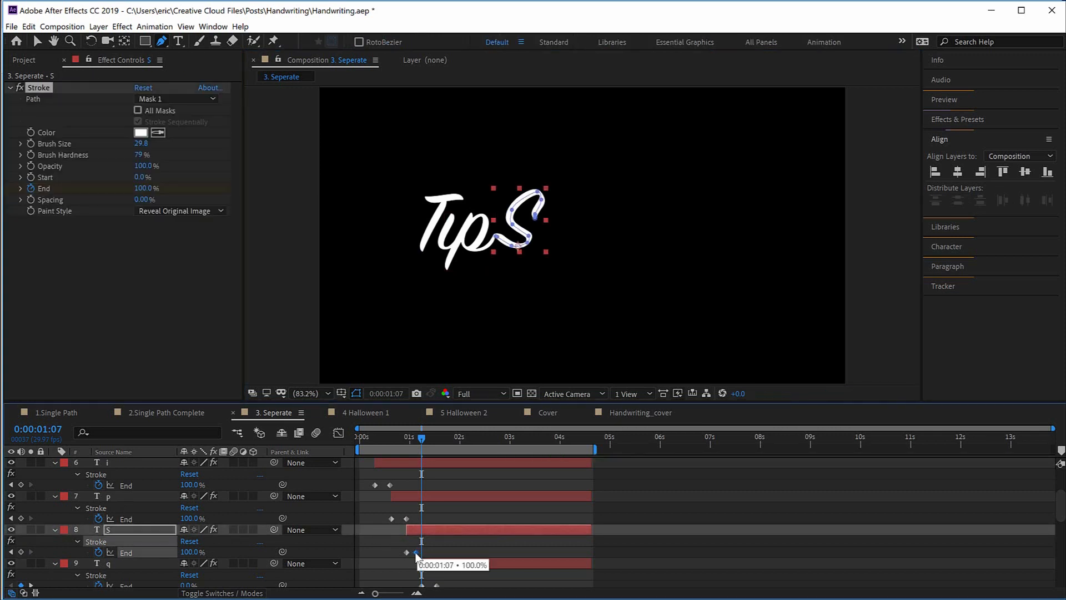
Replay the reveal from 0:00:00:00 and examine the Stroke End keyframe timing of the S, q and u layers
left_click_drag(372, 436, 356, 440)
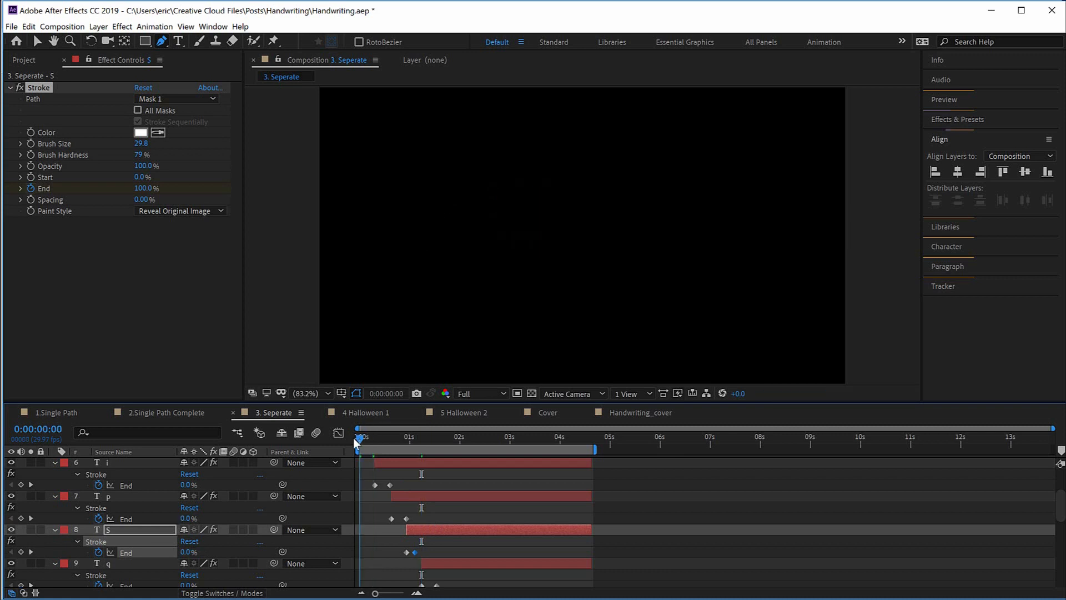
key("space")
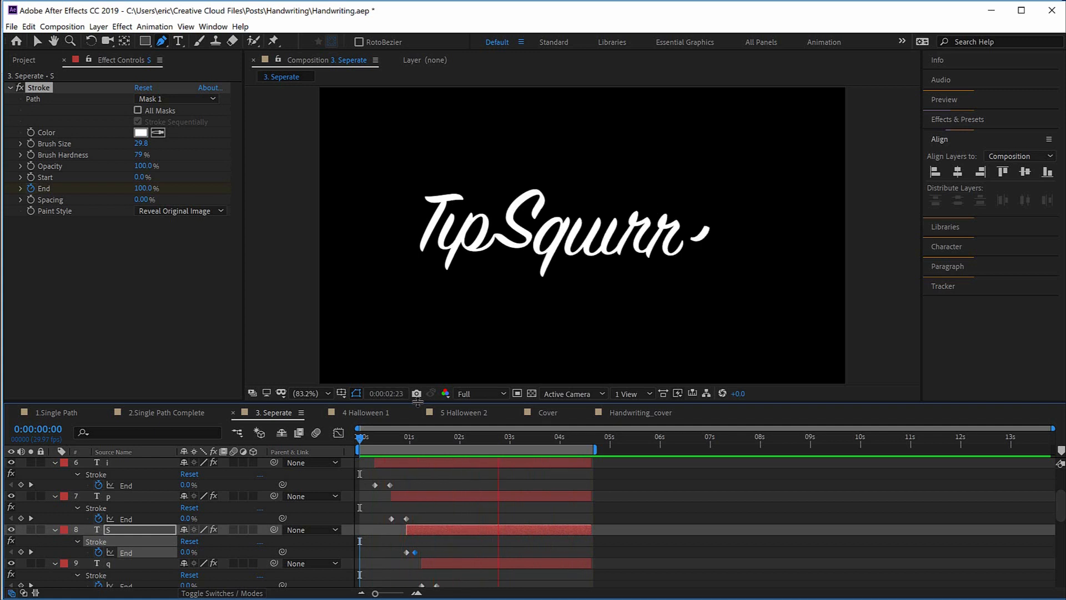
key("space")
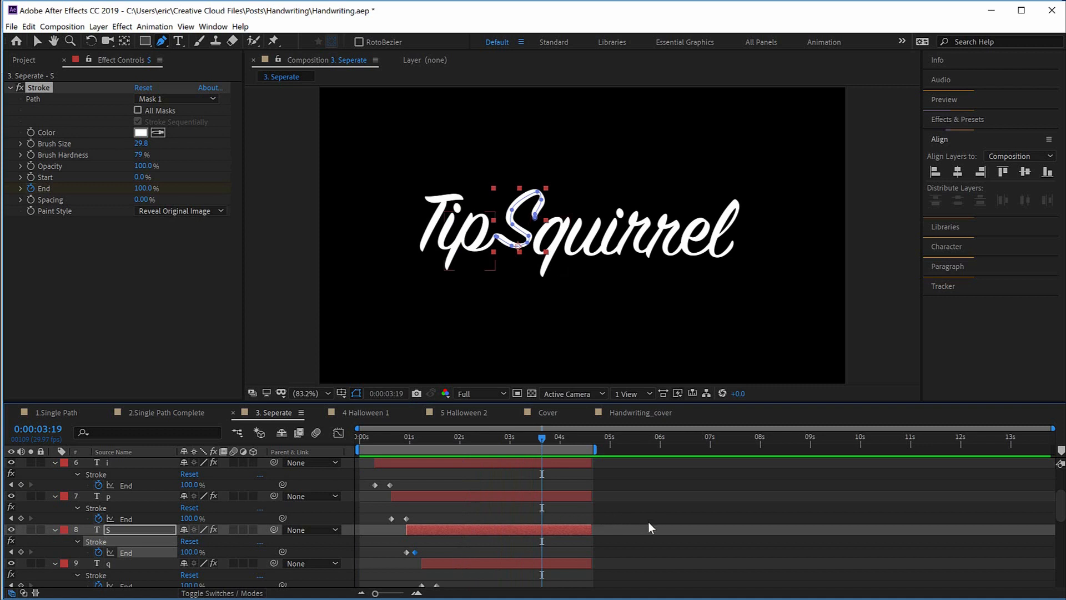
key("h")
scroll(643, 512, "down", 1)
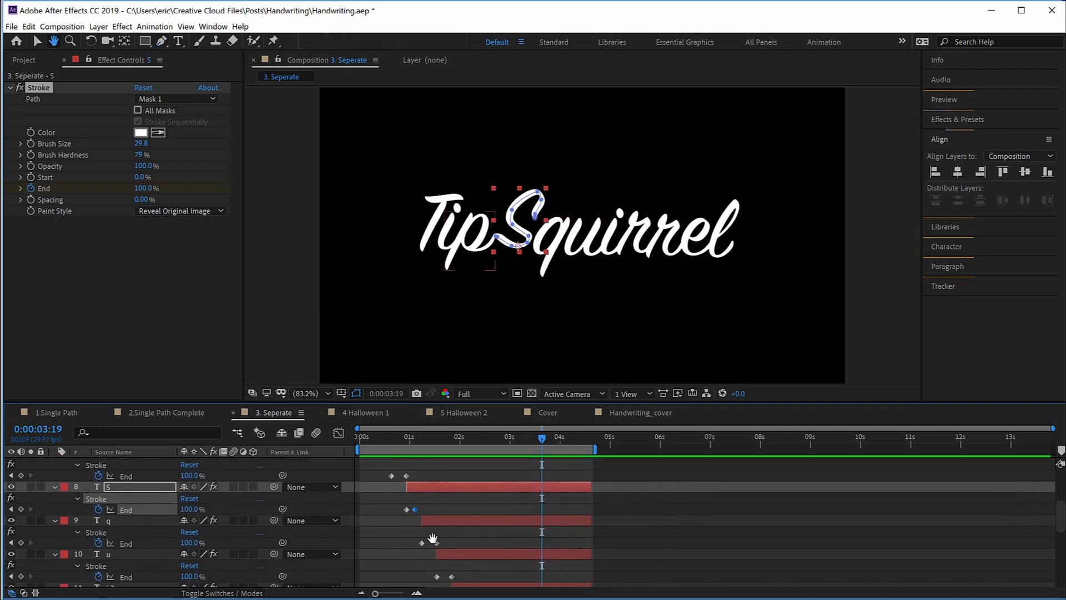
key("g")
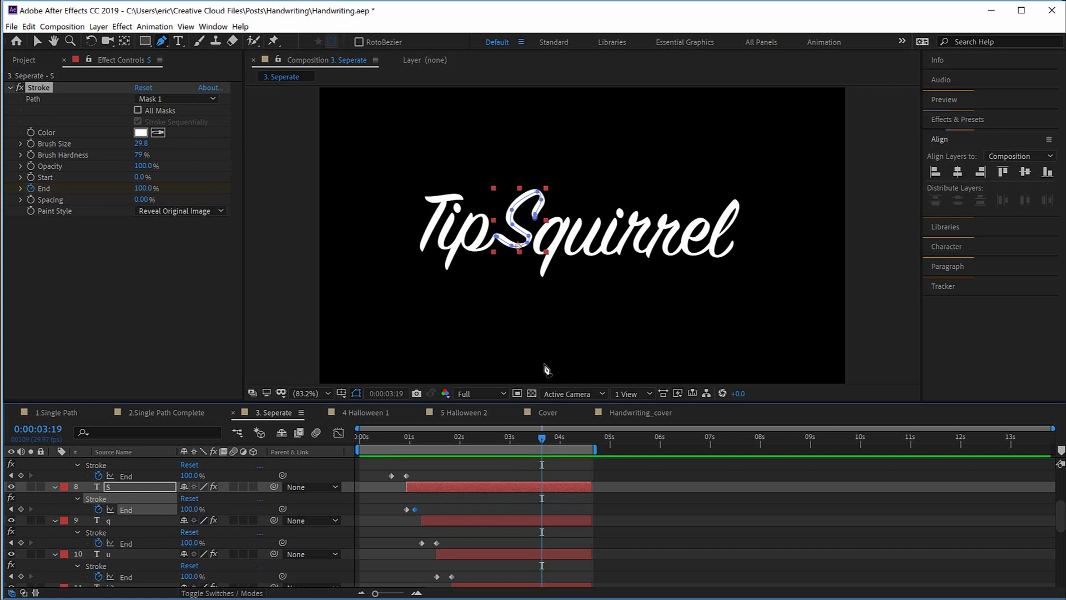
scroll(636, 525, "up", 3)
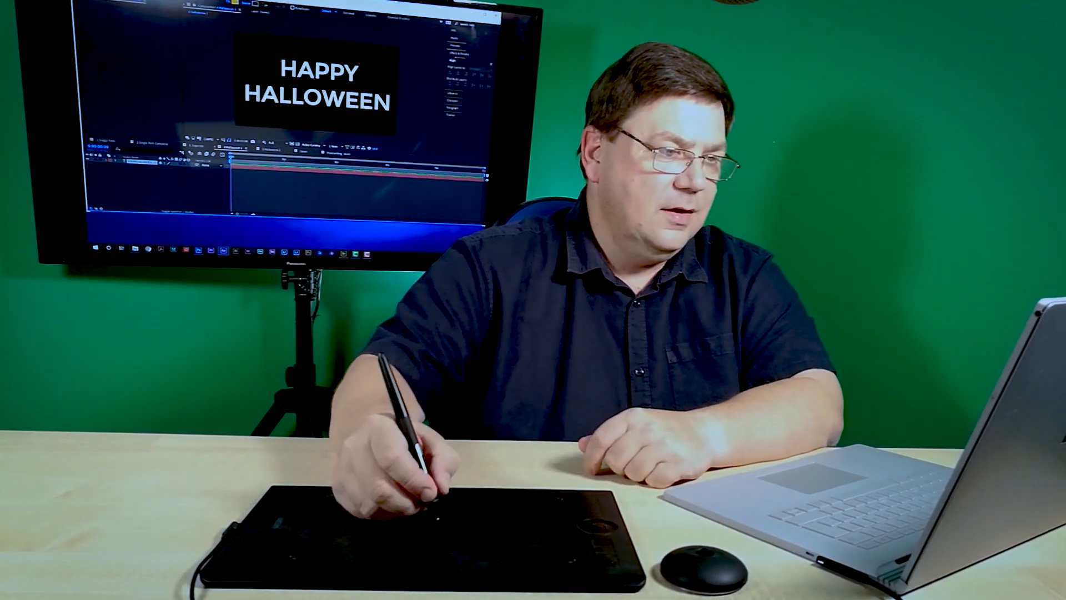
In the 4 Halloween 1 composition, create masks from the HAPPY HALLOWEEN text
left_click(141, 161)
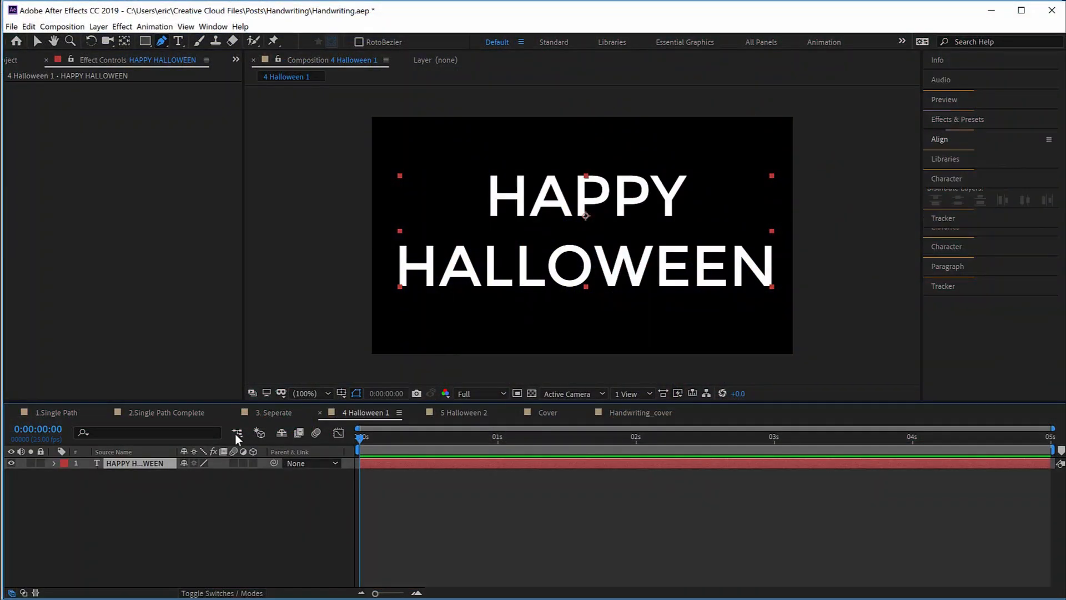
double_click(609, 279)
right_click(613, 283)
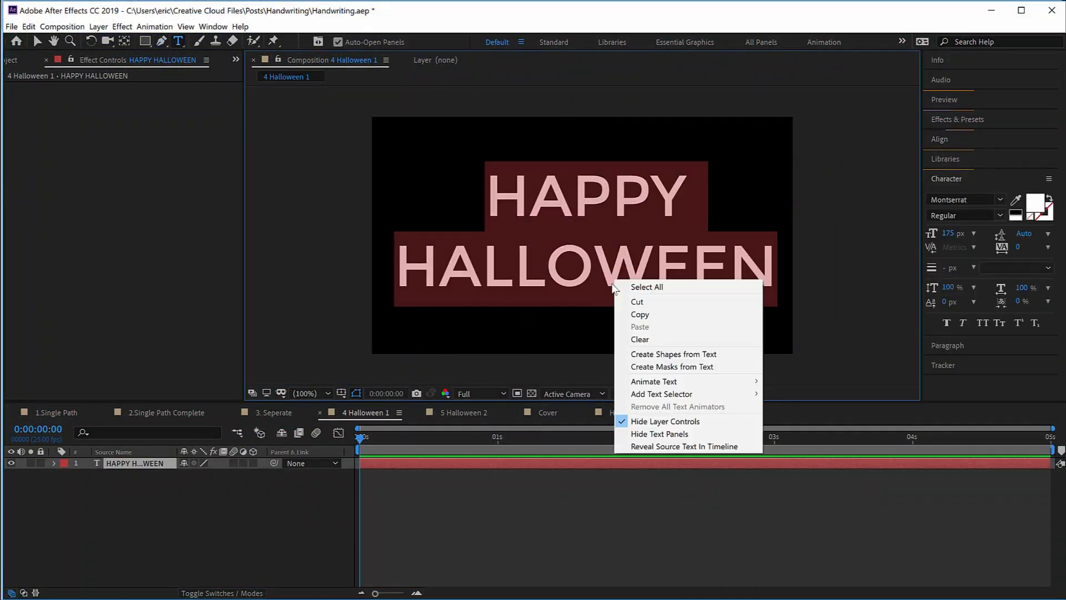
left_click(703, 367)
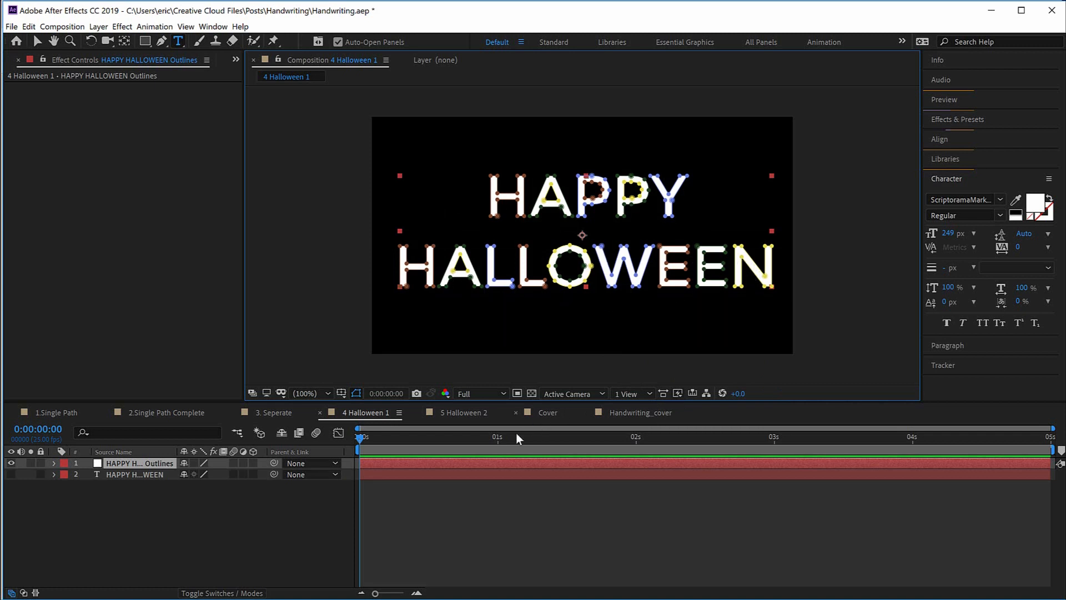
Inspect the individual letter masks on the HAPPY HALLOWEEN Outlines layer, then collapse the layer again
left_click(53, 462)
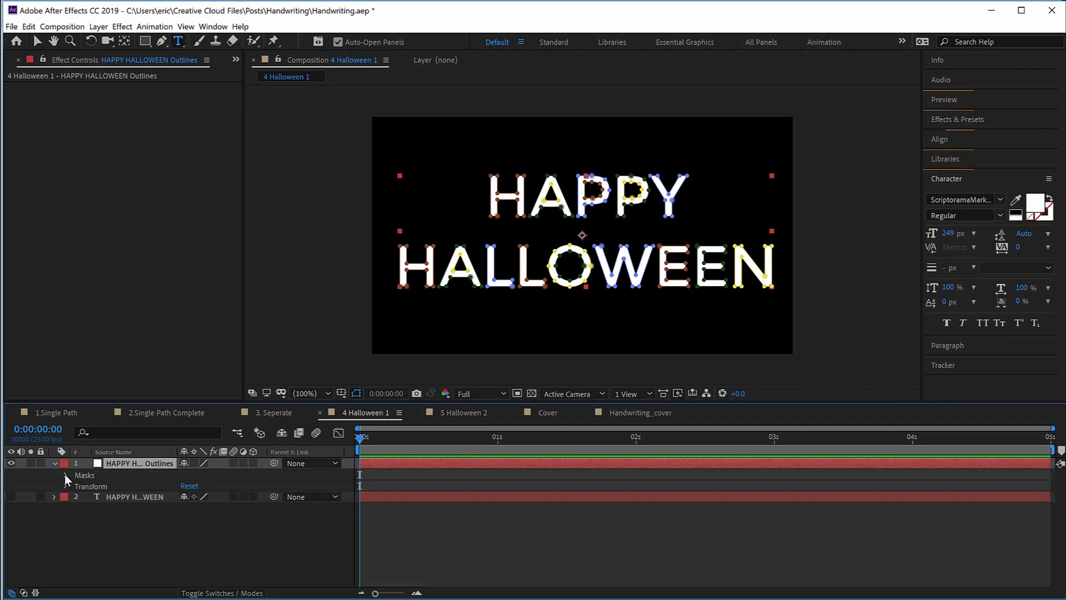
left_click(64, 475)
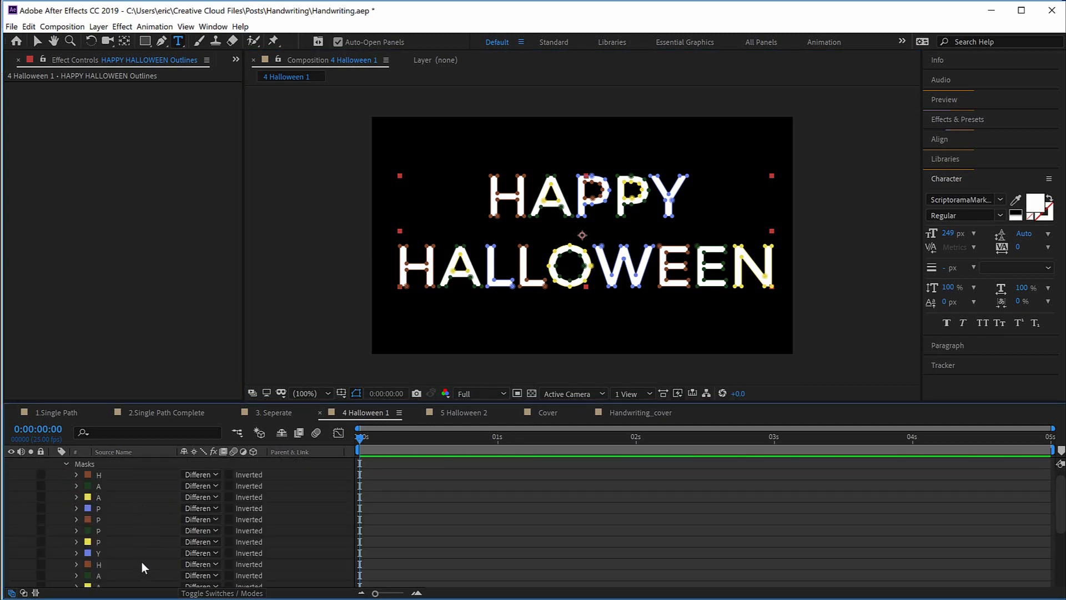
key("space")
mouse_move(146, 568)
left_mouse_down()
mouse_move(150, 471)
mouse_move(155, 578)
mouse_move(157, 567)
left_mouse_up()
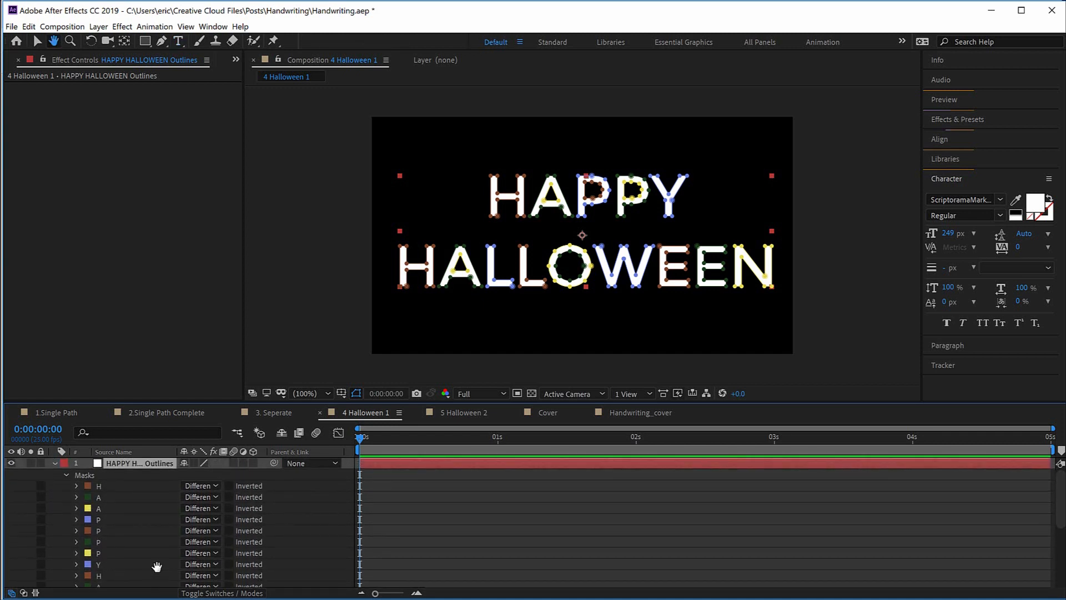
left_click(54, 461)
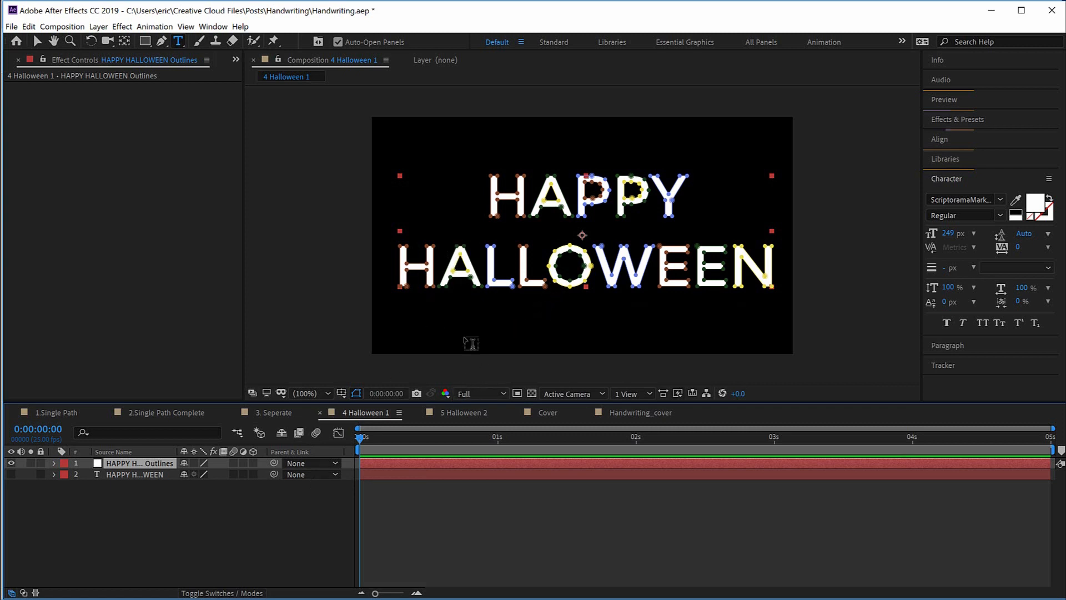
At 200% magnification, stretch the H mask in HAPPY by extending its left stem upward and its right stem downward
key("z")
left_click_drag(475, 163, 522, 207)
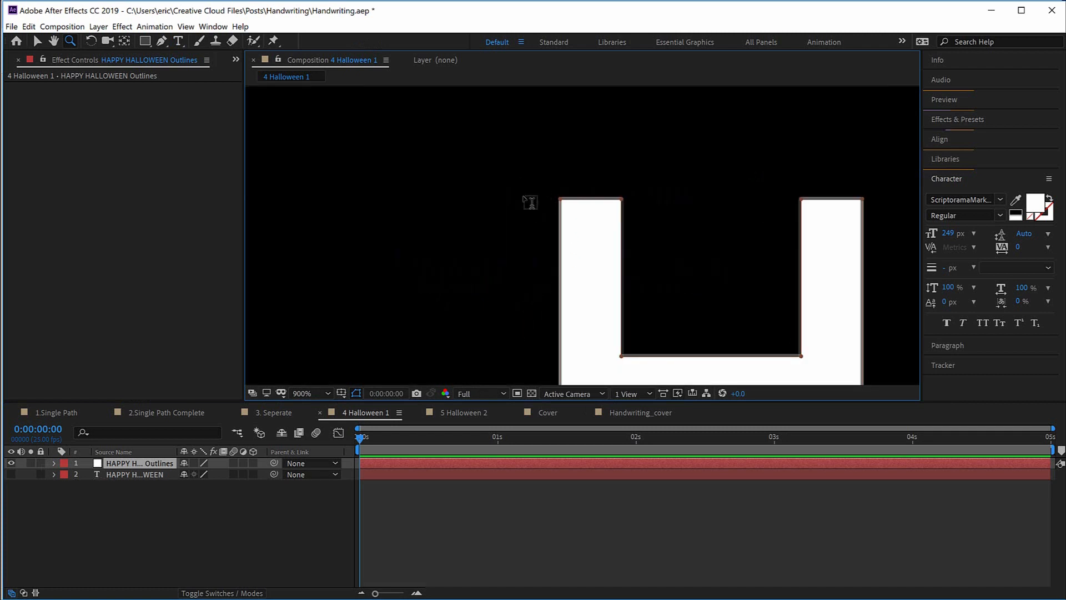
key("ctrl+t")
key("ctrl+minus")
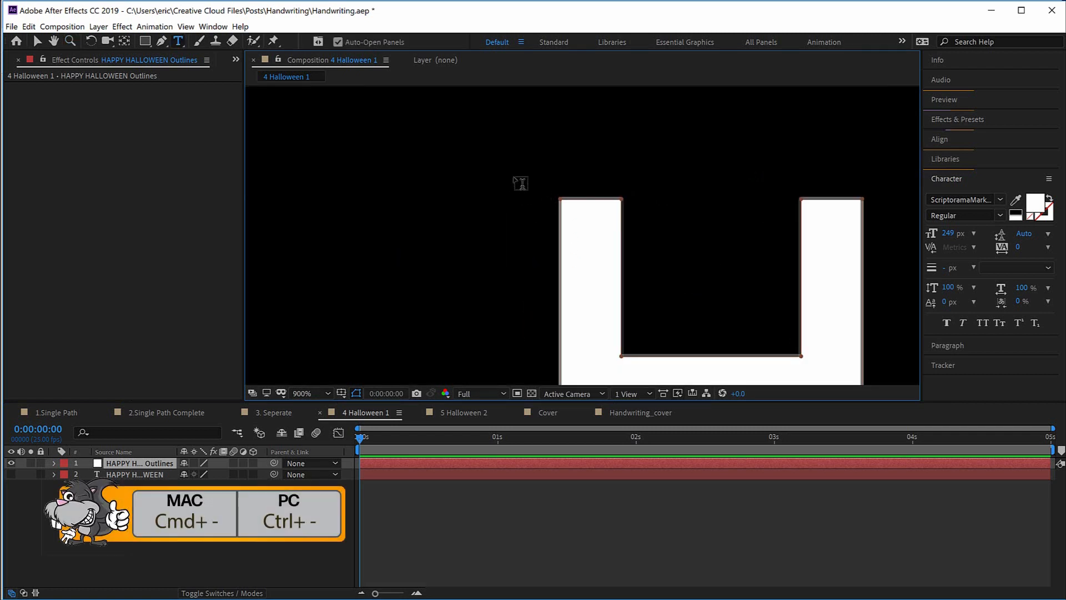
key("ctrl+minus")
key("ctrl+minus")
key("ctrl+minus")
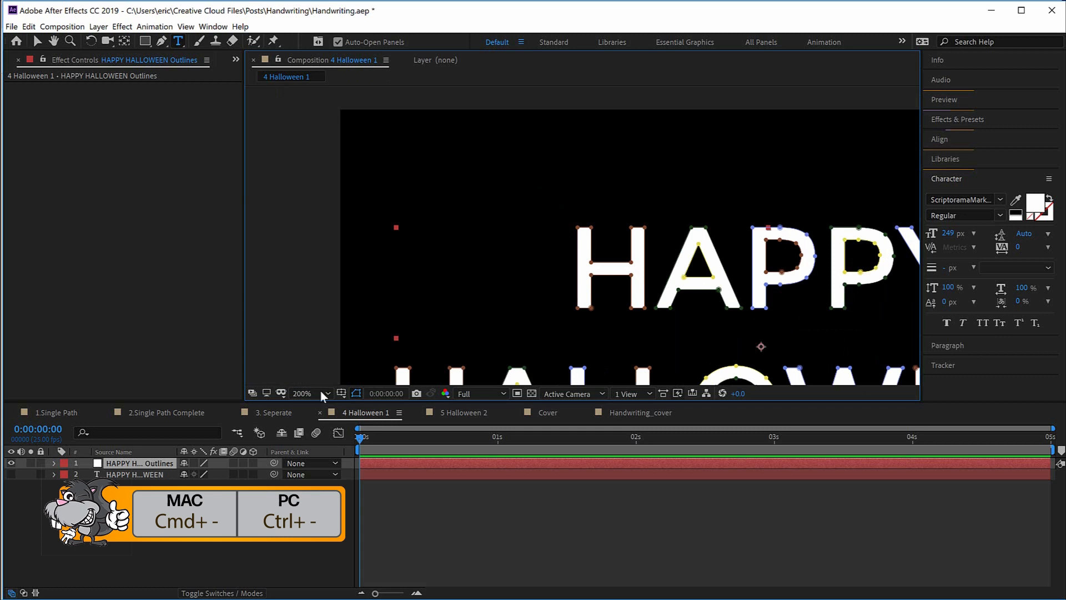
left_click(37, 42)
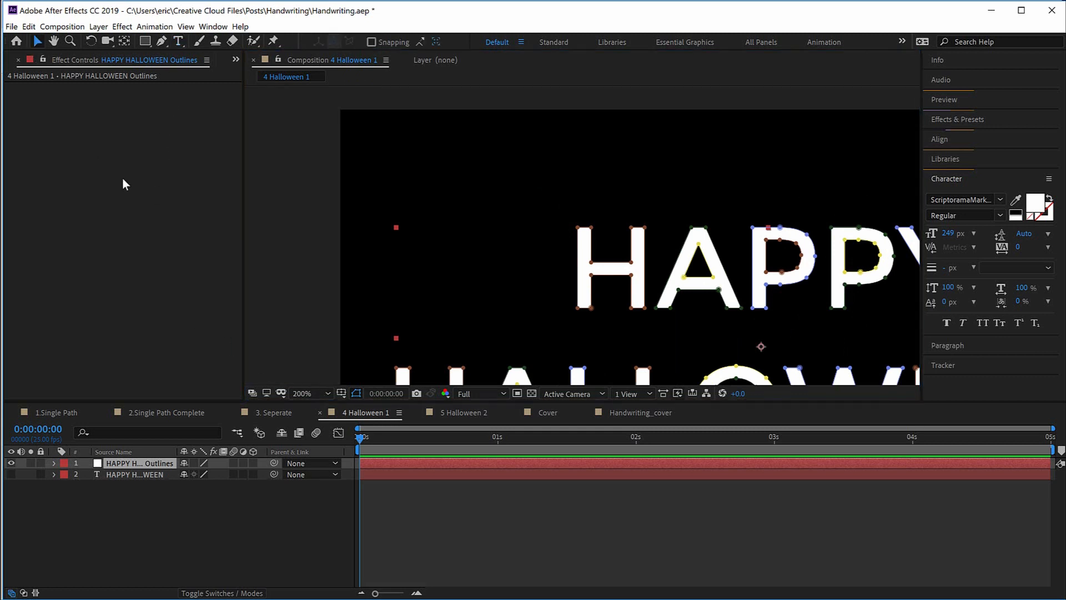
left_click(577, 265)
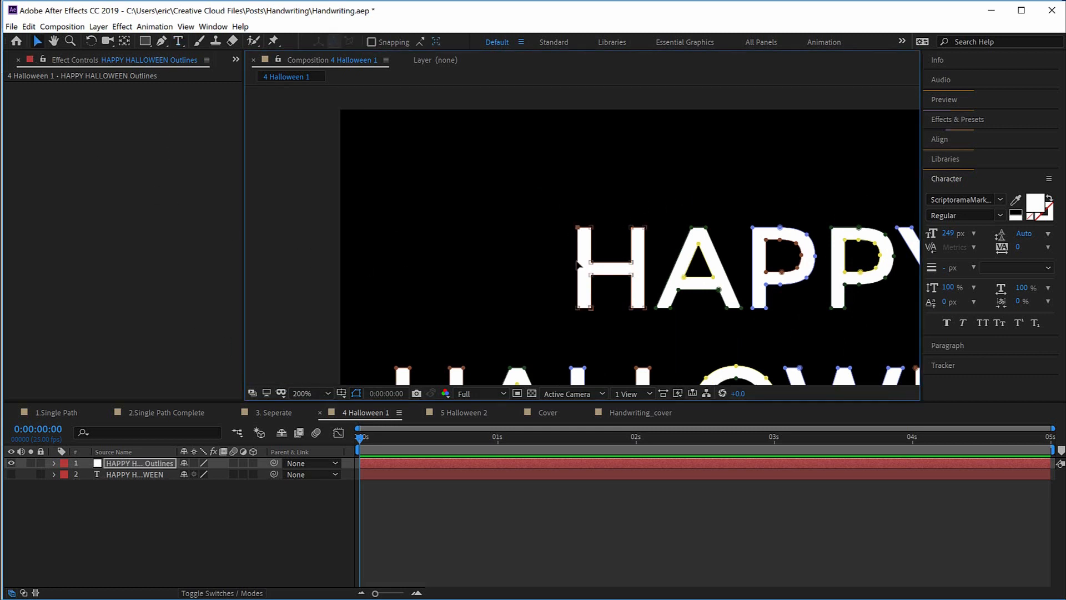
left_click(577, 226)
left_click_drag(593, 230, 595, 166)
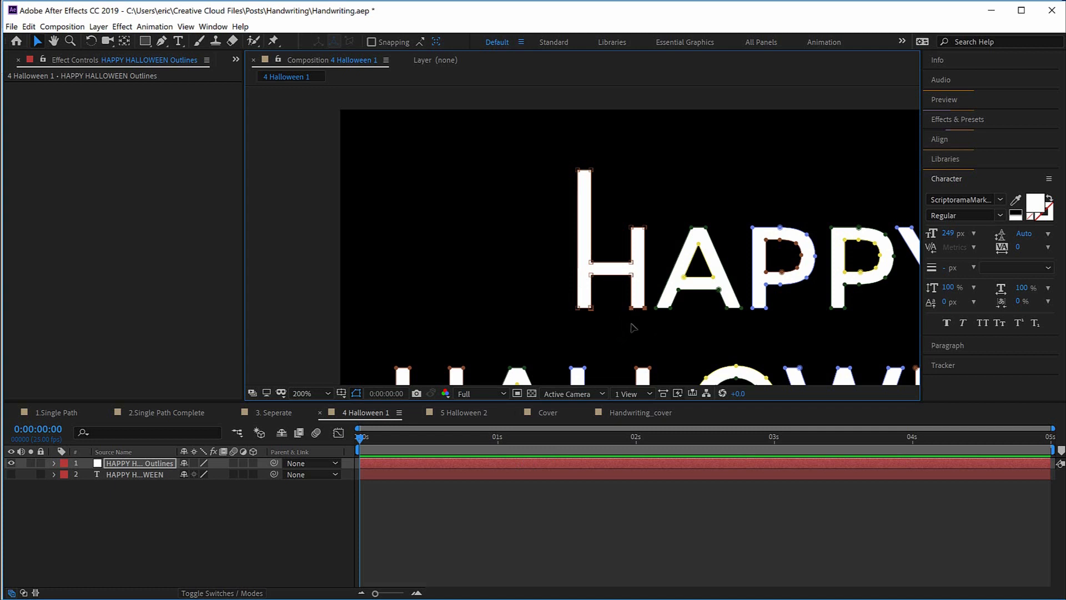
left_click_drag(631, 307, 629, 337)
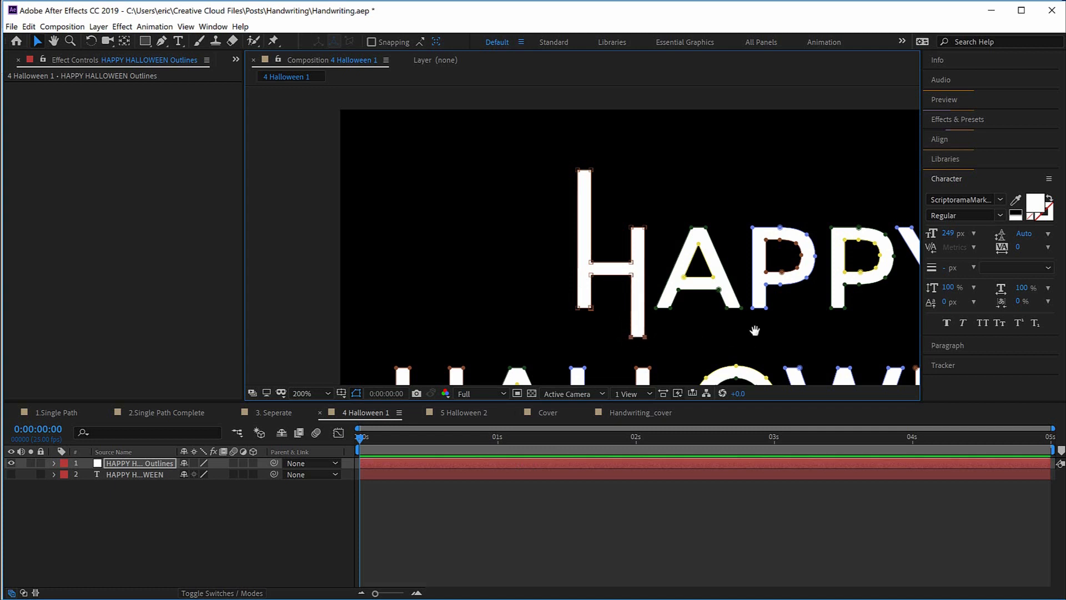
Extend the stems of both P masks and the Y mask in HAPPY downward below the baseline
left_click_drag(754, 332, 633, 295)
left_click(631, 273)
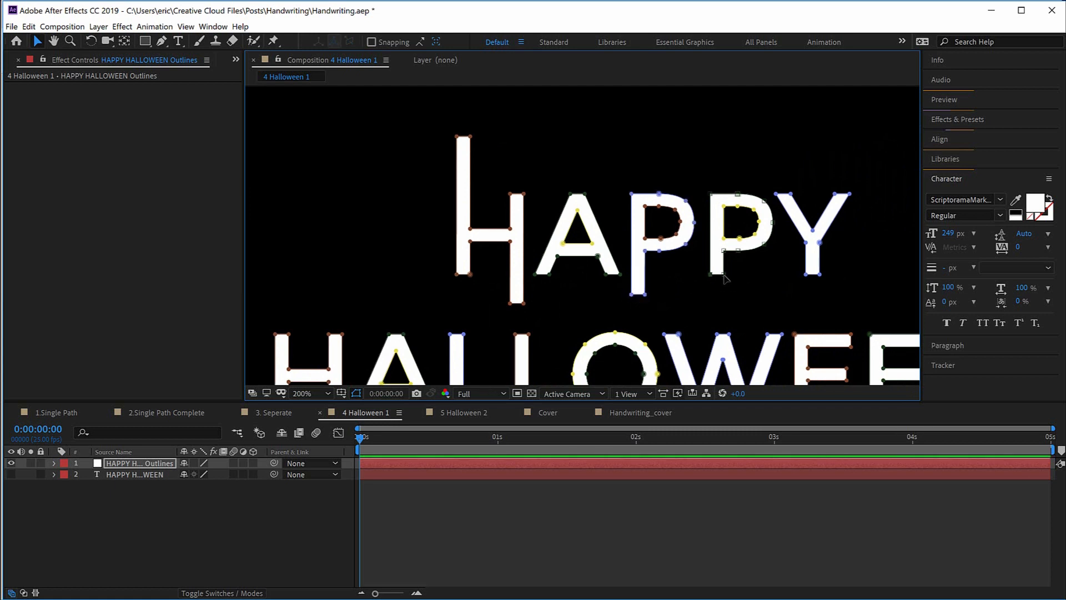
left_click_drag(711, 274, 714, 307)
left_click(806, 275)
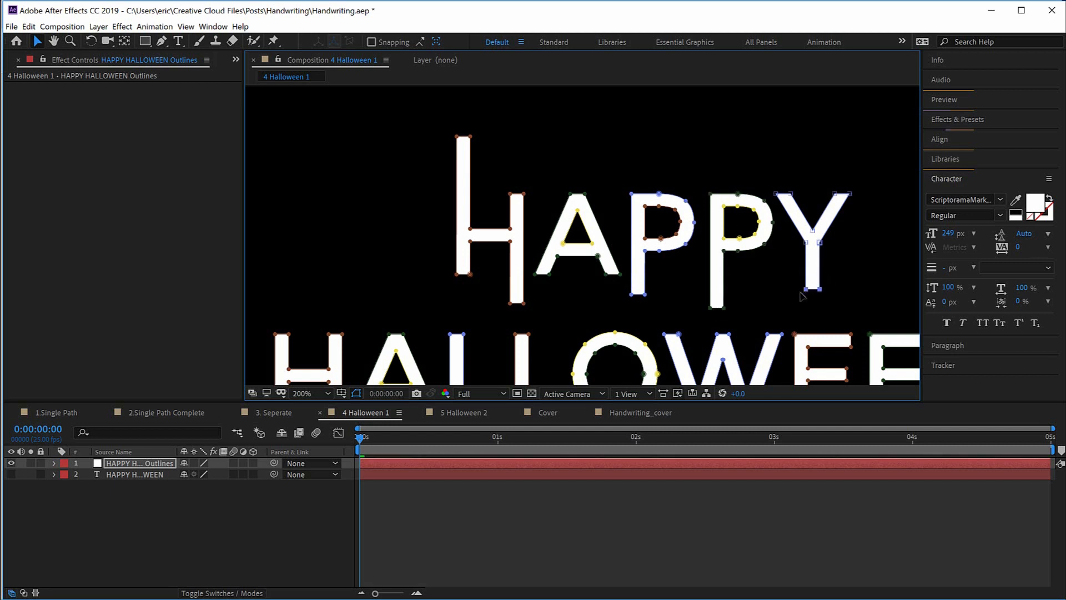
Extend the right stem of the H mask in HALLOWEEN upward, well above the letter
key("space")
left_click_drag(505, 324, 647, 275)
left_click(477, 256)
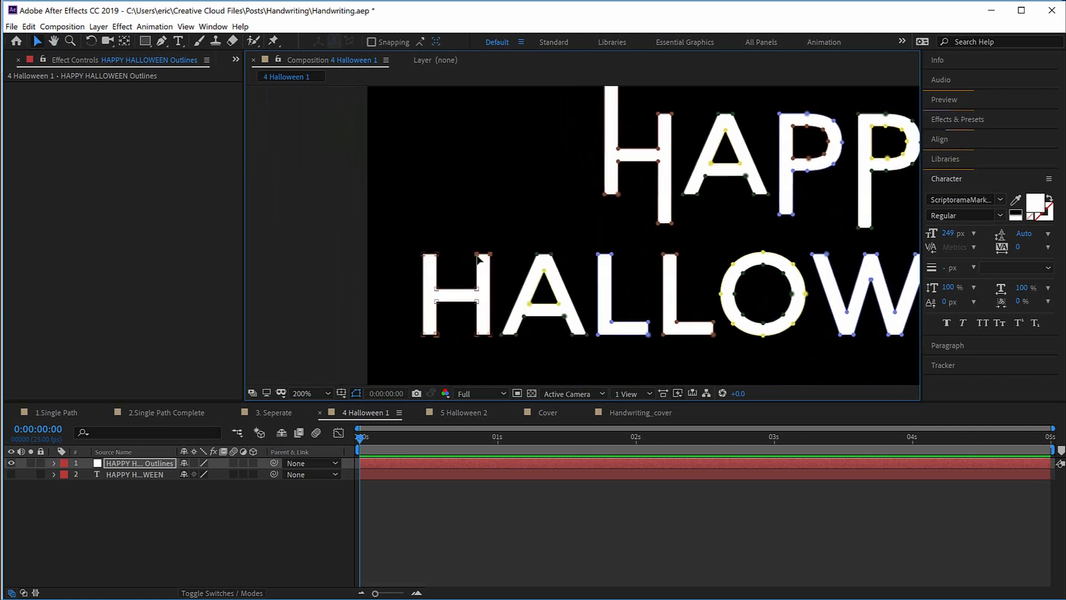
left_click_drag(477, 254, 478, 123)
Extend the left stem of the N mask in HALLOWEEN downward, far below the baseline
left_click_drag(702, 340, 266, 293)
key("v")
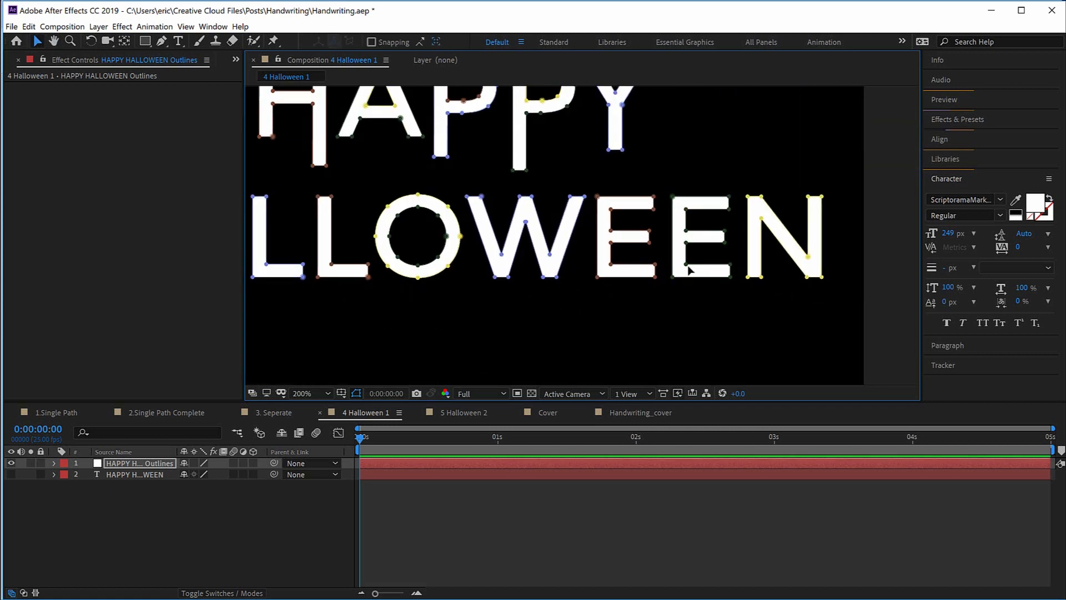
left_click(750, 278)
left_click_drag(753, 276, 754, 356)
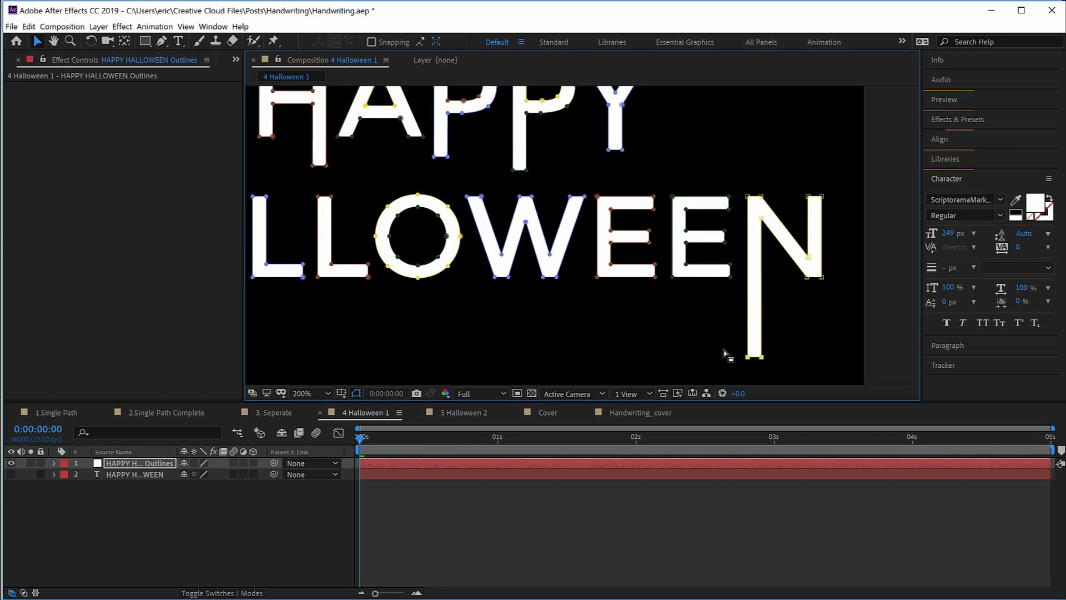
Apply a Stroke effect to the HAPPY HALLOWEEN Outlines layer with Paint Style Reveal Original Image and Brush Size 3.7
left_click(328, 393)
left_click(332, 418)
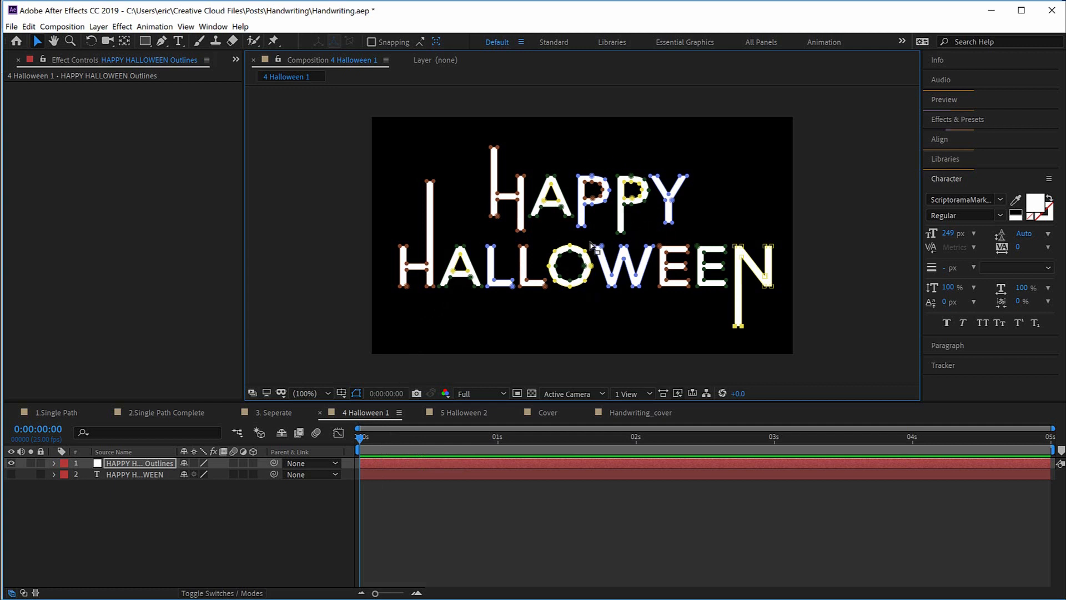
left_click(122, 27)
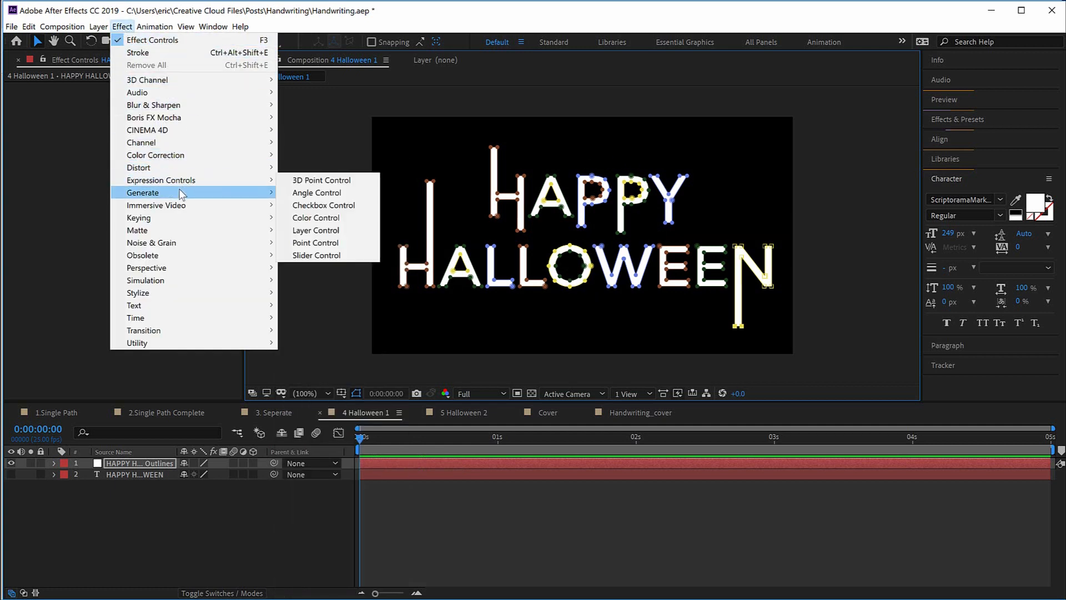
mouse_move(180, 193)
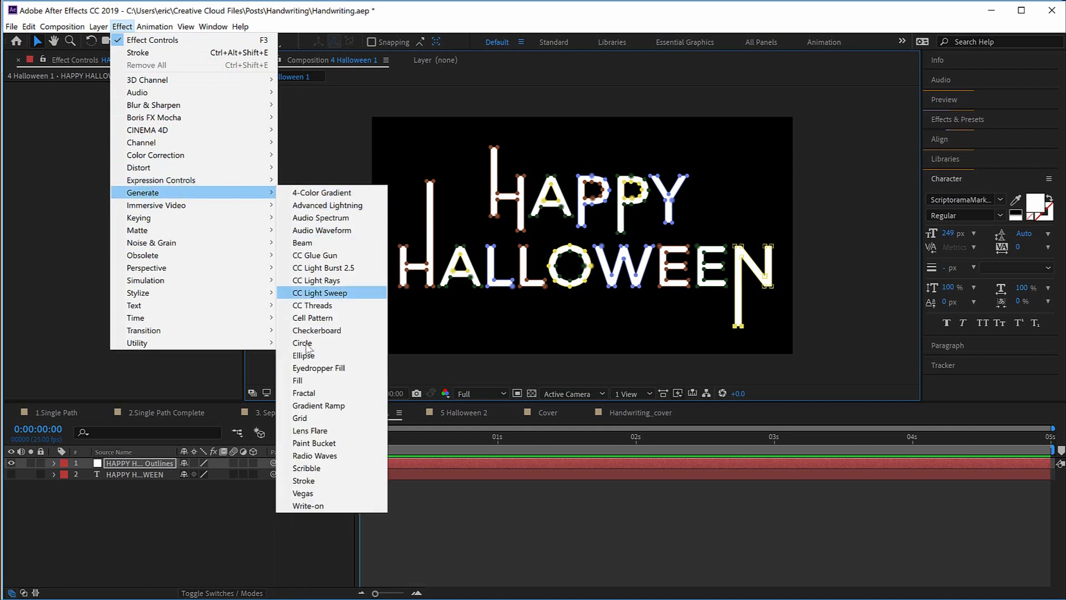
left_click(336, 481)
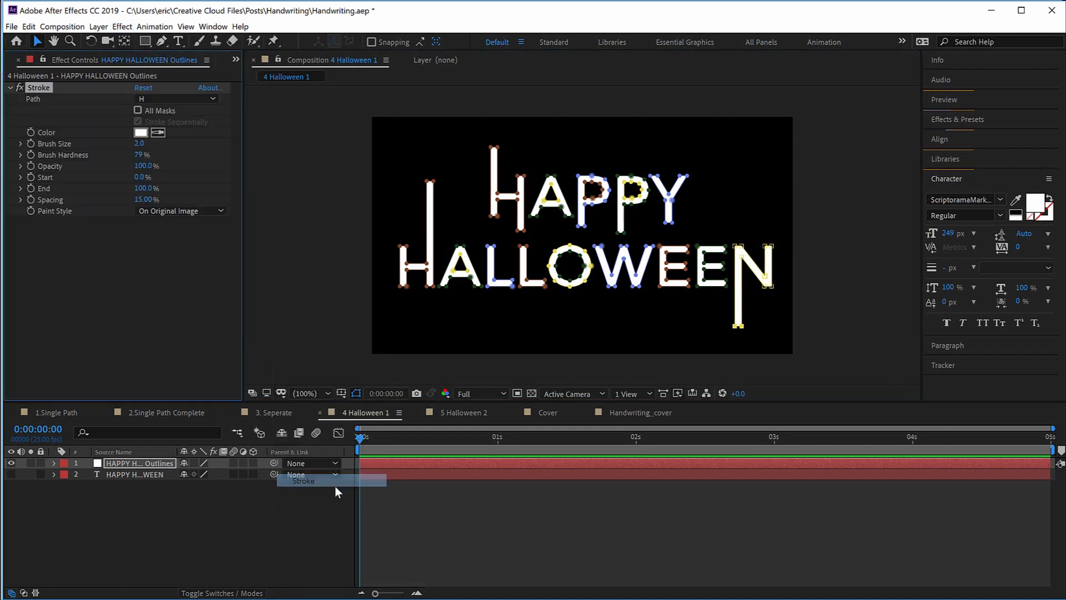
left_click(212, 211)
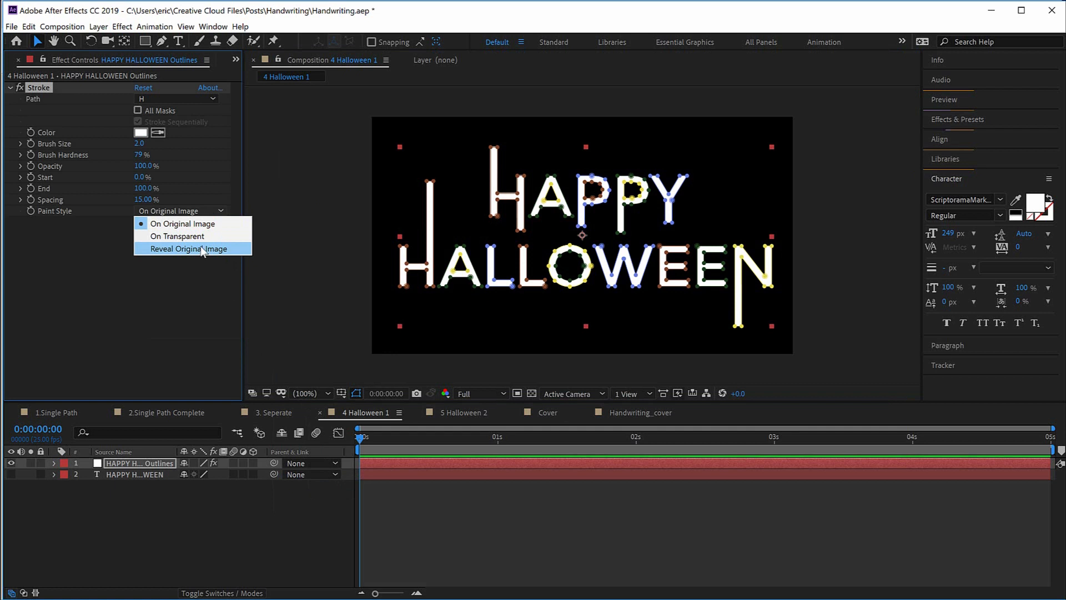
left_click(202, 251)
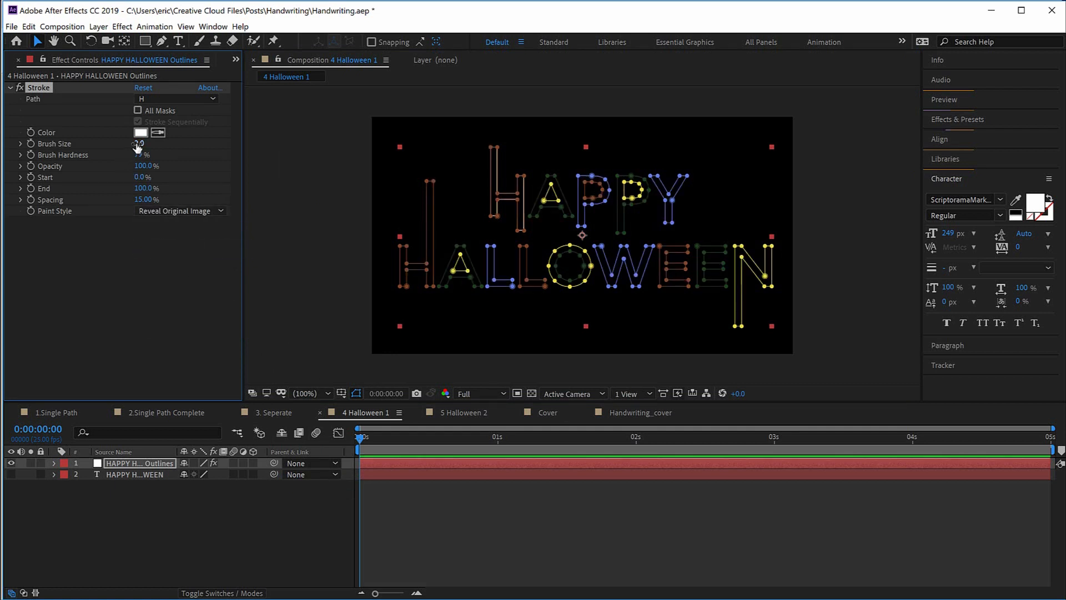
mouse_move(145, 143)
left_mouse_down()
mouse_move(160, 143)
mouse_move(148, 143)
left_mouse_up()
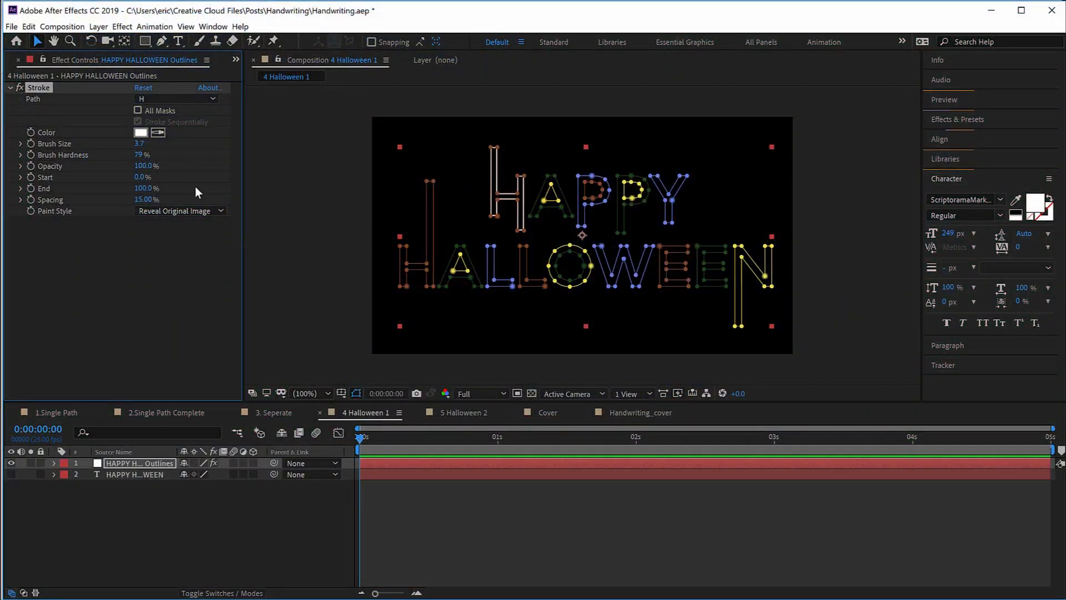
Try the Stroke on the W mask alone, and apply it to all masks instead
left_click(162, 100)
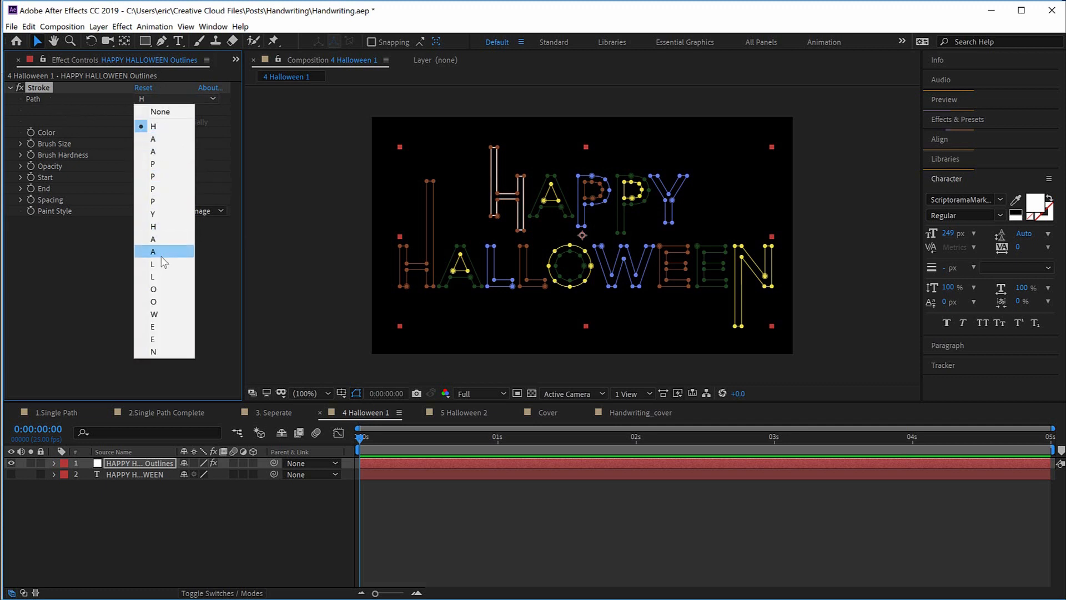
left_click(172, 314)
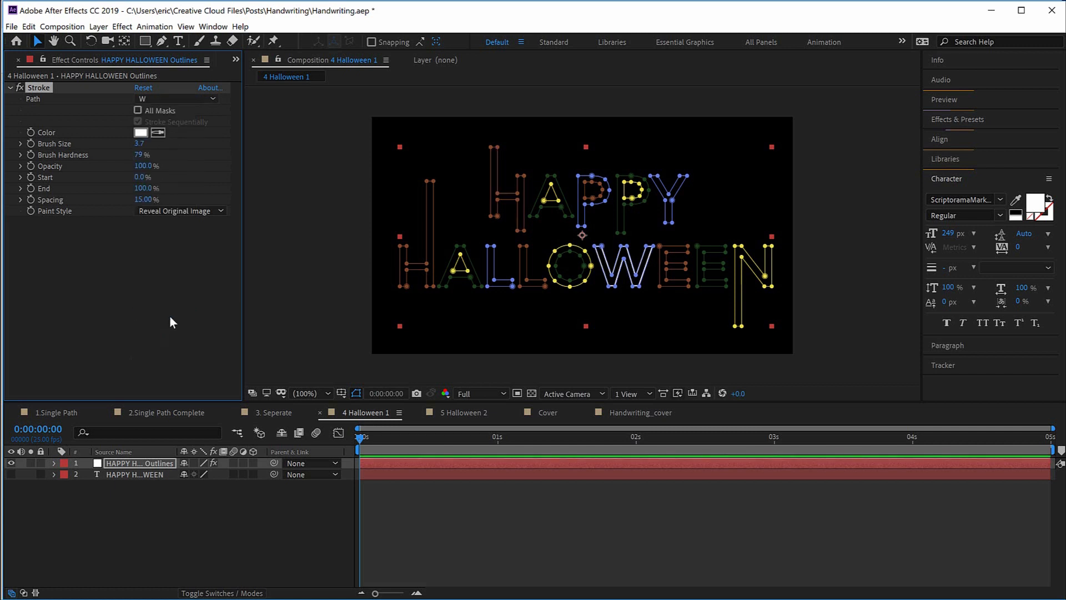
left_click(137, 110)
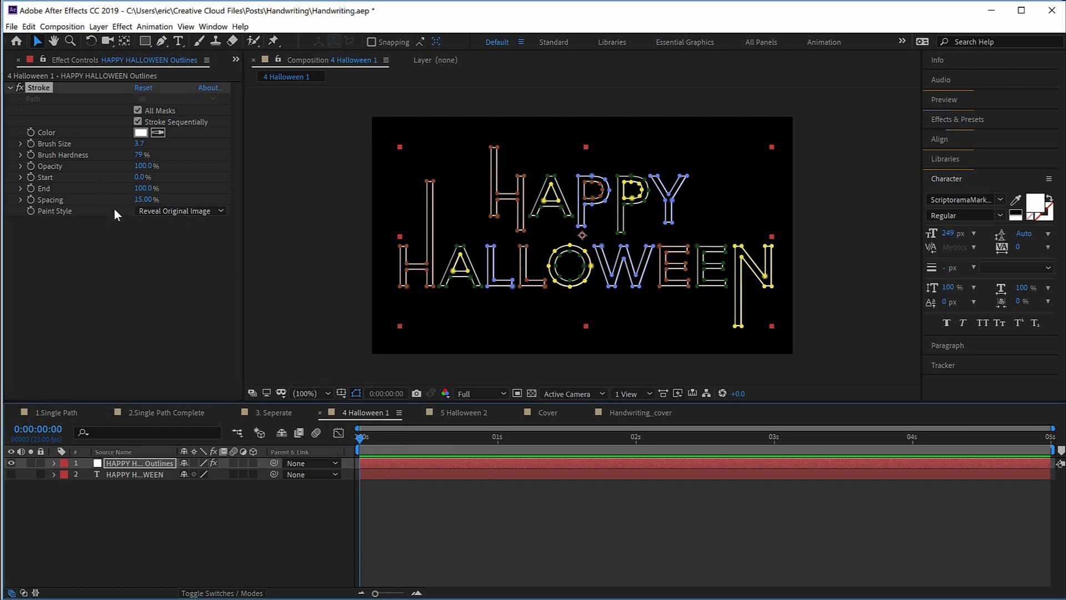
Animate the Stroke's End with keyframes of 0% at 0 seconds and 100% at 3 seconds
left_click(140, 188)
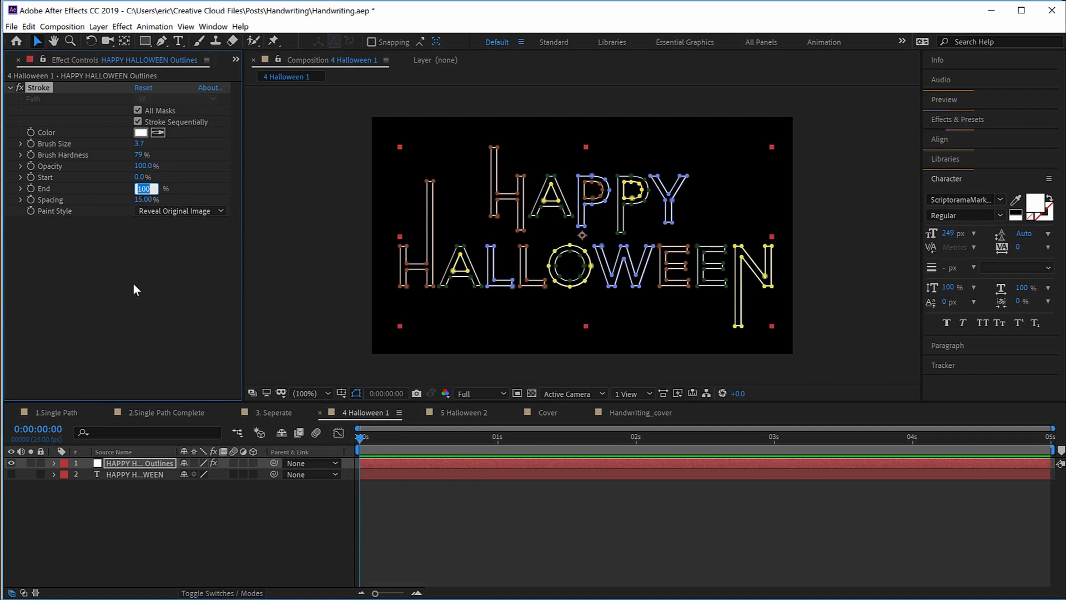
type("0")
key("Return")
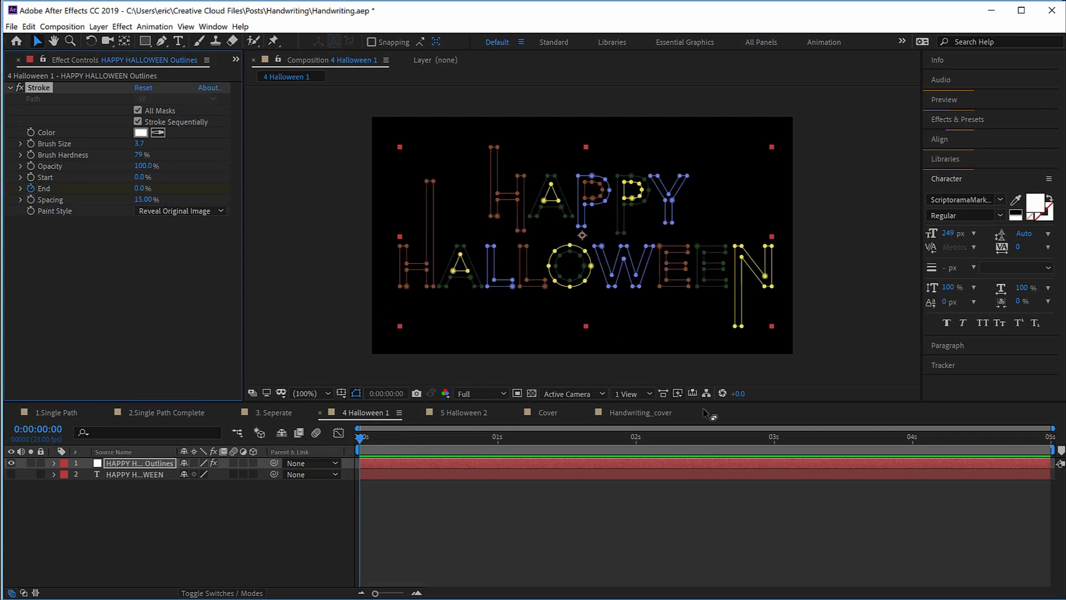
left_click(769, 443)
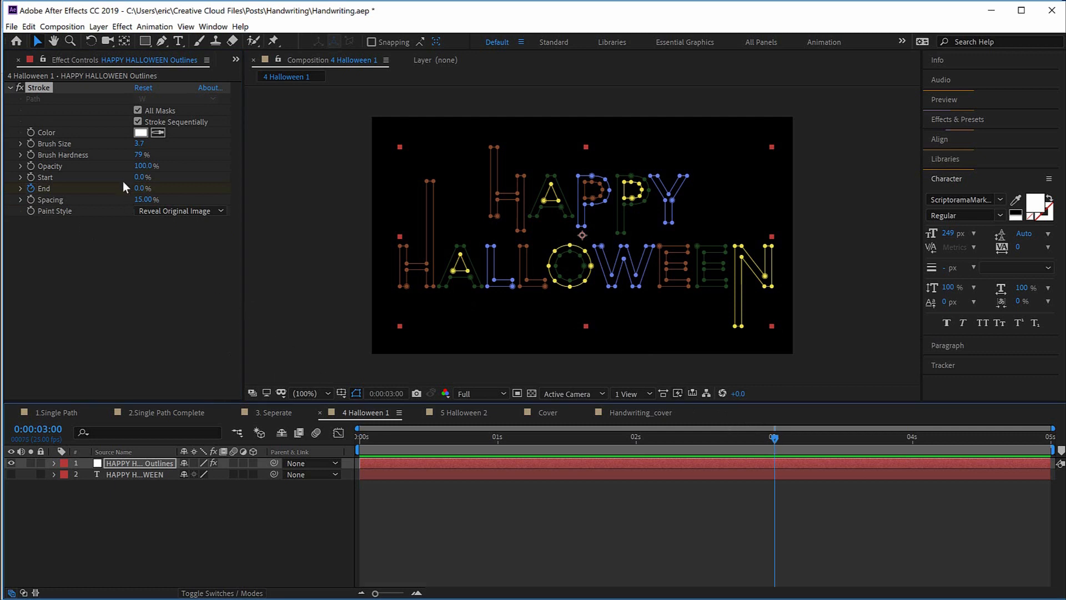
left_click(141, 189)
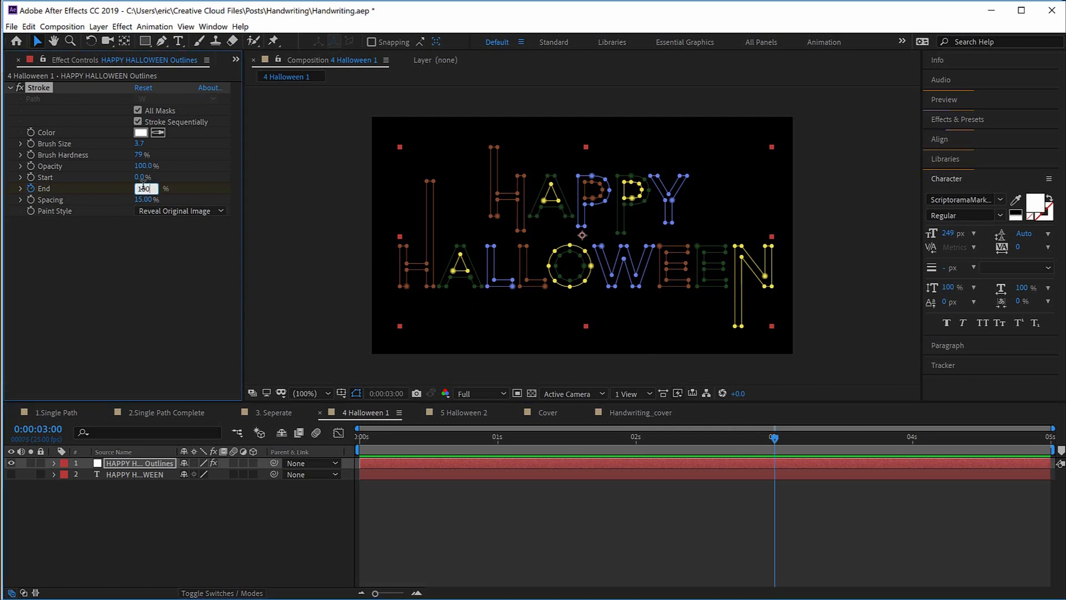
type("100")
key("Return")
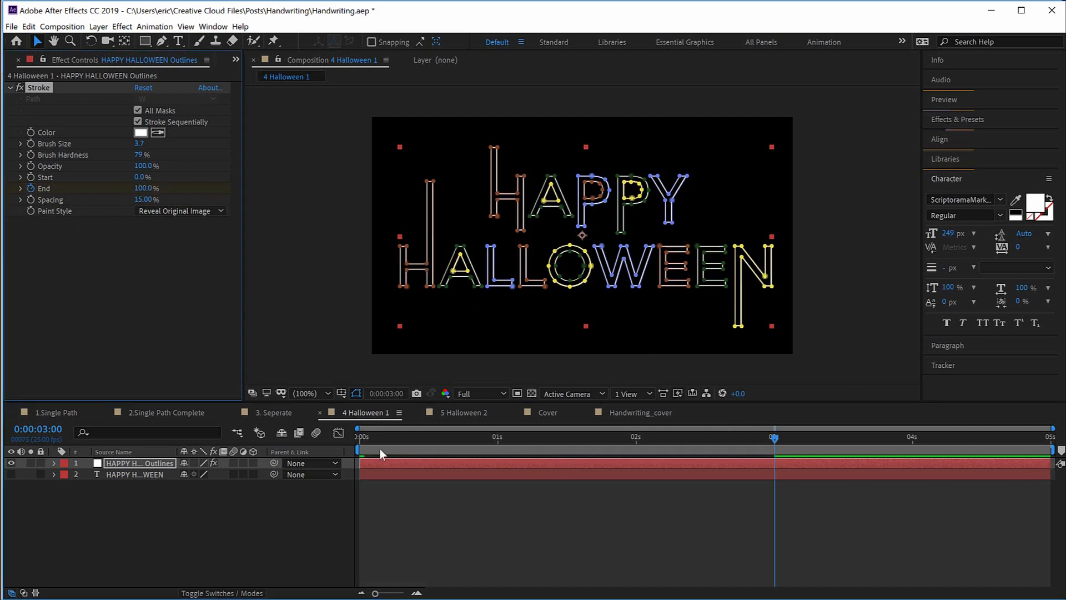
Preview the sequential stroke animation from the first frame
left_click(360, 438)
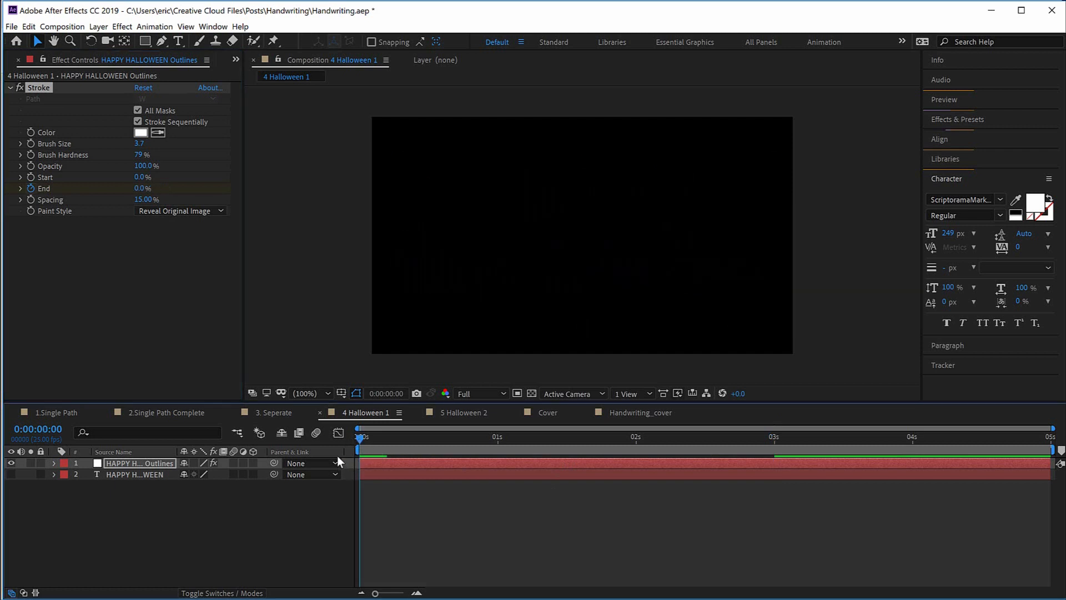
key("space")
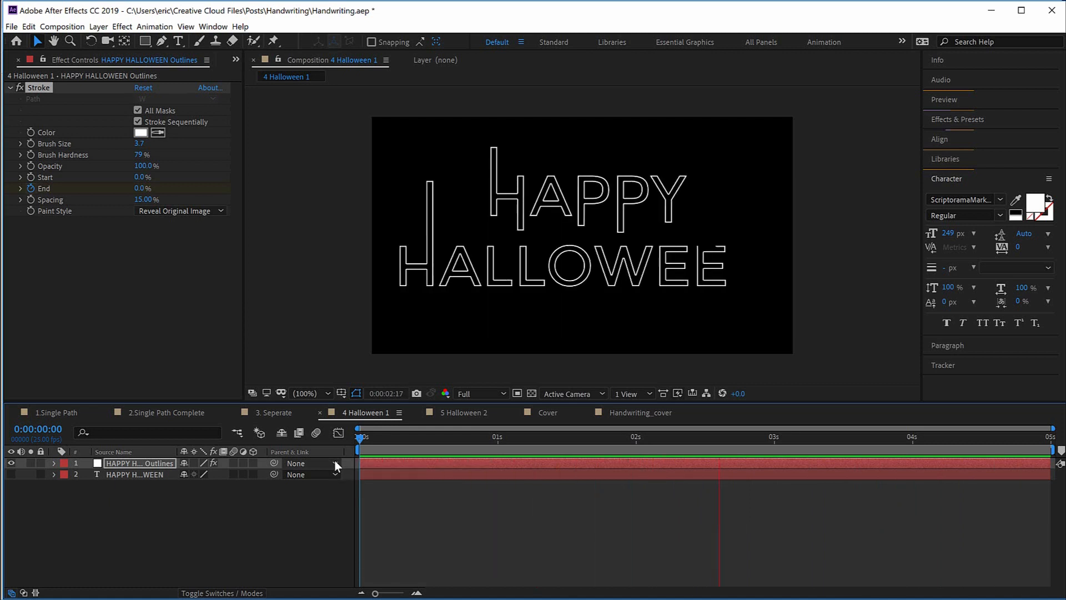
key("space")
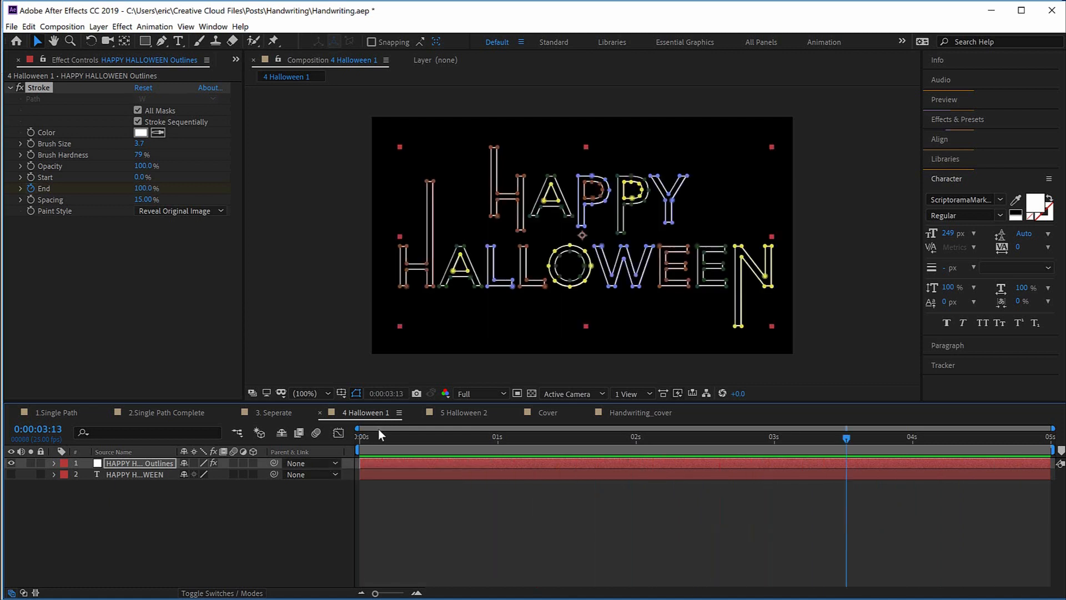
Turn off Stroke Sequentially and preview all letters being drawn simultaneously from the start
mouse_move(392, 438)
left_mouse_down()
mouse_move(368, 440)
mouse_move(498, 438)
left_mouse_up()
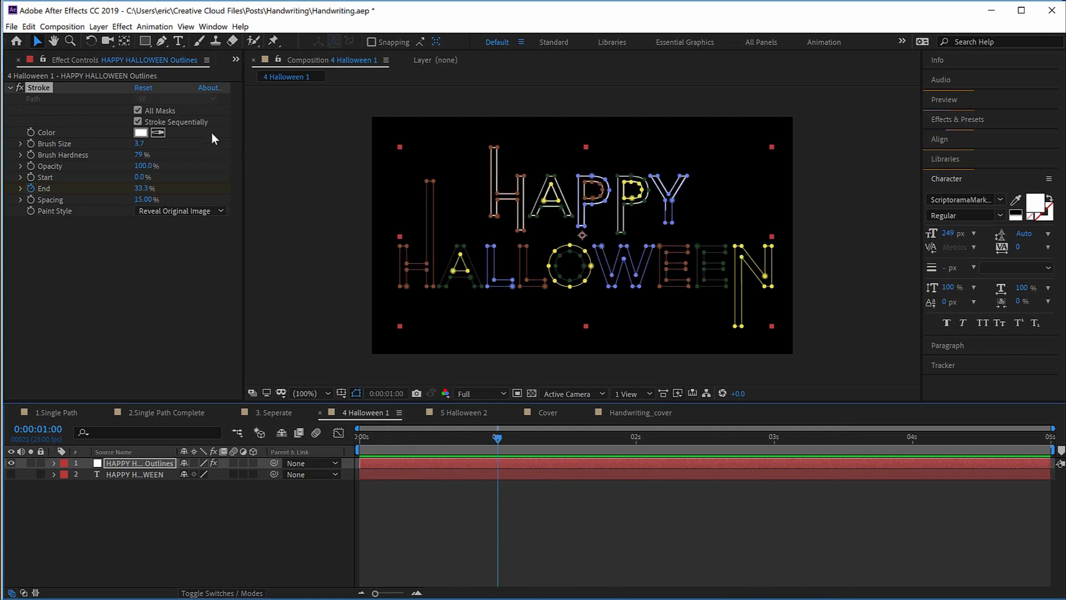
left_click(138, 122)
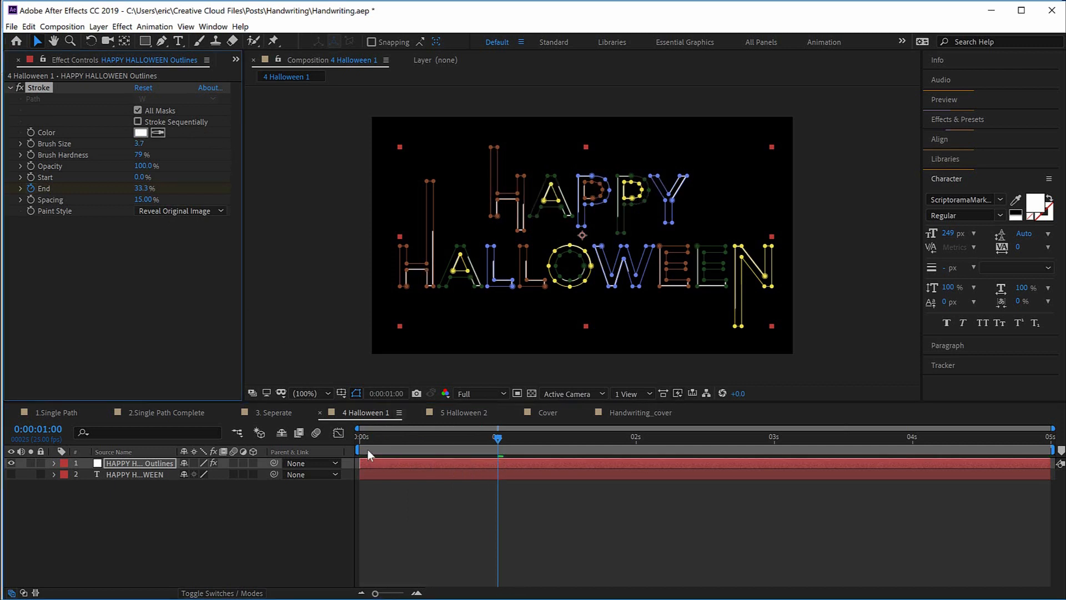
key("Home")
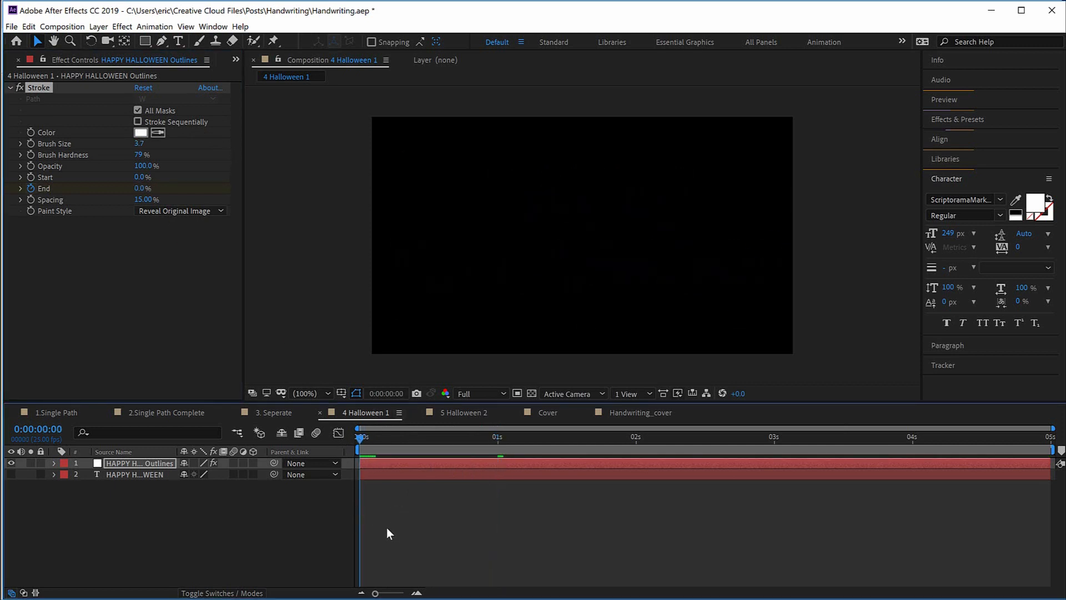
key("space")
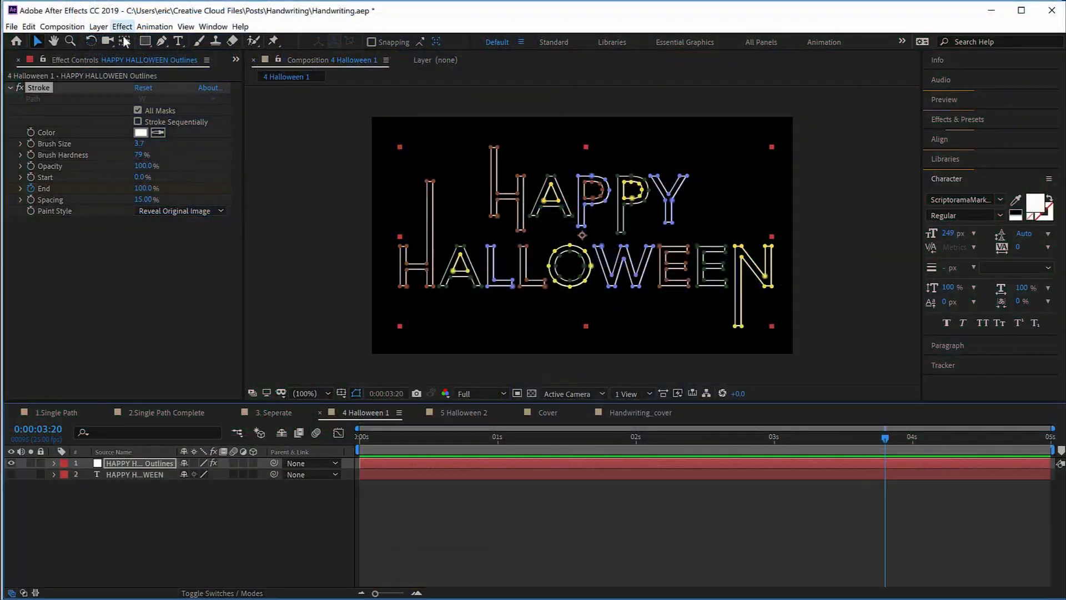
Add CC Light Burst 2.5 to the HAPPY HALLOWEEN Outlines layer with Intensity 640 and Ray Length 165
left_click(123, 26)
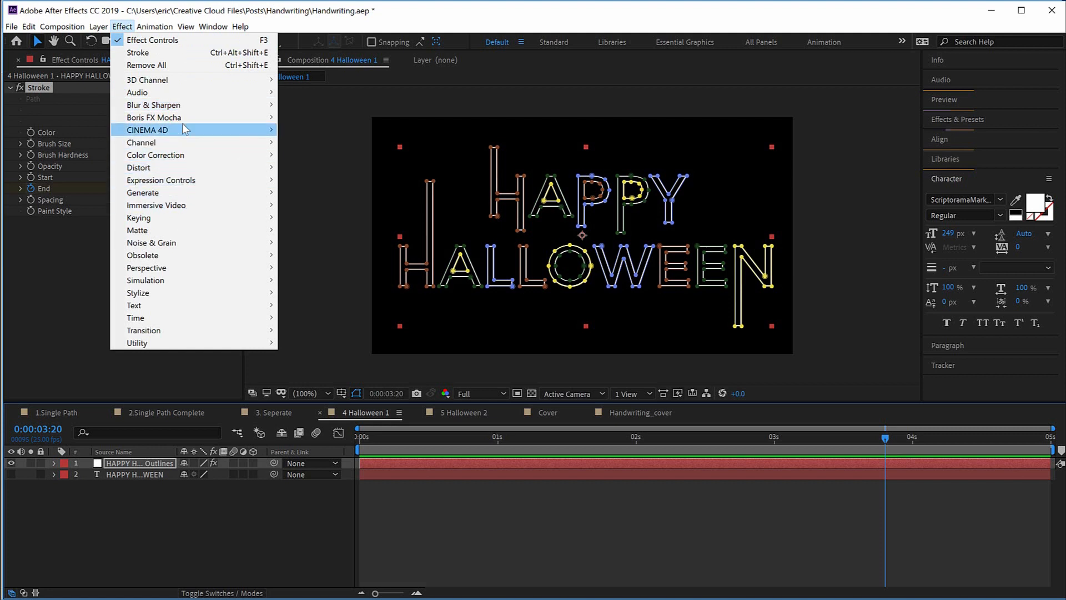
mouse_move(185, 194)
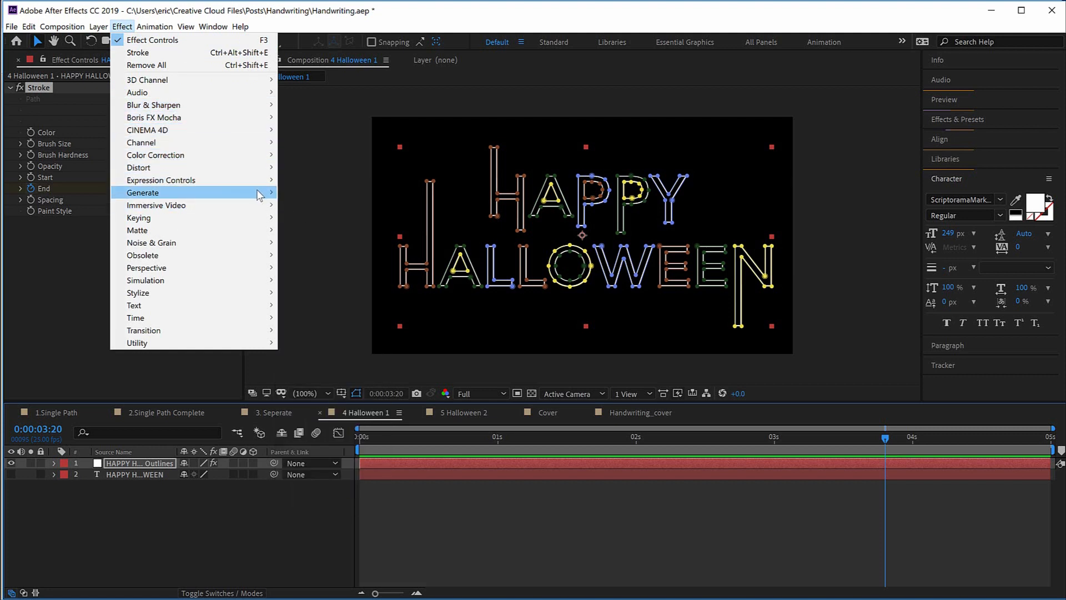
left_click(340, 269)
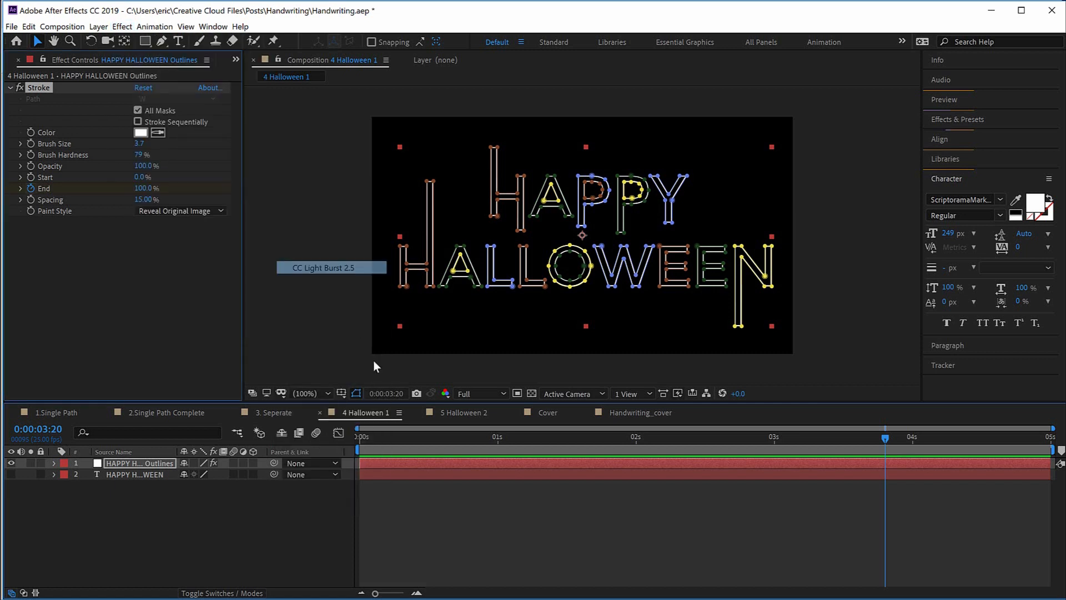
left_click(361, 437)
mouse_move(365, 440)
left_mouse_down()
mouse_move(428, 428)
mouse_move(323, 438)
left_mouse_up()
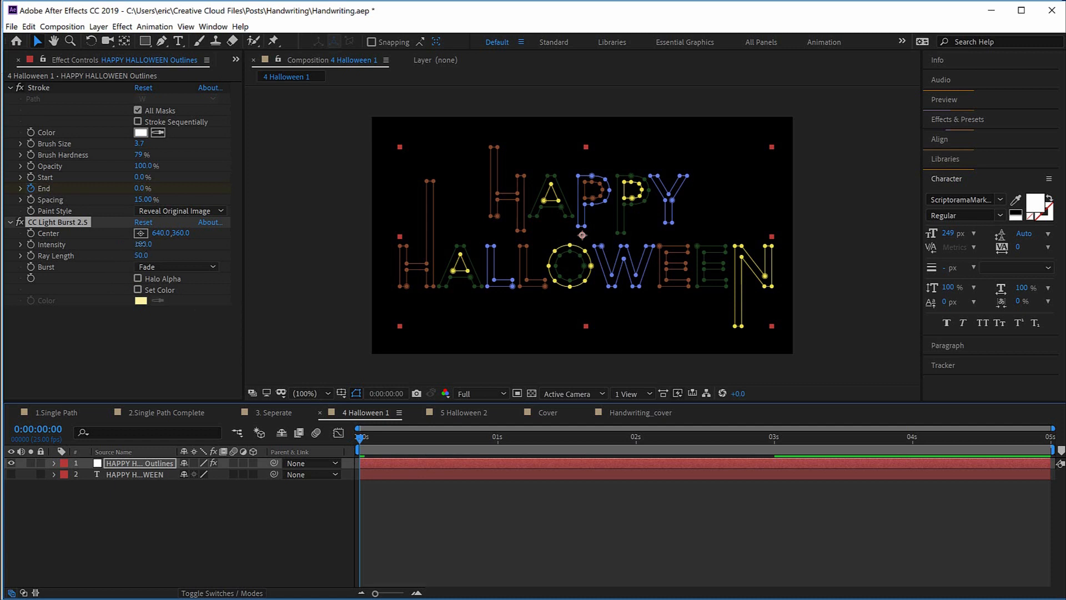
mouse_move(178, 237)
left_mouse_down()
mouse_move(170, 239)
mouse_move(206, 247)
mouse_move(165, 249)
left_mouse_up()
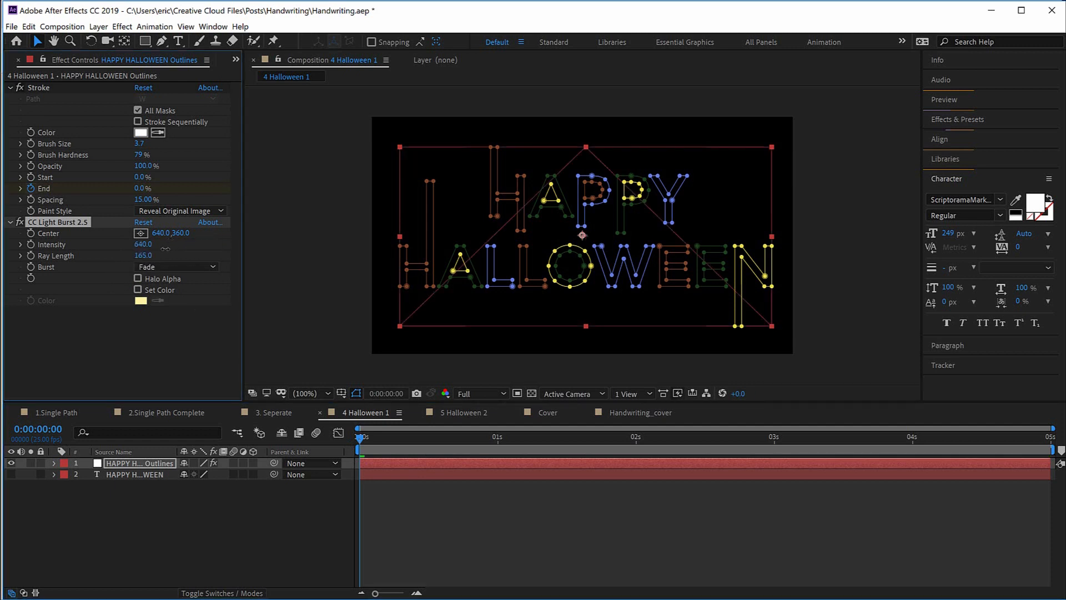
Enable Set Color for the light burst and choose the dark red 890101
left_click(138, 290)
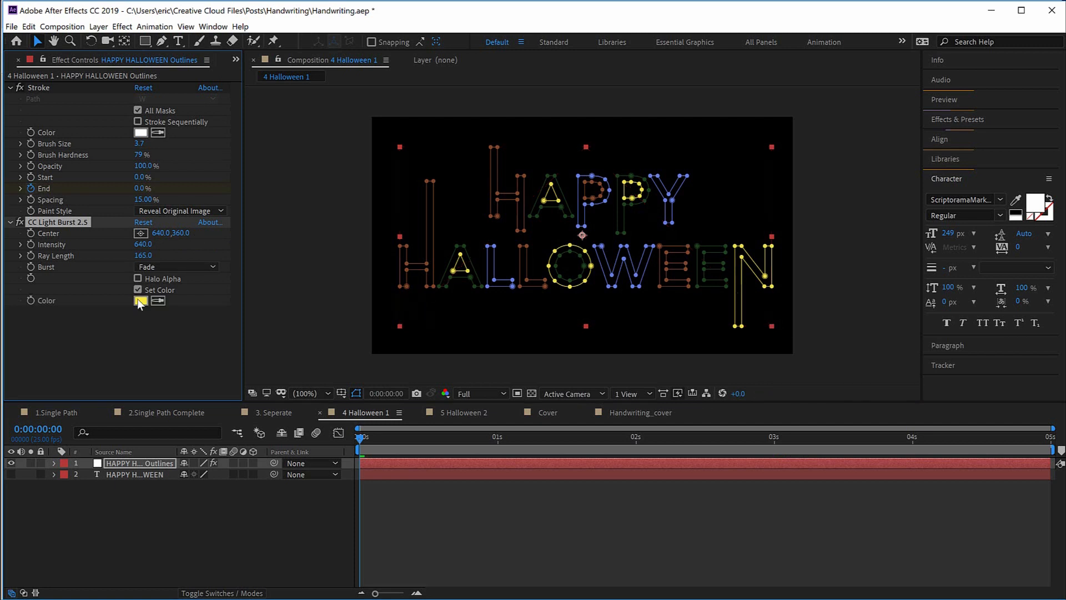
left_click(141, 301)
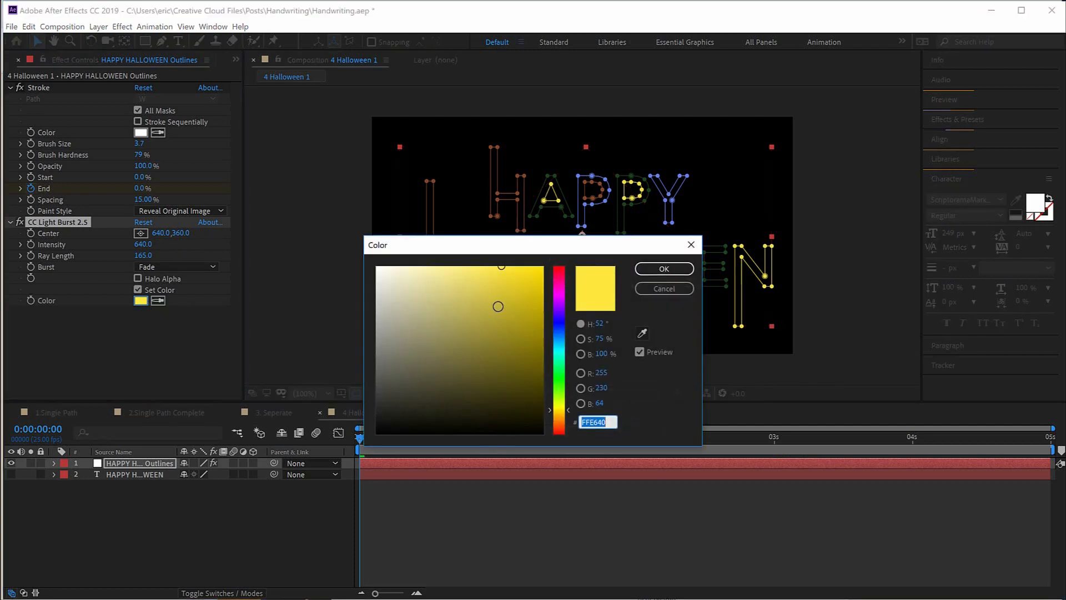
left_click(559, 270)
left_click_drag(558, 264, 558, 262)
left_click_drag(539, 284, 542, 276)
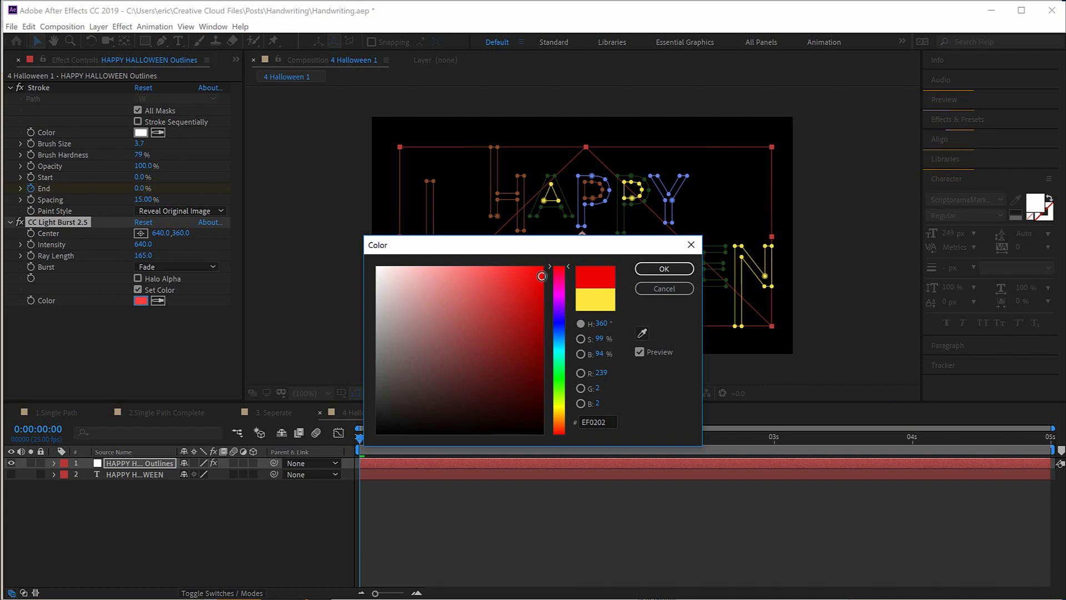
left_click(540, 312)
left_click(542, 345)
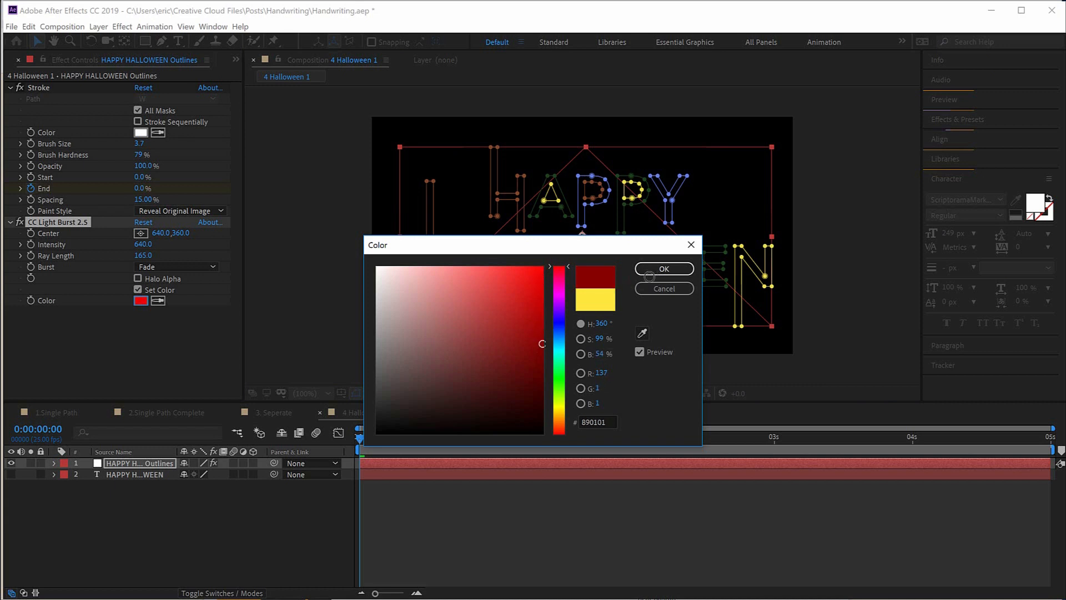
left_click(660, 269)
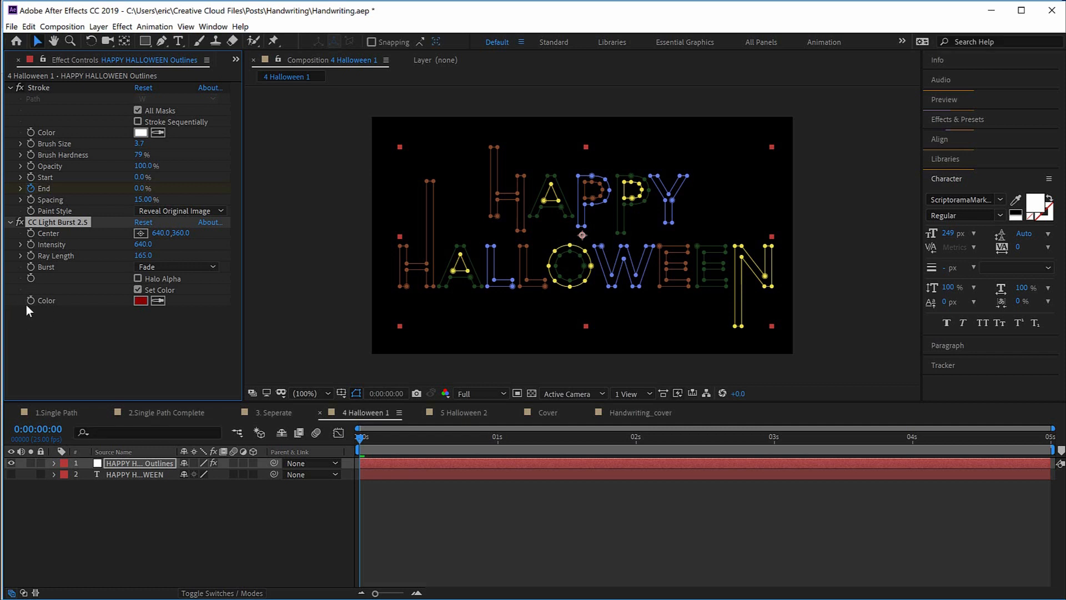
Preview the coloured light burst, and open the 5 Halloween 2 composition to view its animation up to about 2:07
key("space")
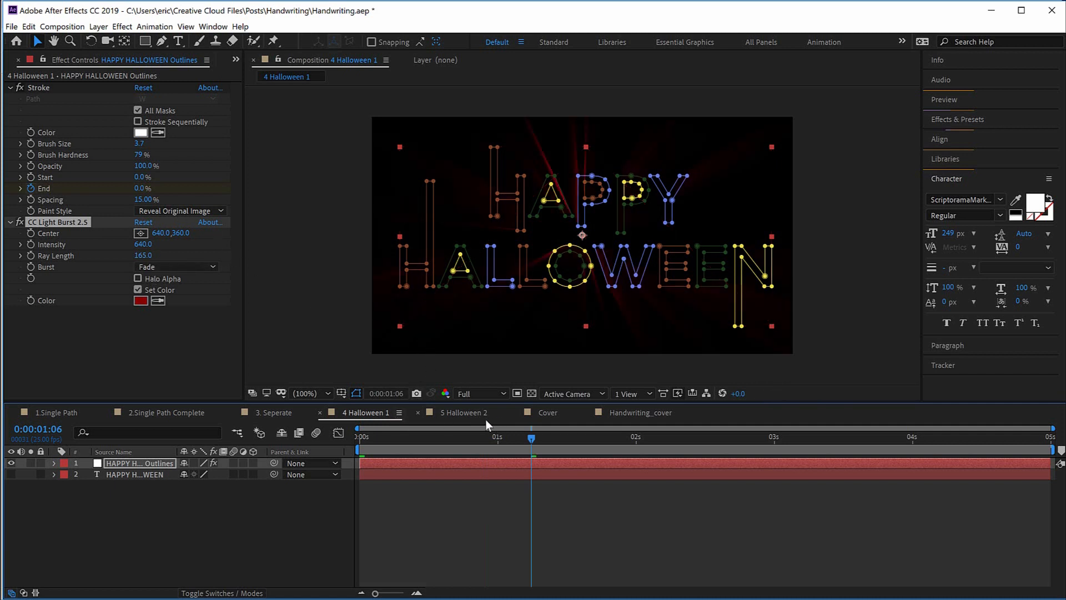
left_click(464, 412)
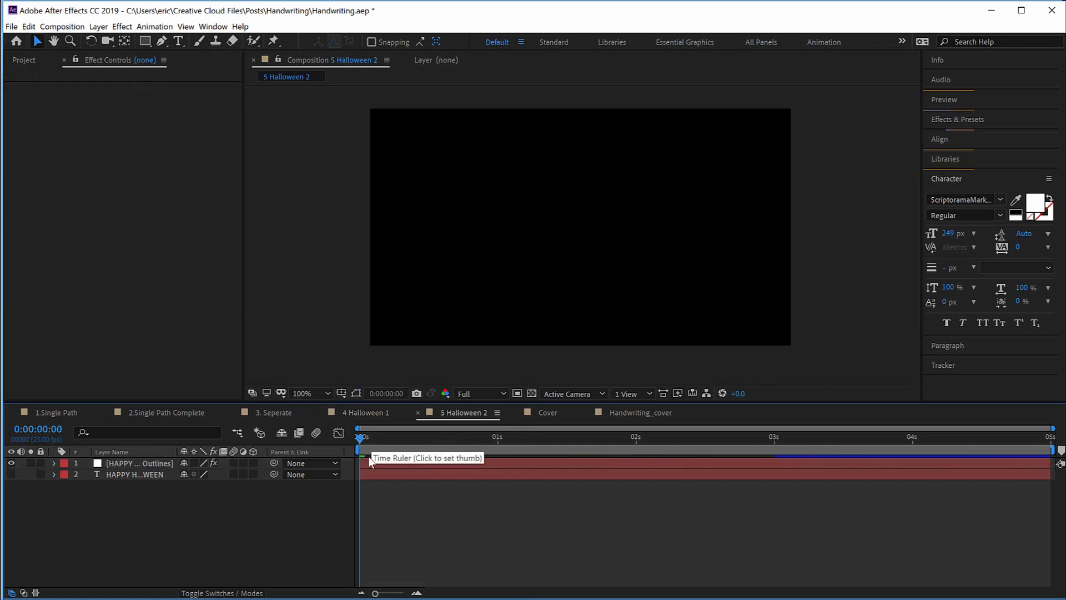
left_click(398, 436)
left_click(675, 438)
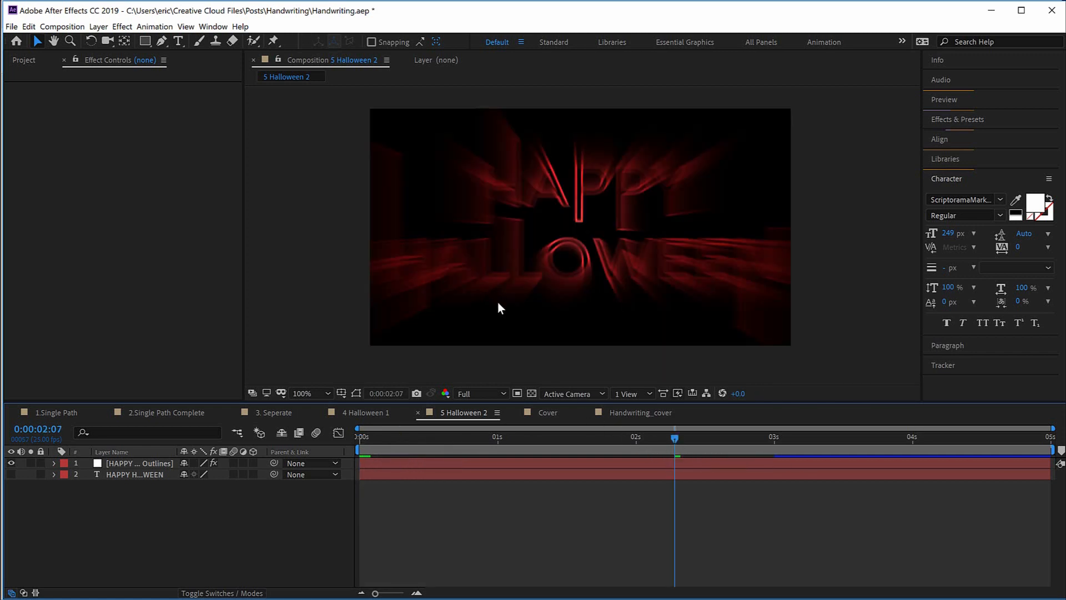
Show the Stroke and CC Light Burst 2.5 settings of the HAPPY HALLOWEEN Outlines layer and examine their keyframed changes at several times between 0 and 3 seconds
left_click(125, 463)
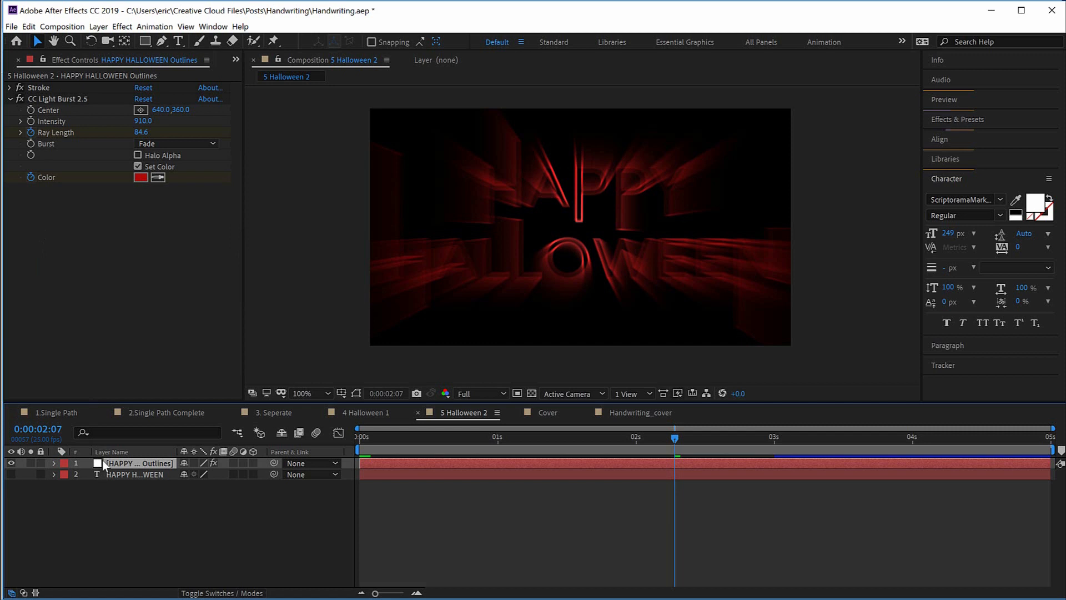
left_click(9, 88)
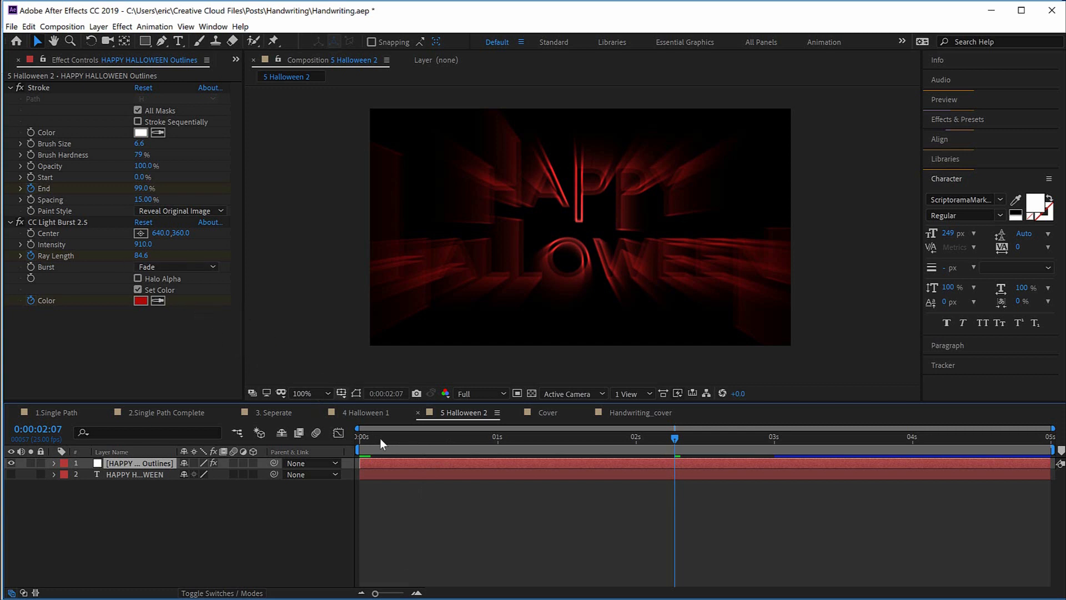
left_click_drag(674, 436, 404, 456)
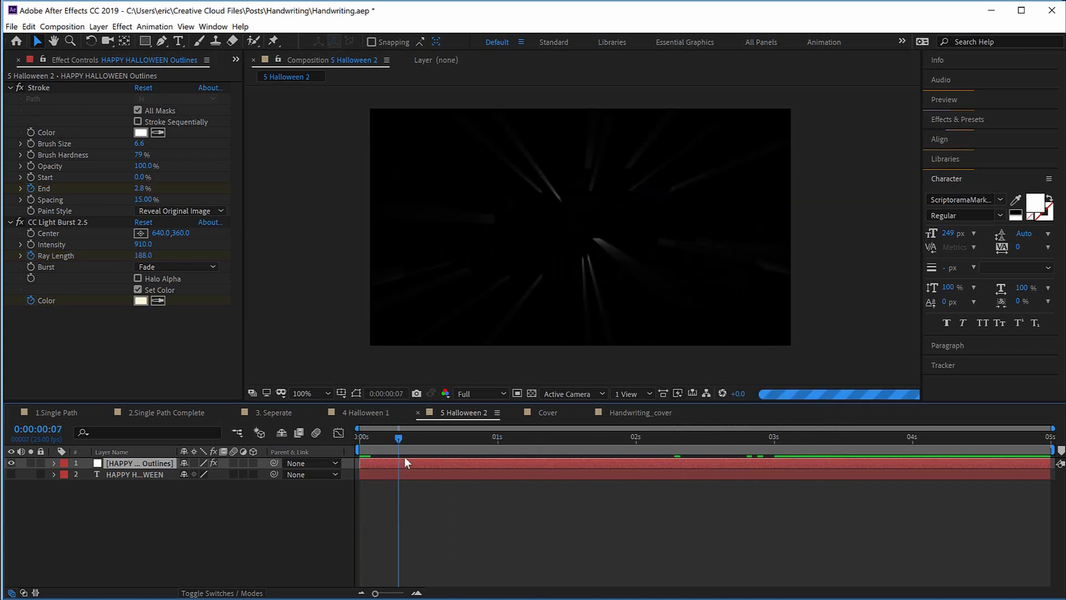
left_click(454, 437)
left_click(774, 438)
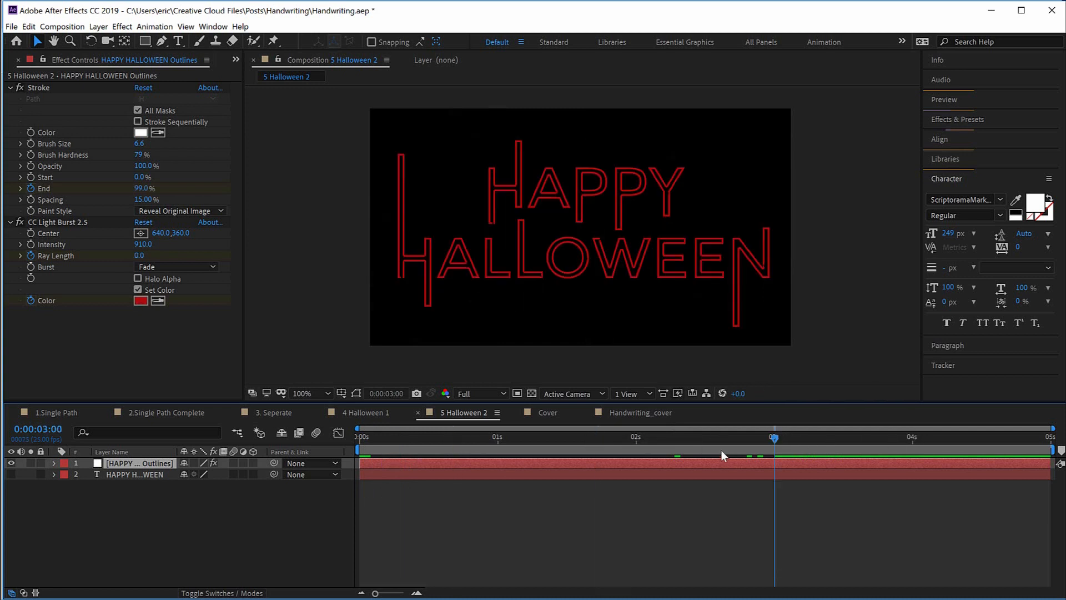
left_click(642, 438)
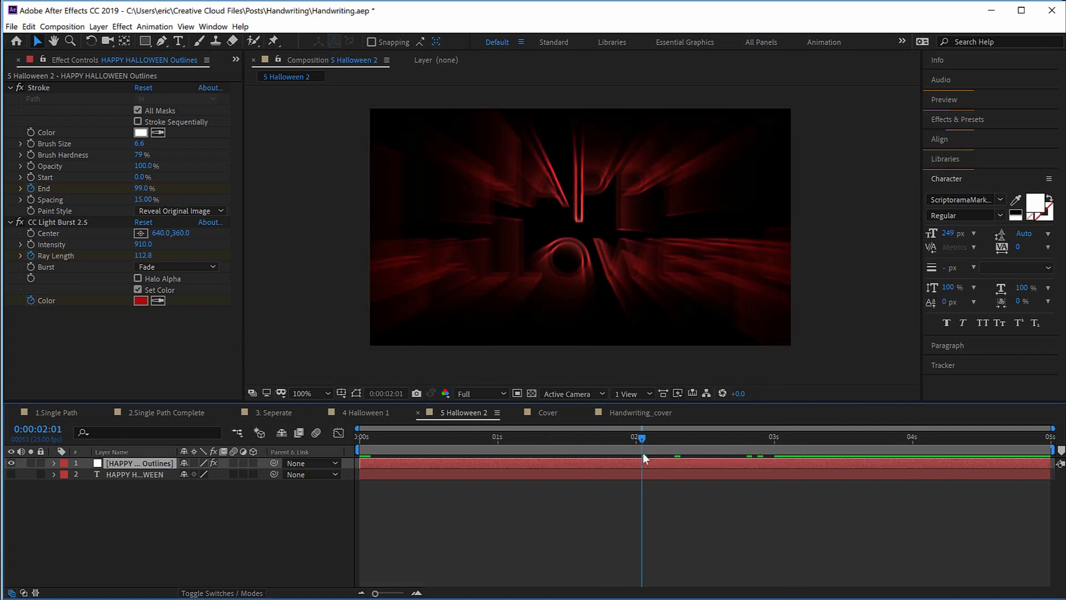
left_click_drag(642, 438, 725, 436)
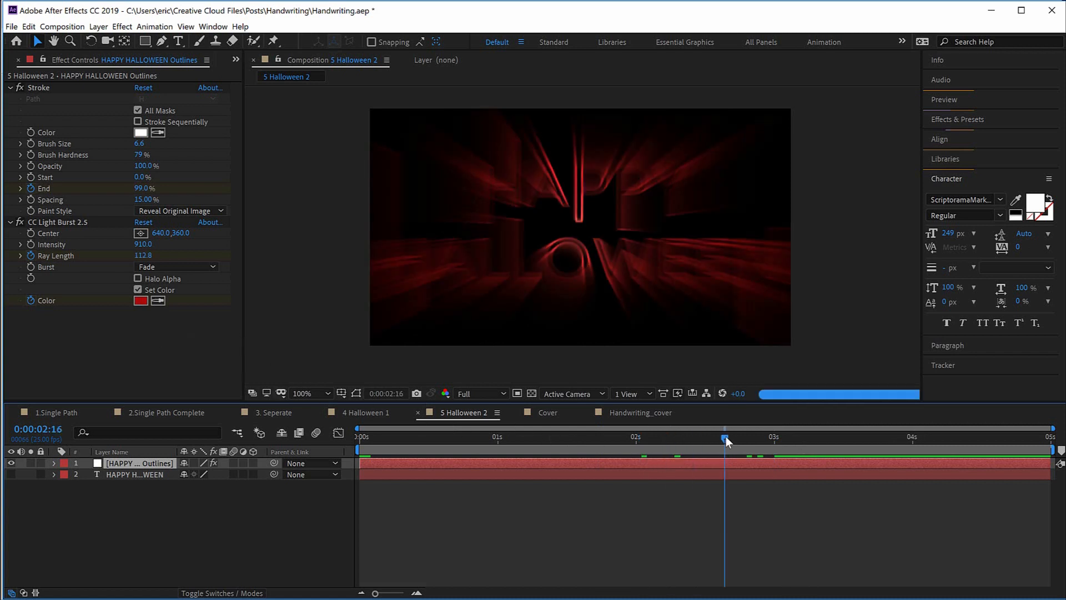